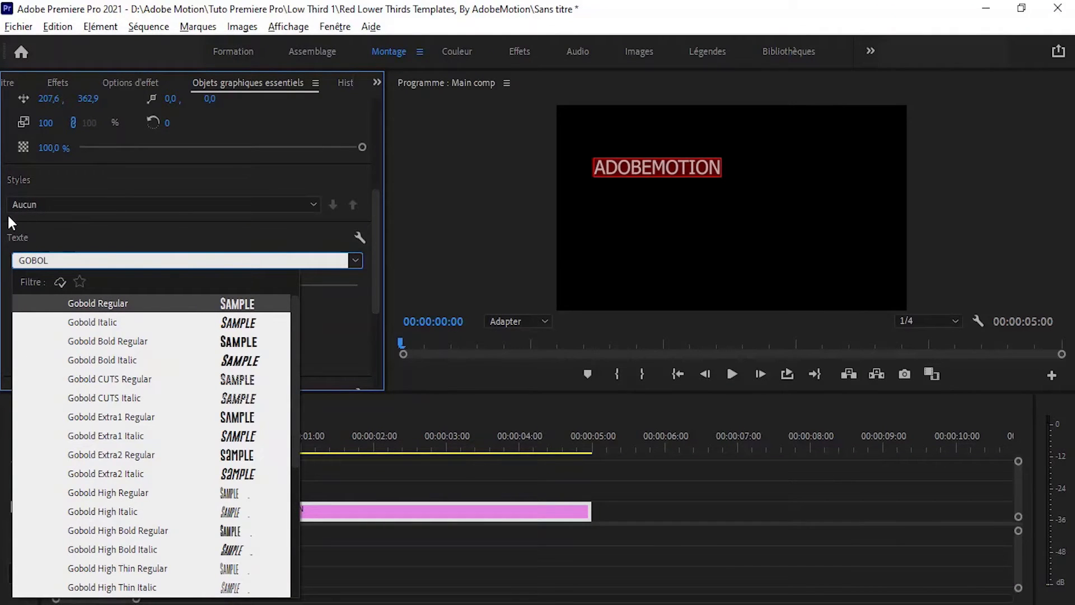
# Set the ADOBEMOTION title to Gobold Regular at size 251 and center it horizontally and vertically in the frame.
pyautogui.click(123, 303)
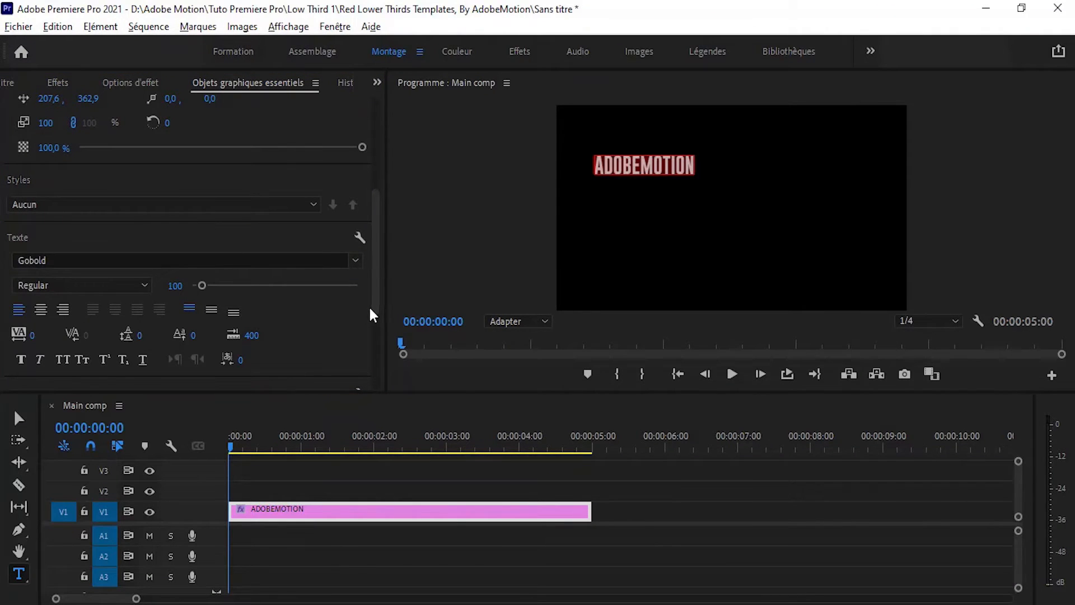
pyautogui.moveTo(220, 286); pyautogui.dragTo(216, 286)
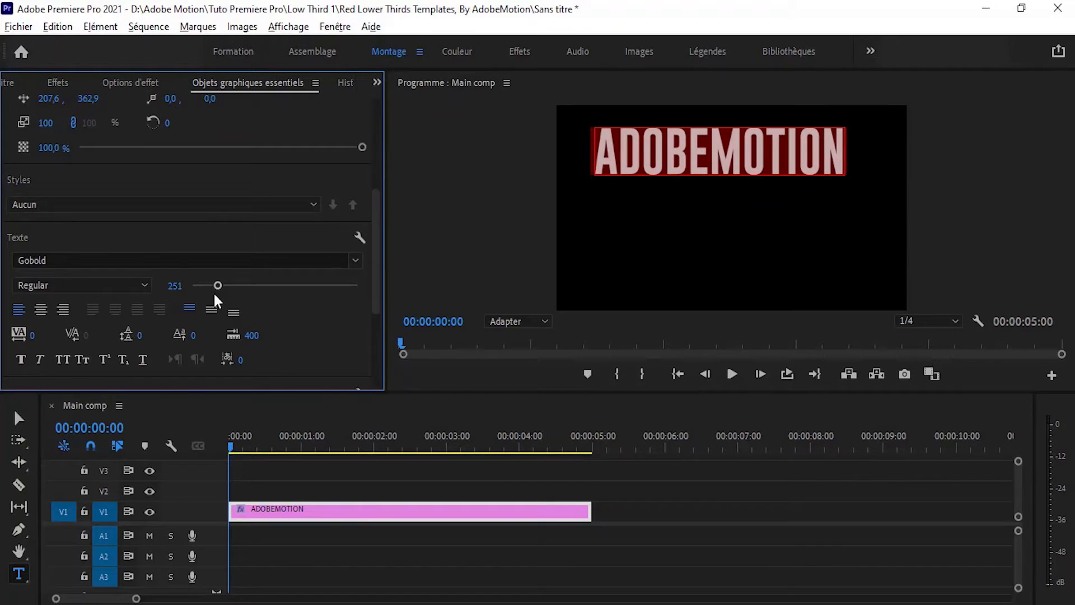
pyautogui.scroll(5, 376, 190)
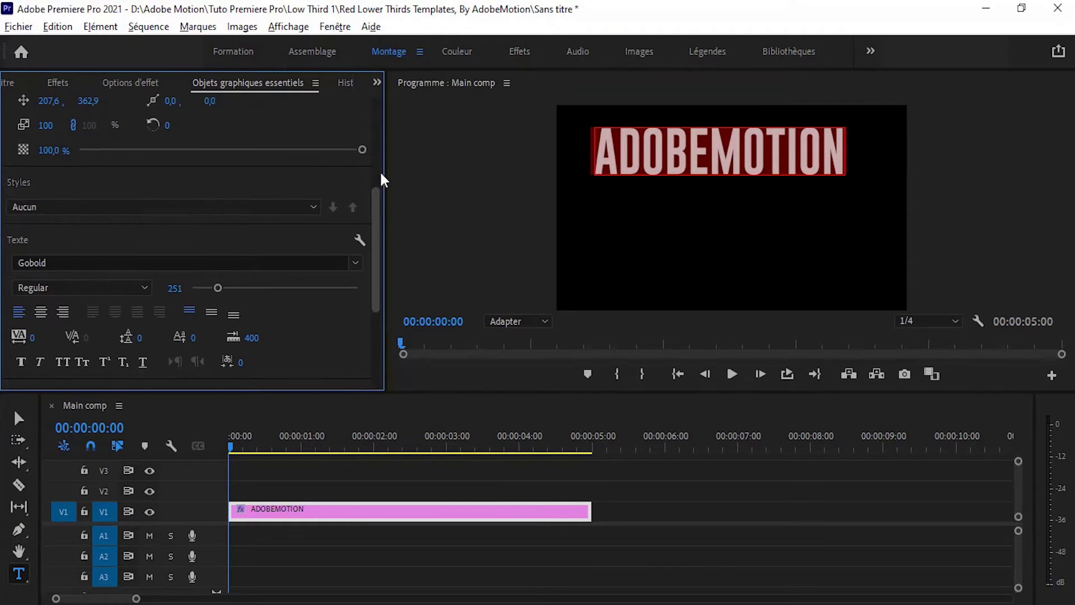
pyautogui.click(112, 201)
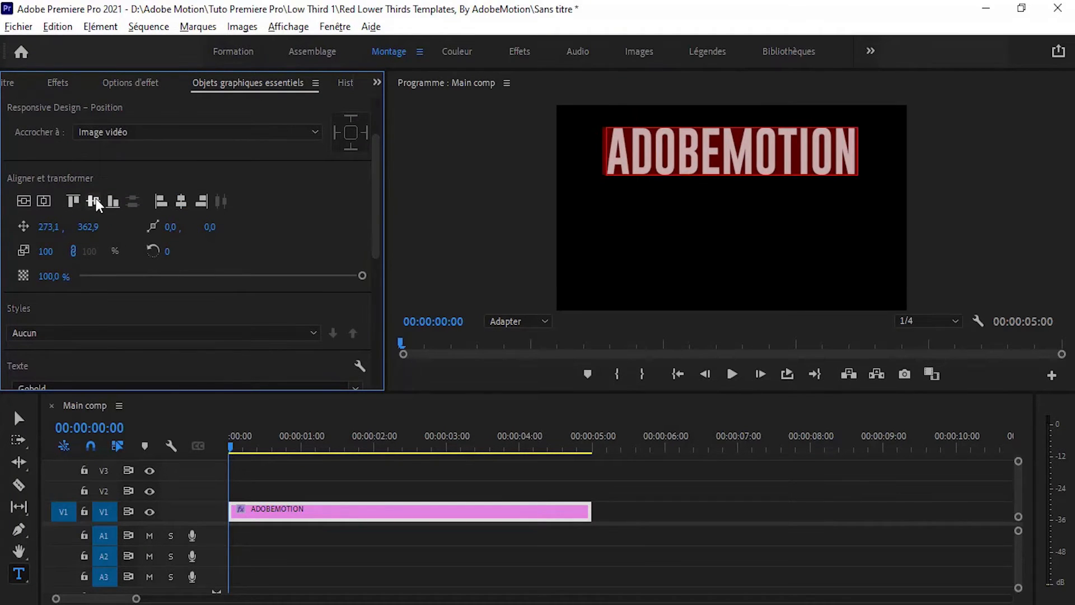
pyautogui.click(95, 201)
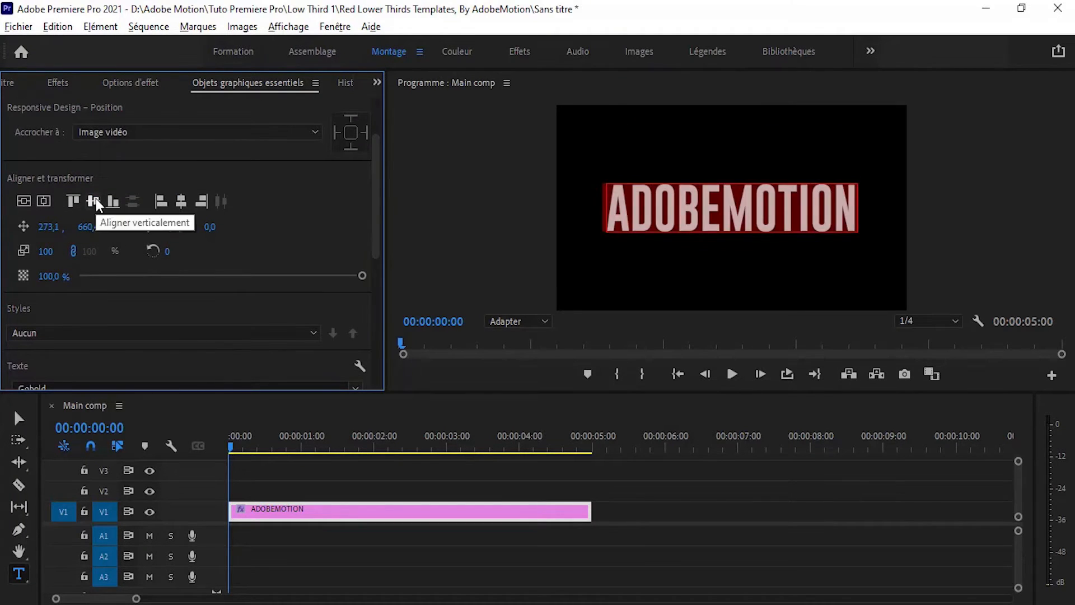
# Duplicate the ADOBEMOTION title clip from track V1 onto V2 and hide track V2.
pyautogui.click(334, 523)
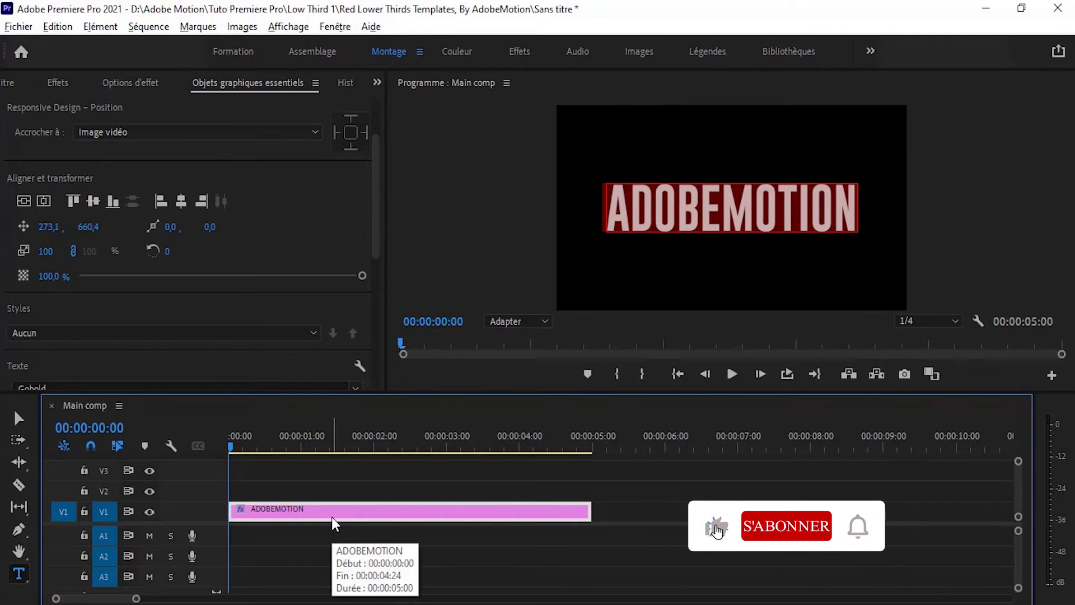
pyautogui.moveTo(328, 508); pyautogui.dragTo(327, 493)
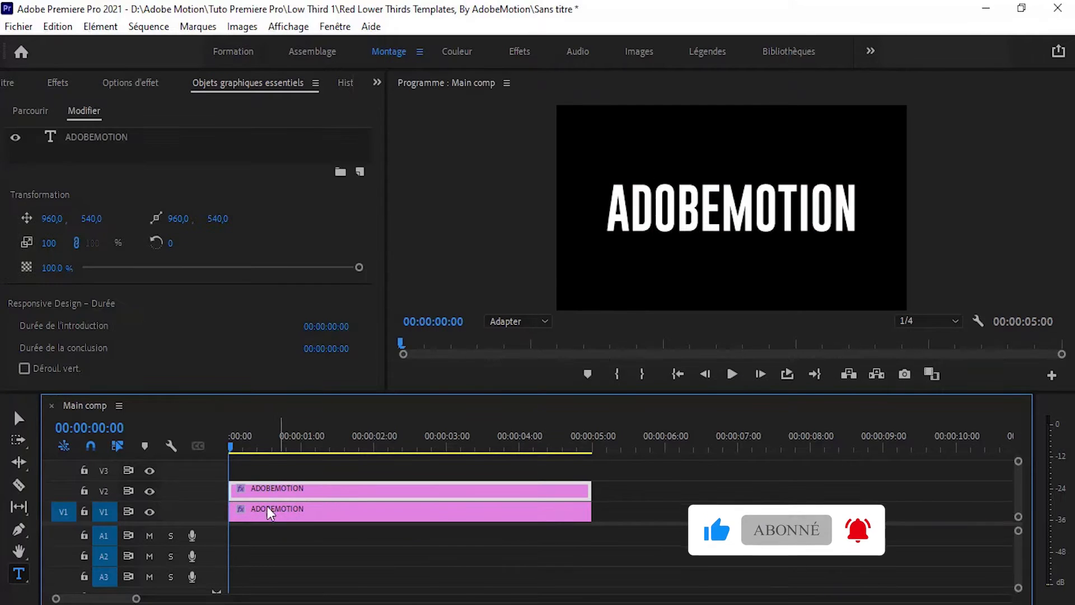
pyautogui.click(150, 511)
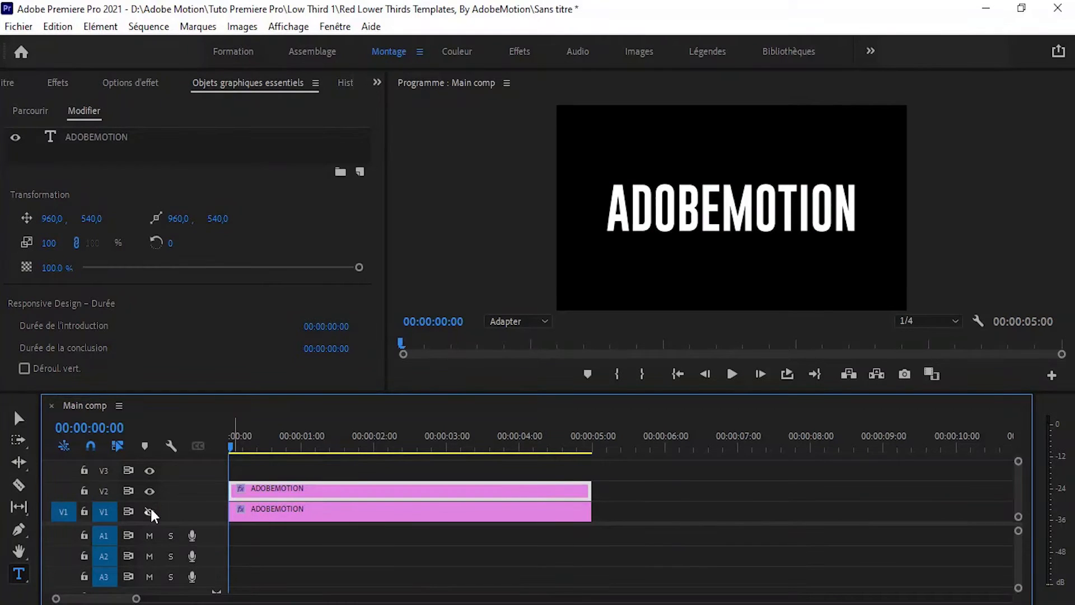
pyautogui.click(148, 490)
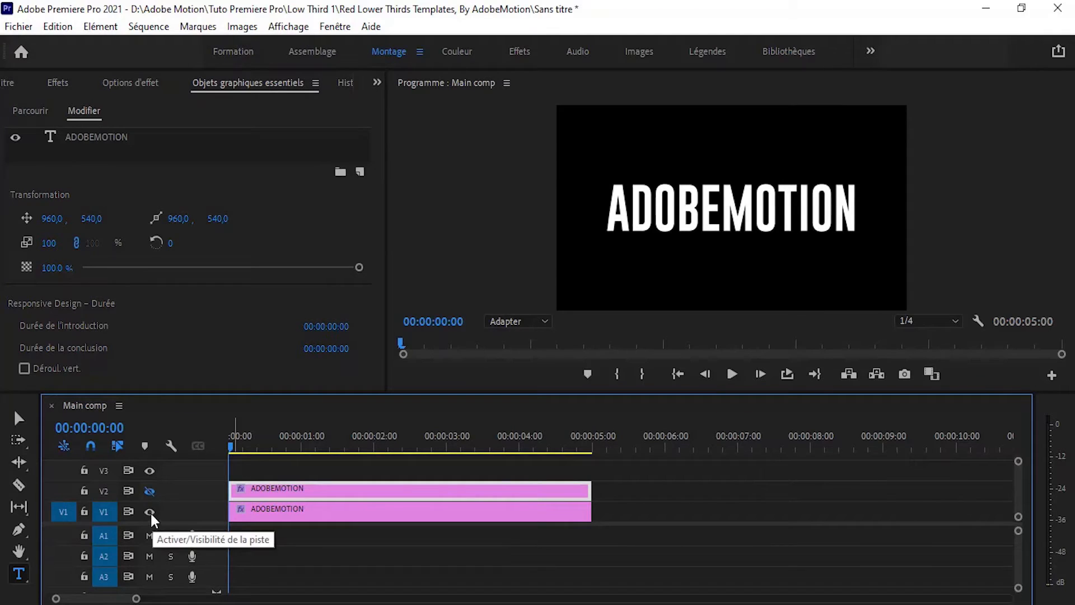
# With track V2 shown again, set the V1 title's vertical position to 740 and the V2 title's to 438.
pyautogui.click(261, 516)
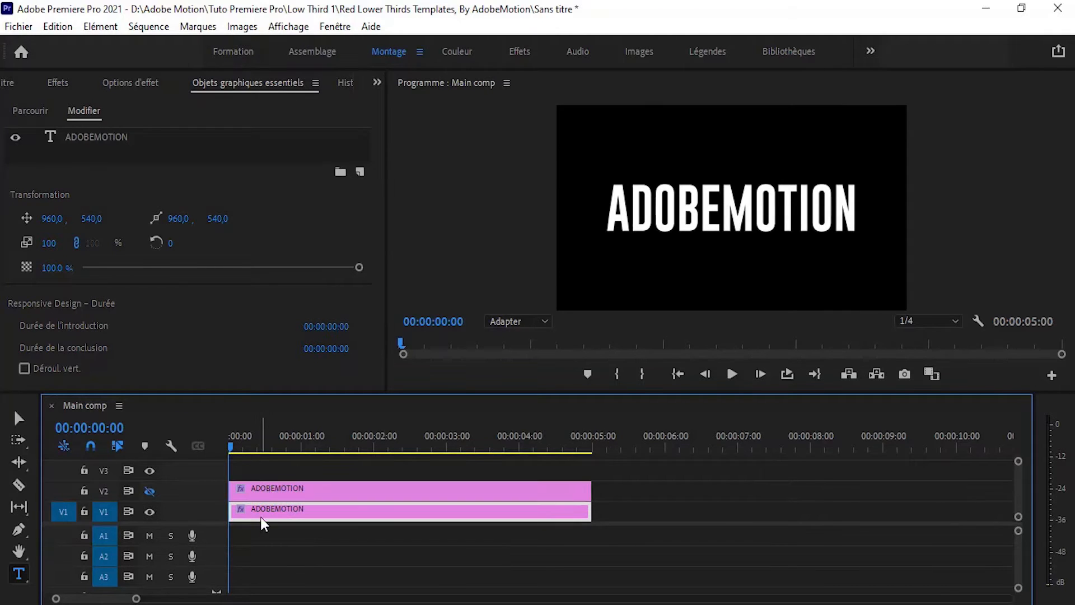
pyautogui.click(141, 84)
pyautogui.moveTo(150, 167); pyautogui.dragTo(290, 334)
pyautogui.click(149, 491)
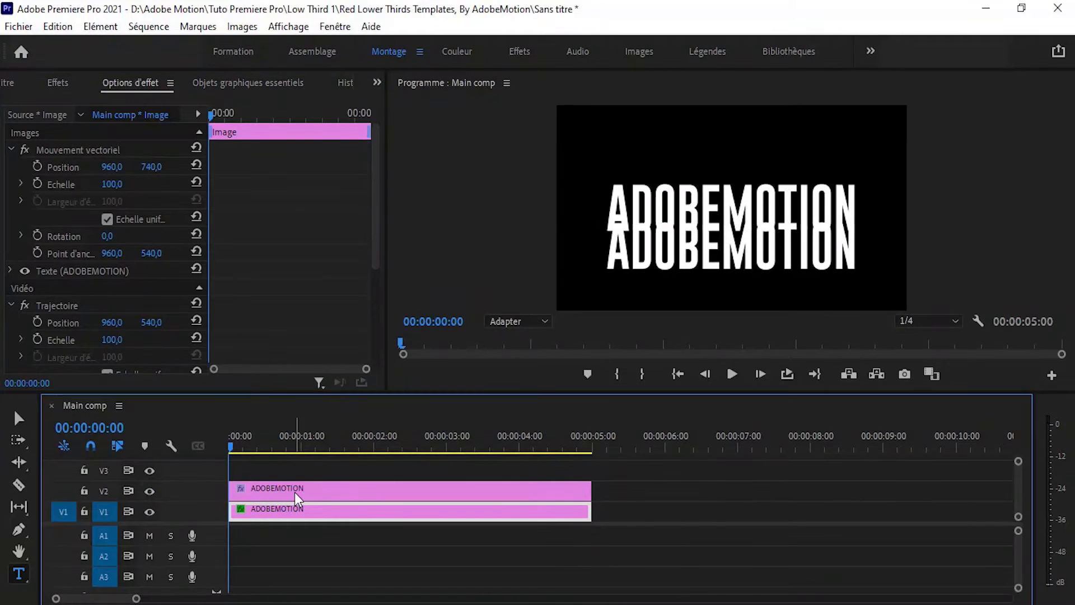
pyautogui.click(294, 492)
pyautogui.moveTo(155, 166); pyautogui.dragTo(99, 166)
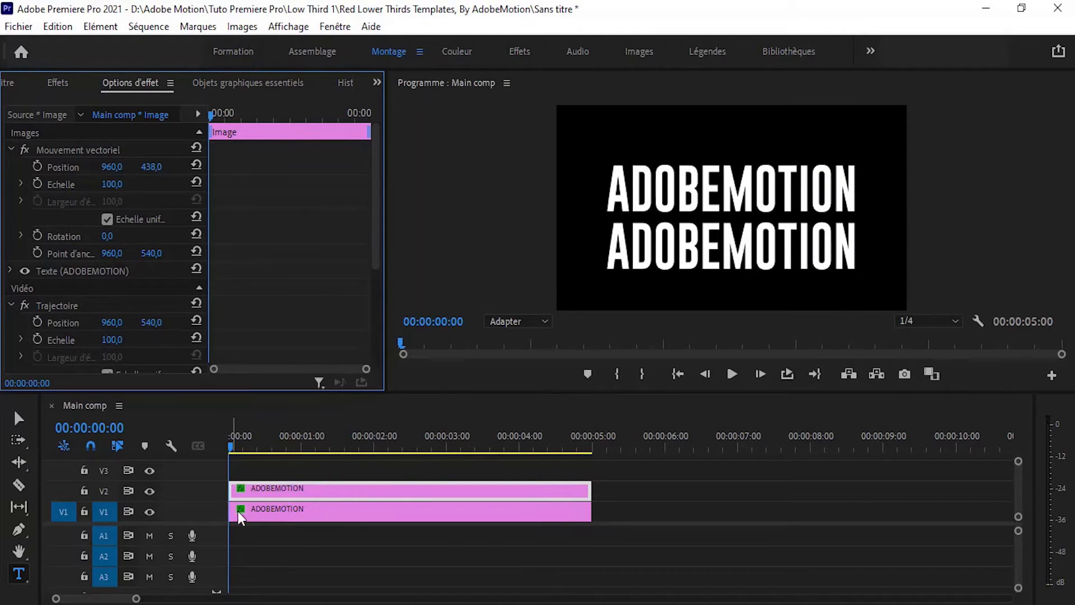
# Replace the V1 title's text with the word BY followed by the author's first name in capitals.
pyautogui.click(270, 512)
pyautogui.click(245, 83)
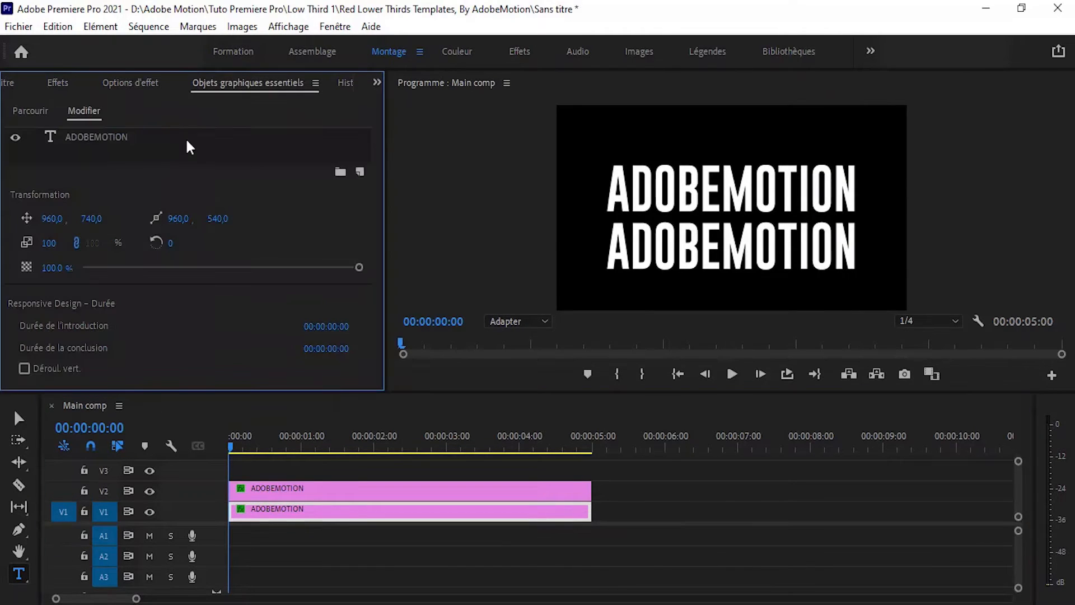
pyautogui.click(95, 137)
pyautogui.click(675, 242)
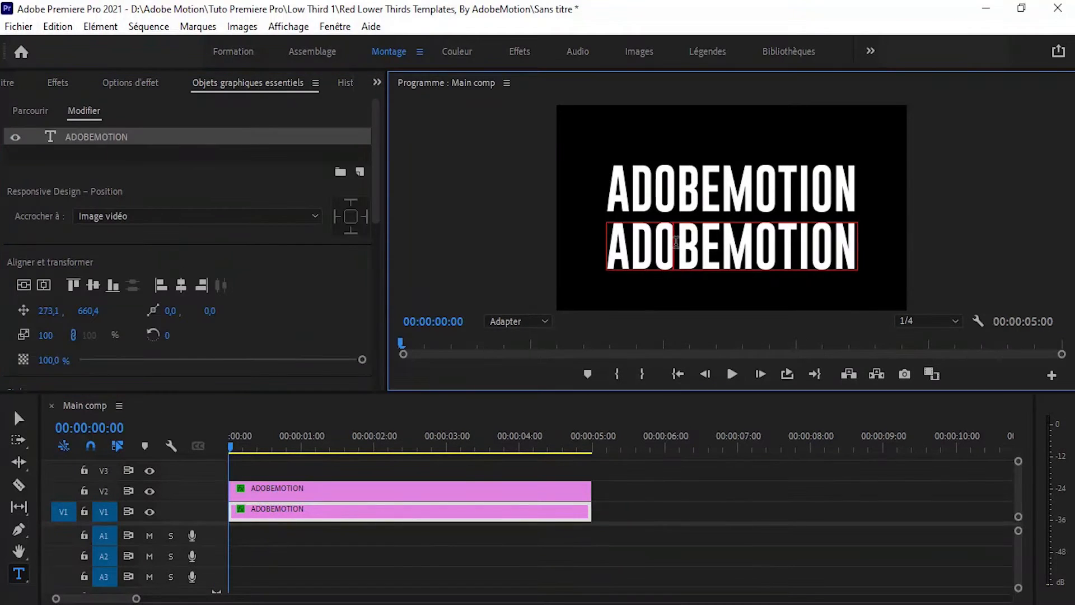
pyautogui.hotkey('ctrl', 'a')
pyautogui.write('BY A')
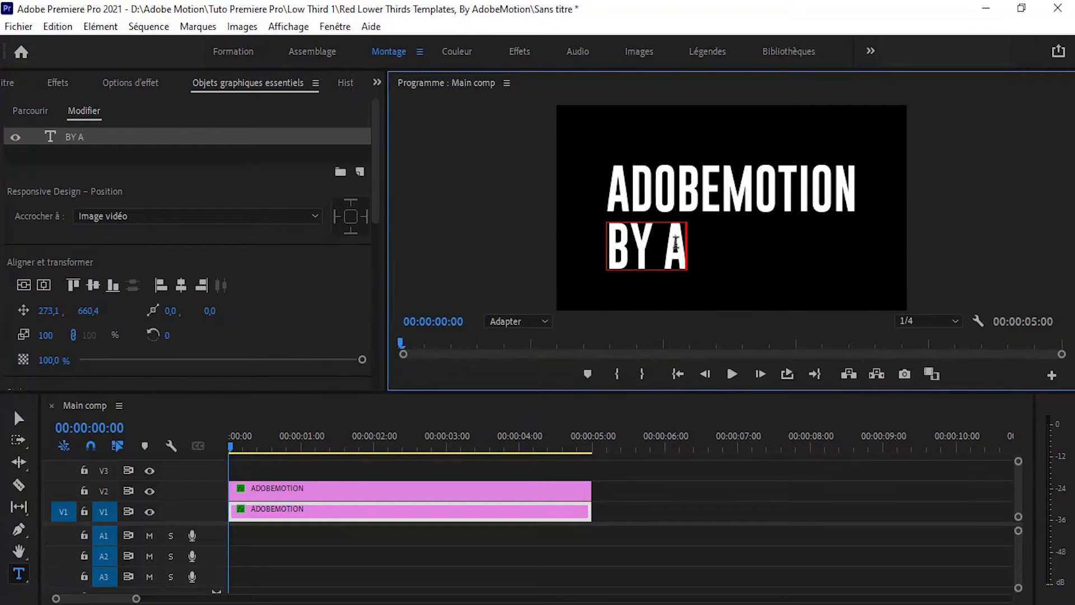
pyautogui.hotkey('ctrl', 's')
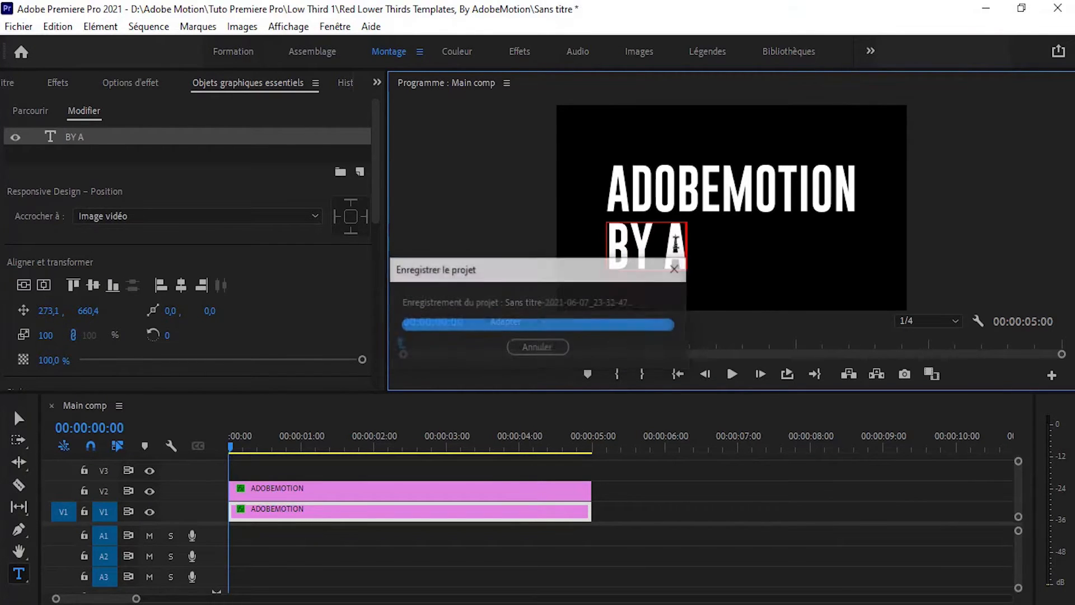
pyautogui.write('MINO')
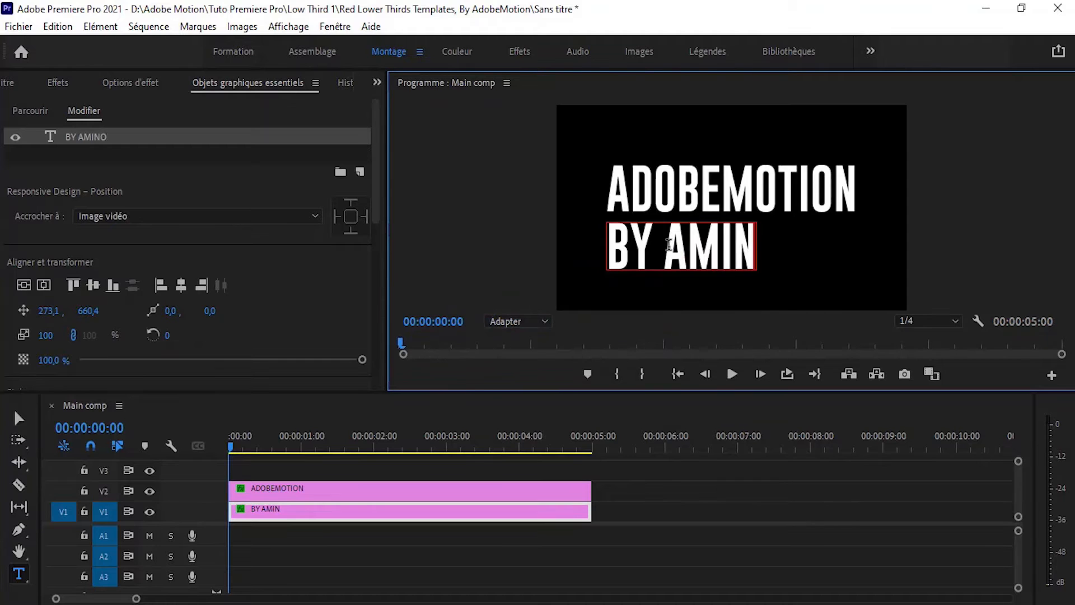
pyautogui.write('U')
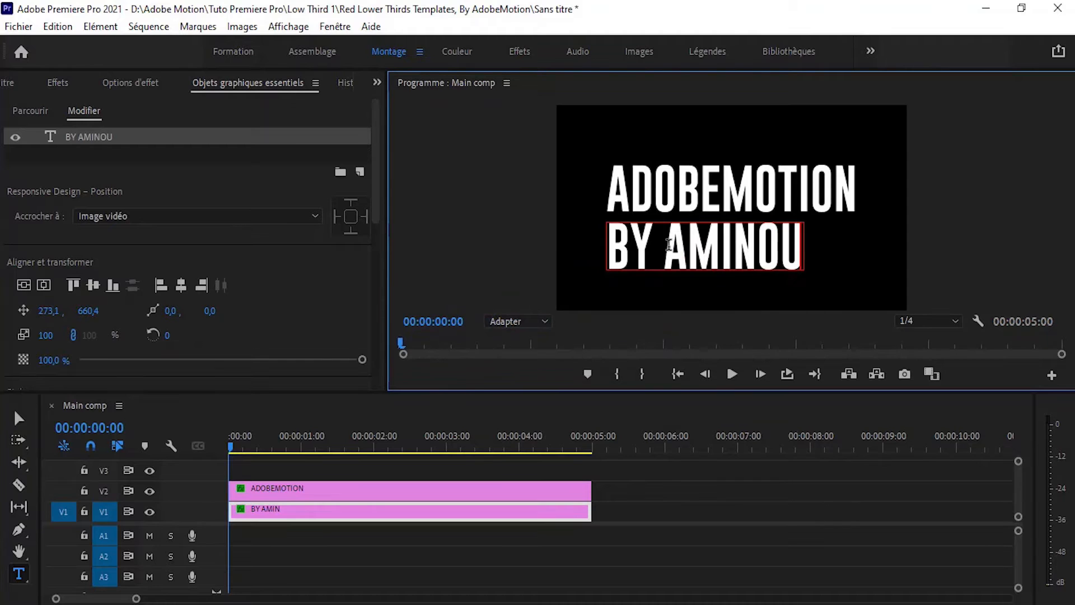
# Set the V1 title's horizontal position to 999 and center its text layer horizontally.
pyautogui.click(142, 82)
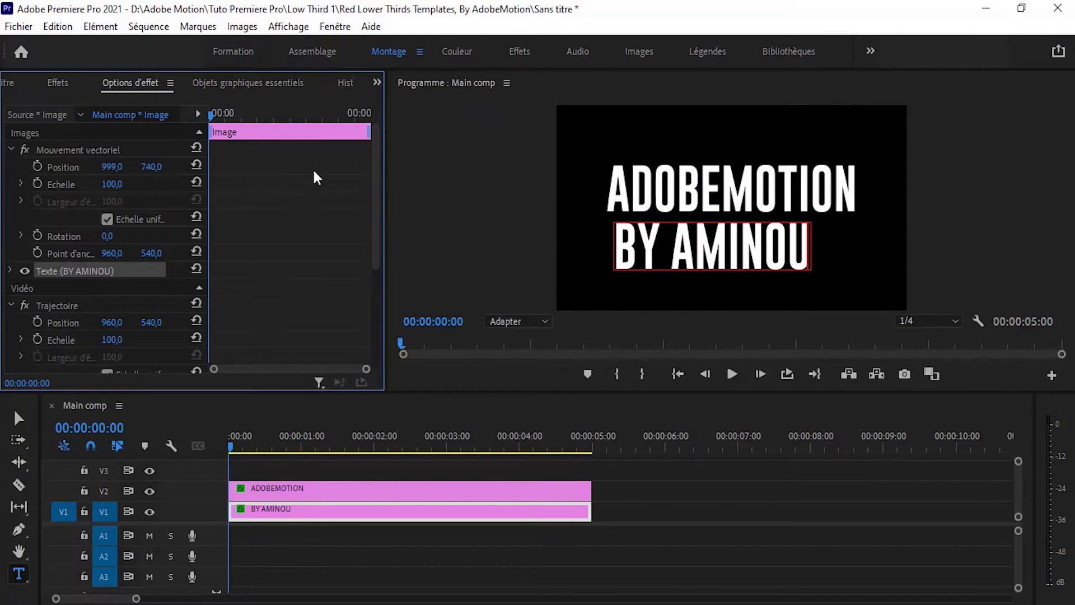
pyautogui.click(246, 84)
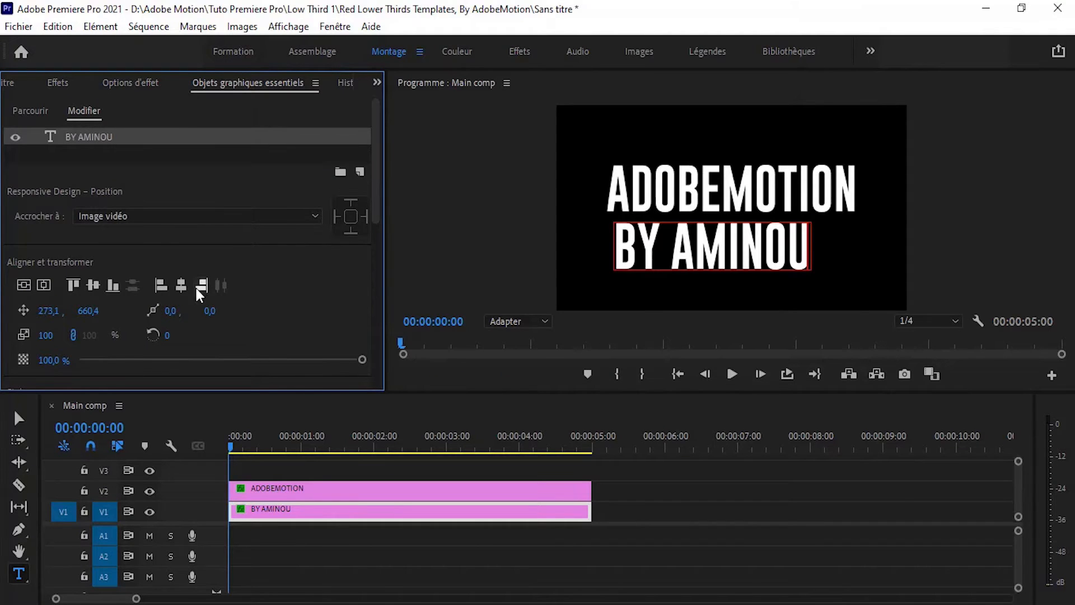
pyautogui.click(181, 287)
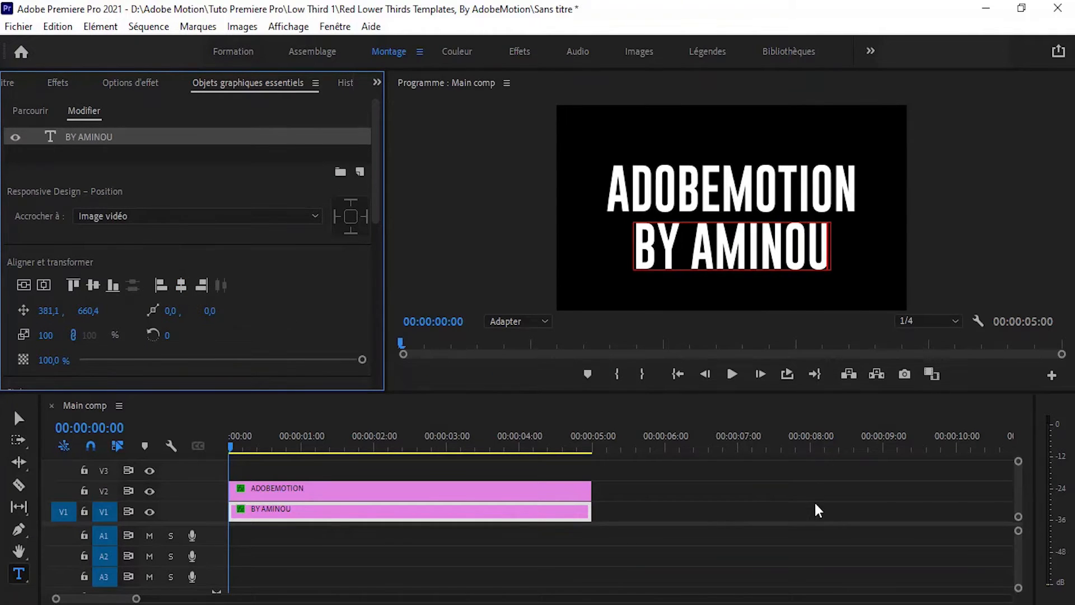
# Nest the ADOBEMOTION clip on track V2 into a sequence named Texte 1.
pyautogui.click(364, 492)
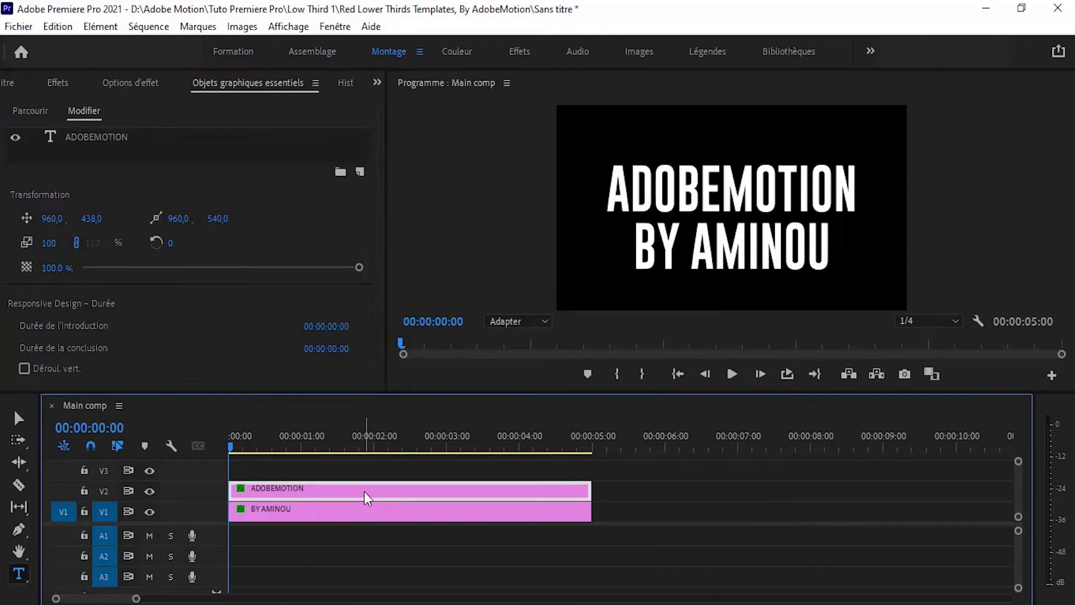
pyautogui.rightClick(364, 492)
pyautogui.click(415, 408)
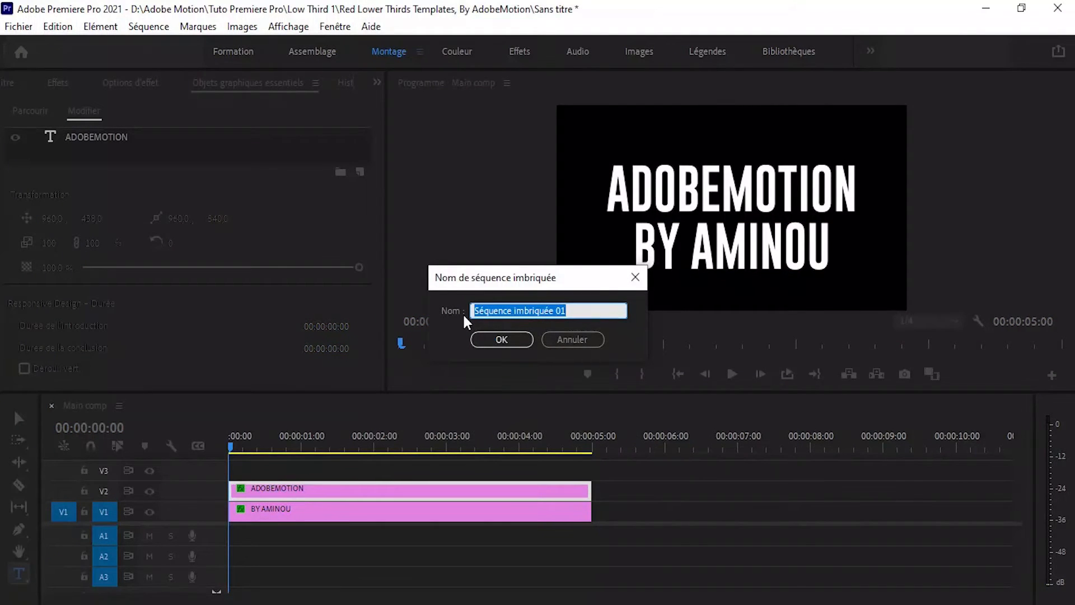
pyautogui.write('Texte 1')
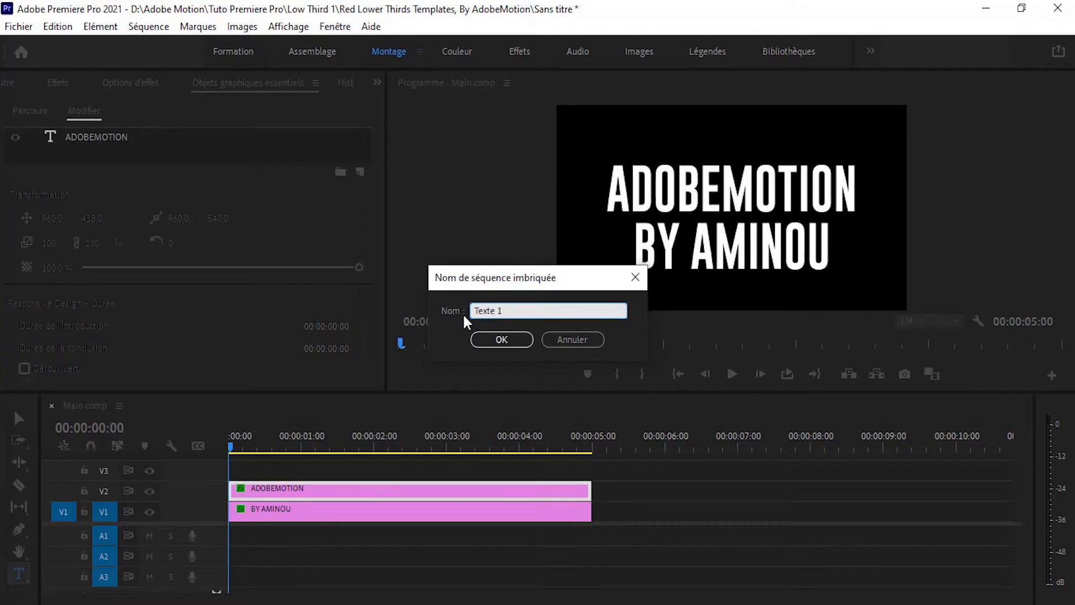
pyautogui.press('Return')
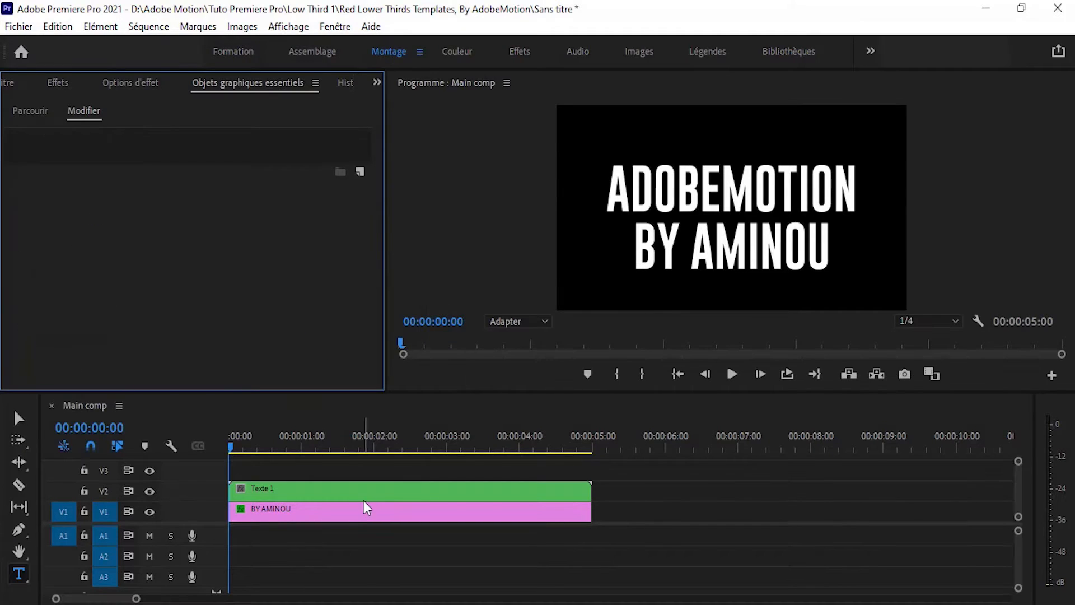
# Nest the author title clip on track V1 into a sequence named Texte 2.
pyautogui.rightClick(343, 519)
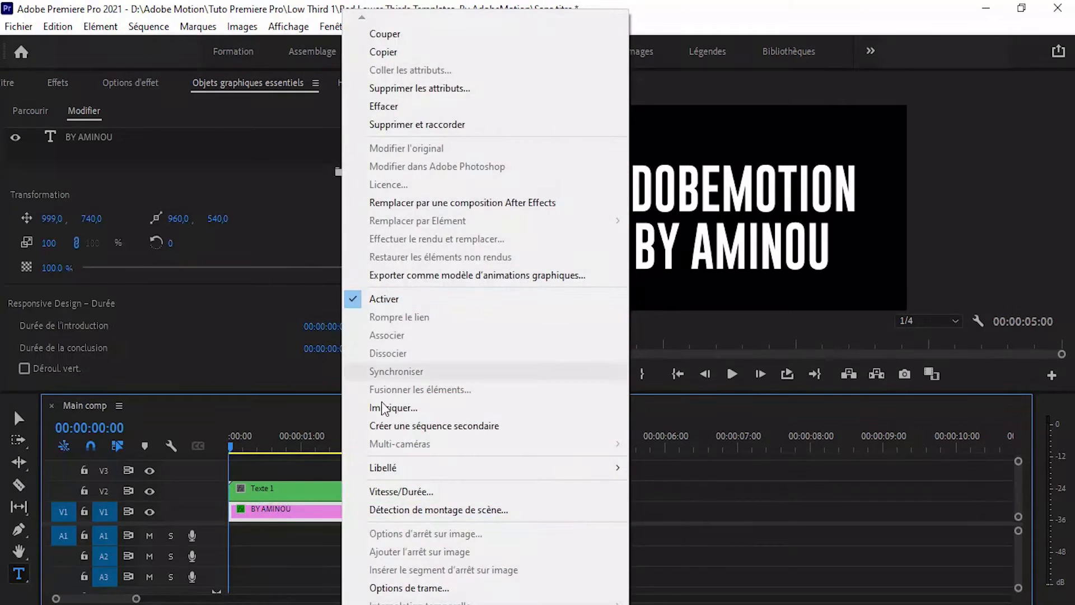
pyautogui.click(403, 408)
pyautogui.write('T')
pyautogui.press('BackSpace')
pyautogui.write('Texte 2')
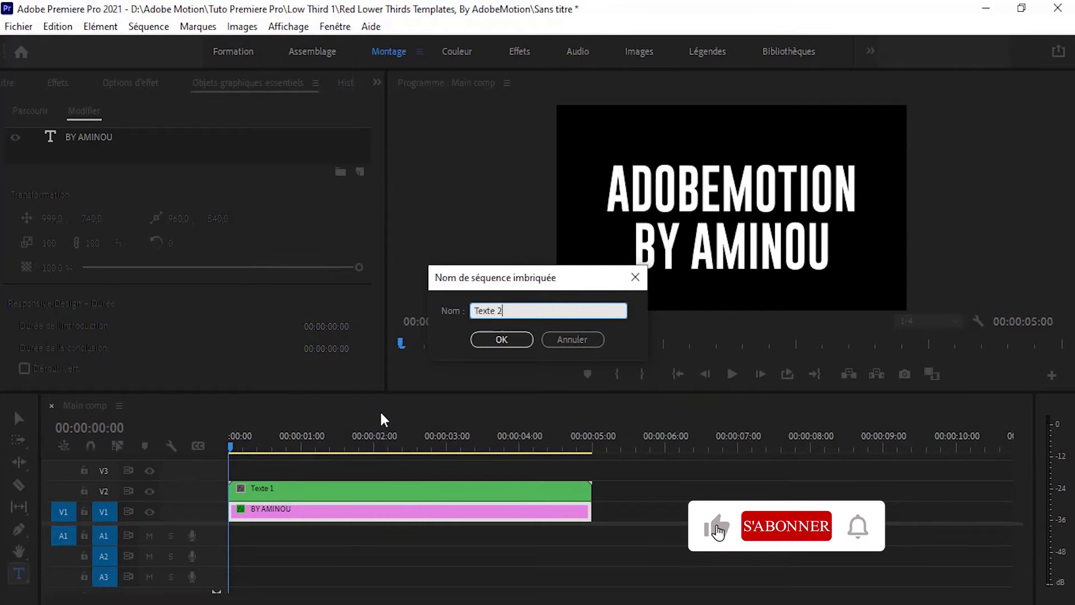
pyautogui.click(518, 344)
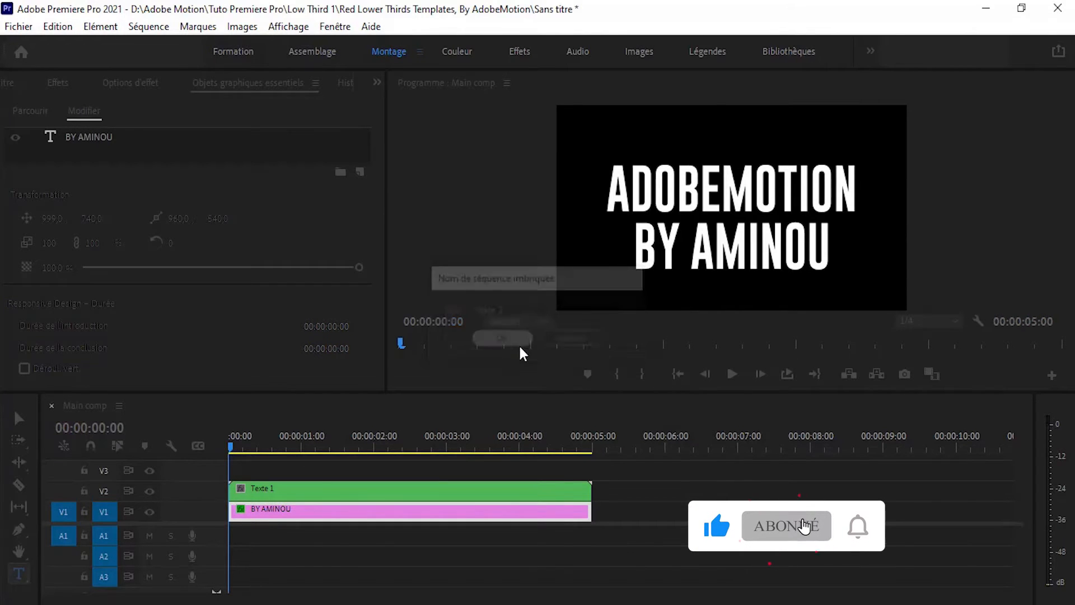
pyautogui.click(233, 468)
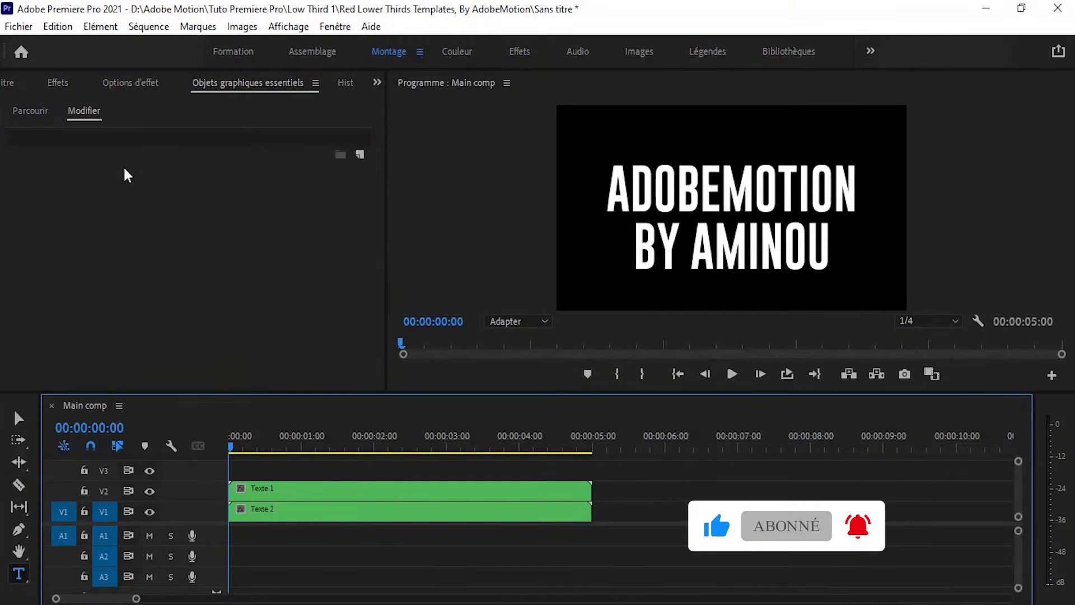
# Nest the Texte 1 and Texte 2 clips together into a sequence named Texte Intro.
pyautogui.click(126, 84)
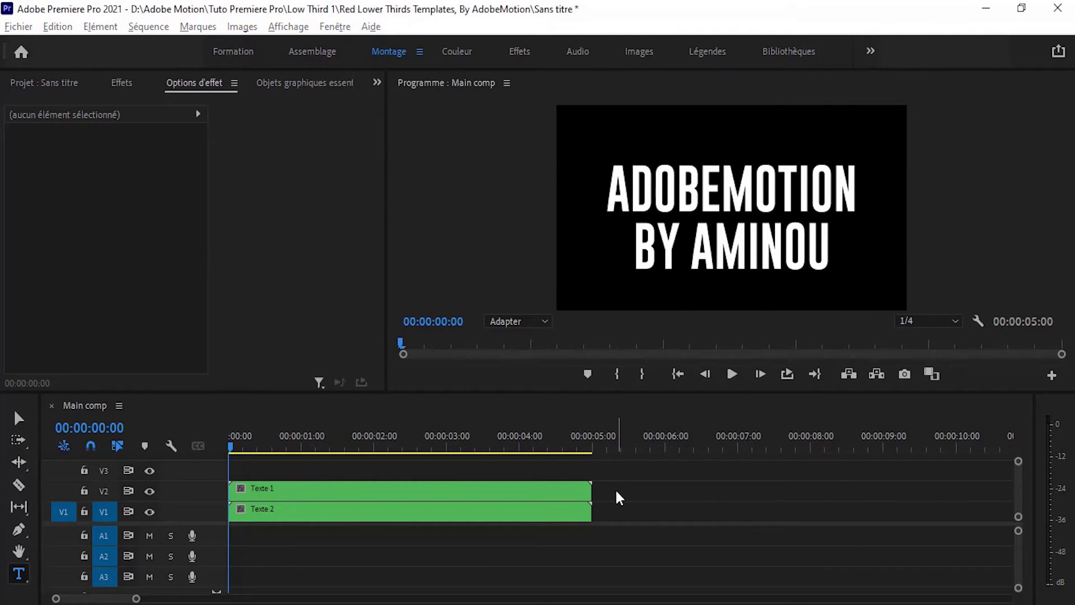
pyautogui.moveTo(614, 488); pyautogui.dragTo(431, 503)
pyautogui.rightClick(434, 496)
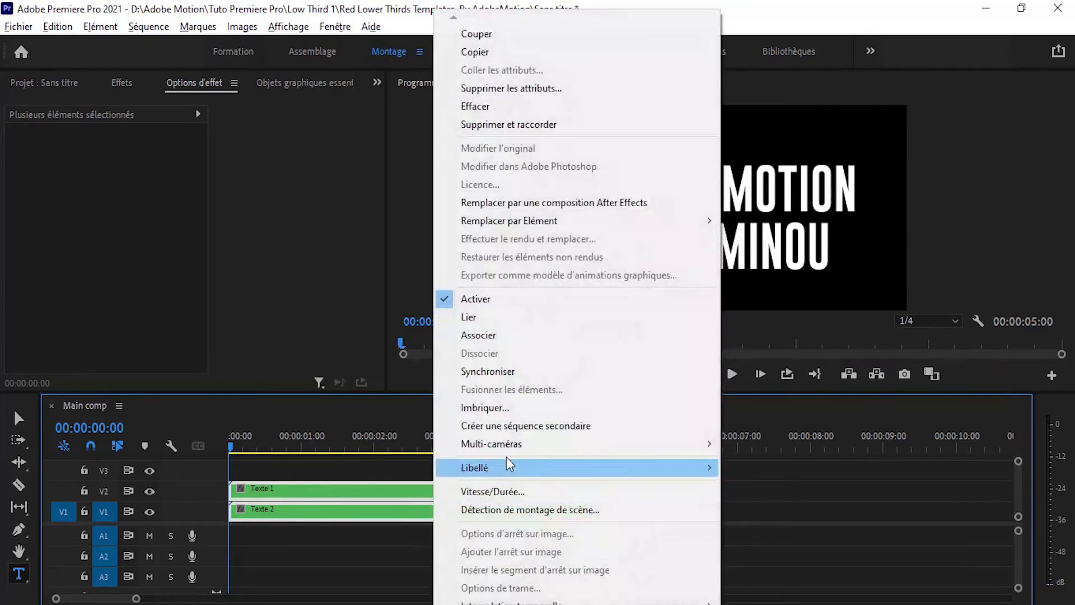
pyautogui.click(536, 408)
pyautogui.write('Text')
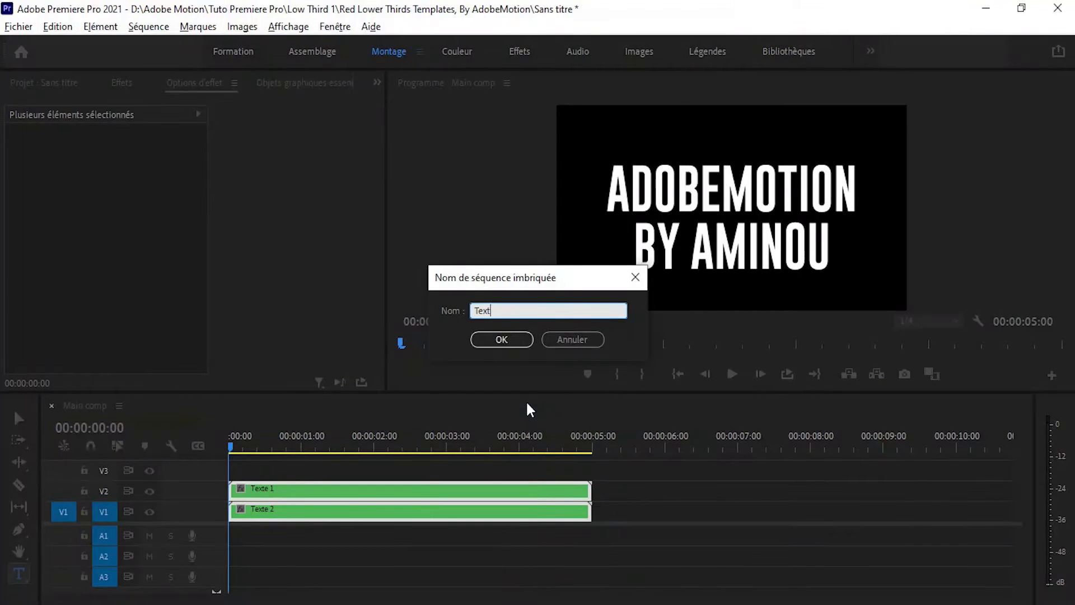
pyautogui.write('e Intro')
pyautogui.press('Return')
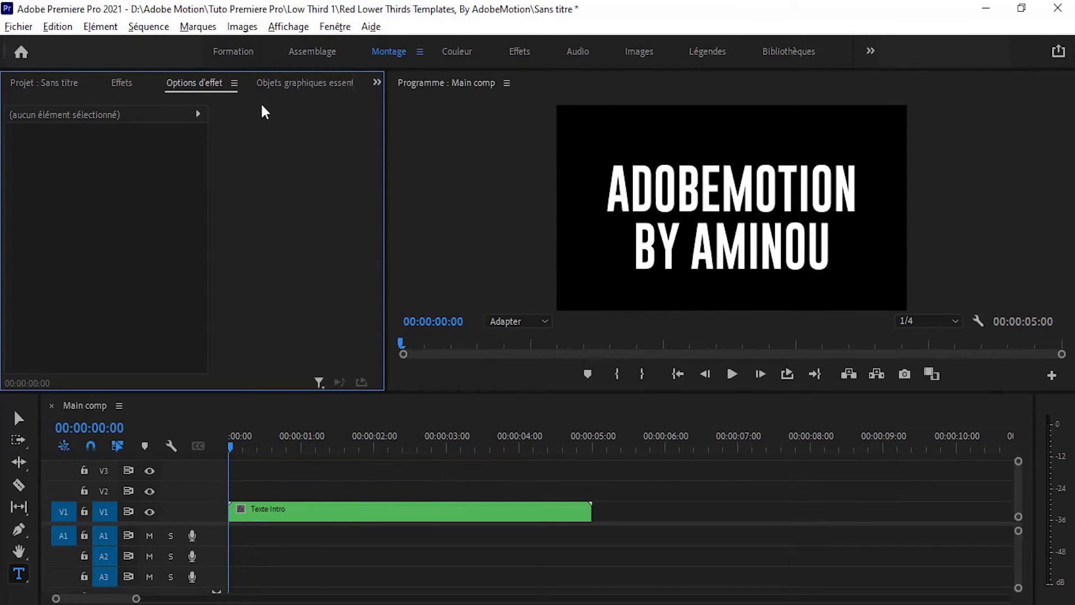
# Apply the Recadrage video effect to the Texte Intro clip and open the clip's effect settings.
pyautogui.click(121, 82)
pyautogui.click(97, 104)
pyautogui.write('recadra')
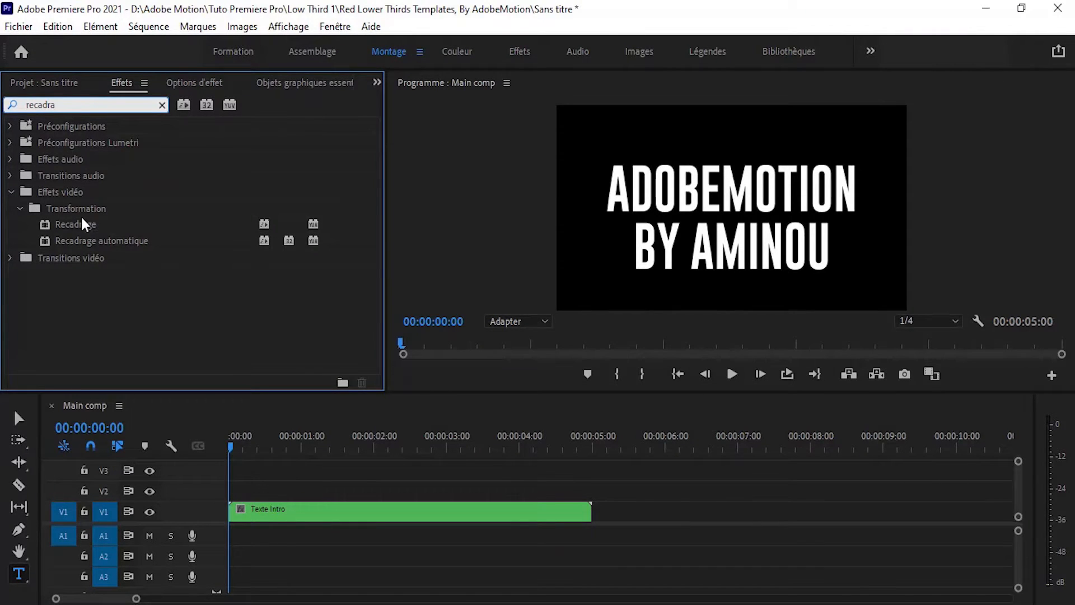
pyautogui.moveTo(73, 221); pyautogui.dragTo(293, 509)
pyautogui.click(196, 83)
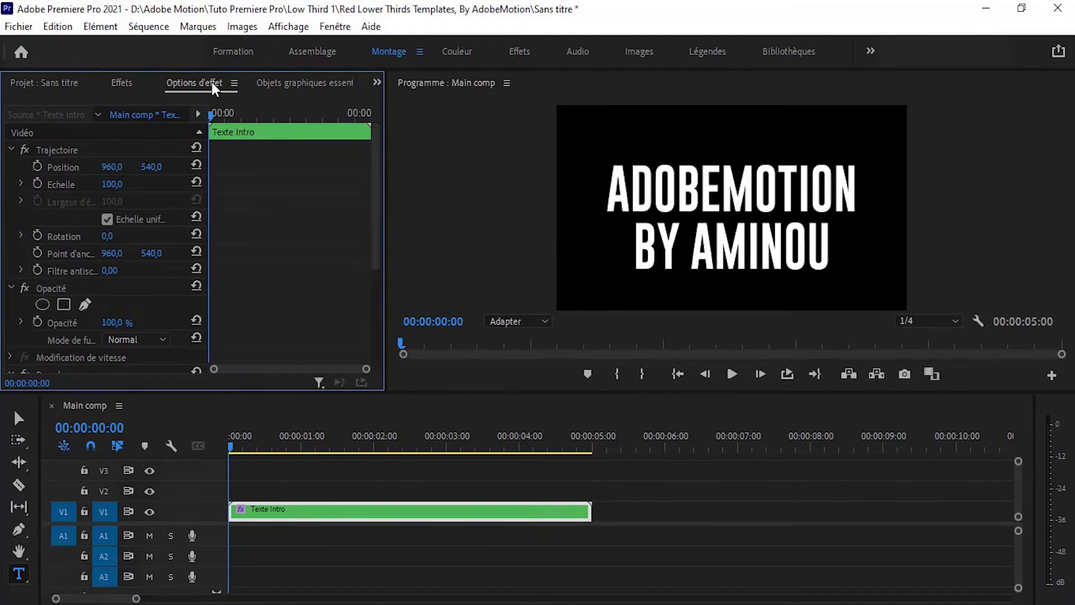
# Set the Recadrage effect's Haut and Bas values to 25 % on the Texte Intro clip.
pyautogui.scroll(-5, 379, 354)
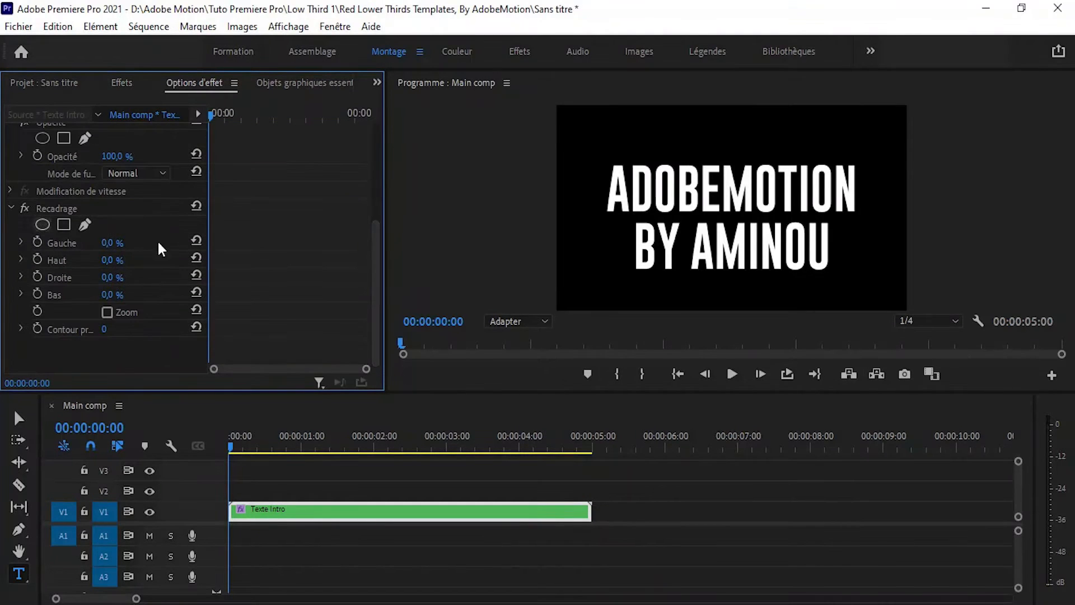
pyautogui.click(110, 260)
pyautogui.write('49')
pyautogui.press('Return')
pyautogui.moveTo(132, 260); pyautogui.dragTo(119, 260)
pyautogui.click(110, 296)
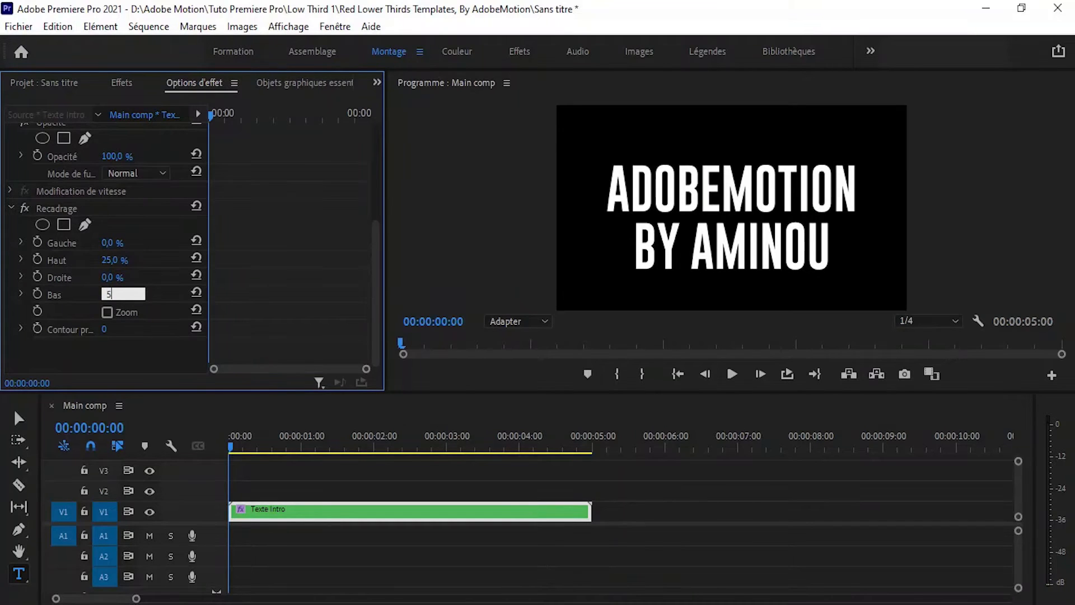
pyautogui.press('Return')
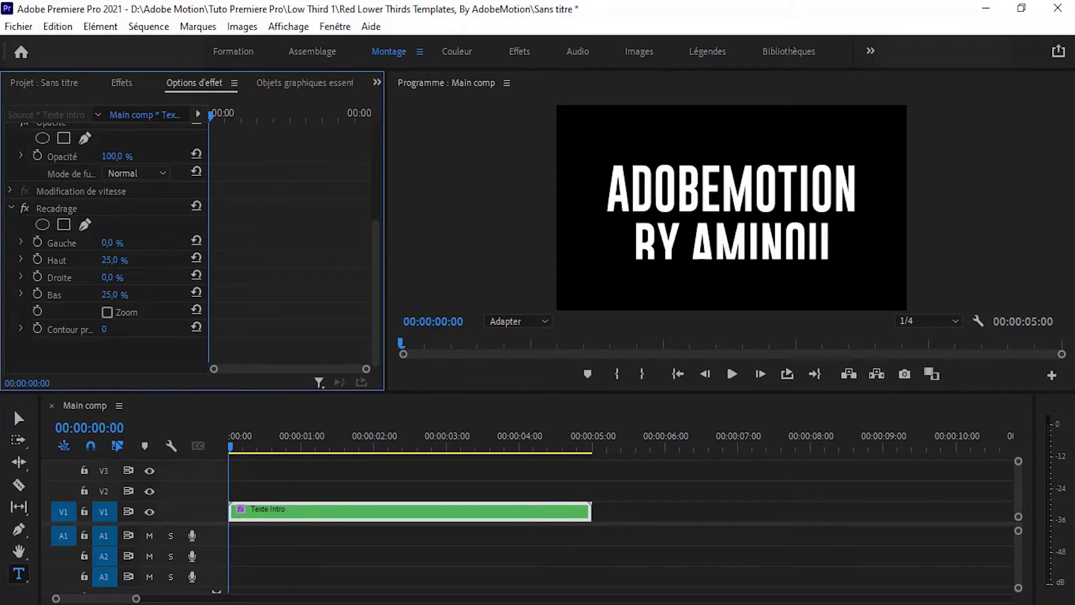
# Inside the Texte Intro sequence, set the Texte 2 clip's vertical position to 503 and return to Main comp.
pyautogui.doubleClick(325, 512)
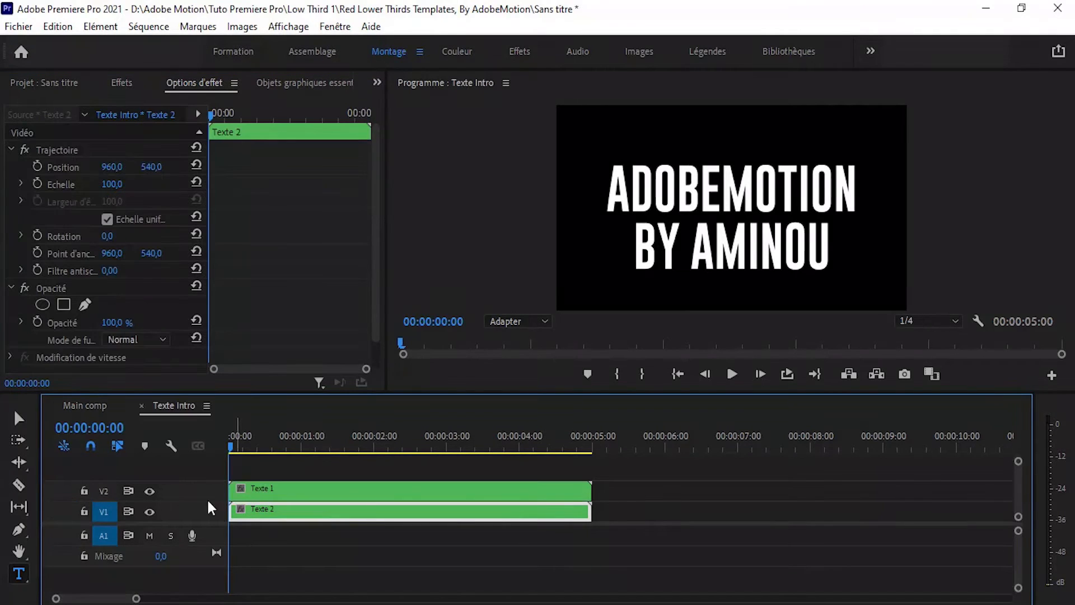
pyautogui.moveTo(151, 166); pyautogui.dragTo(131, 166)
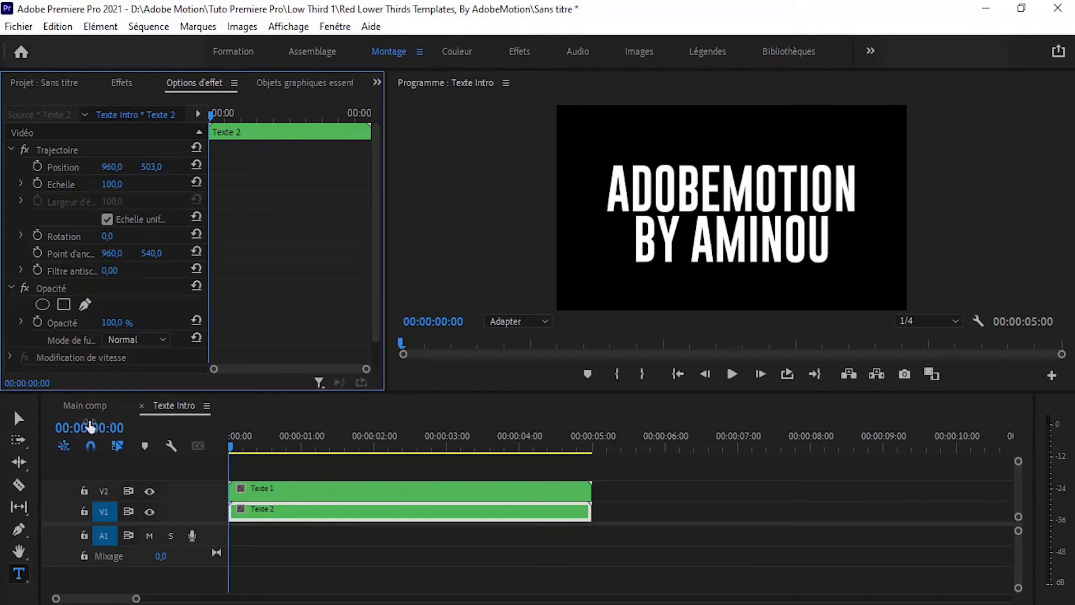
pyautogui.click(84, 405)
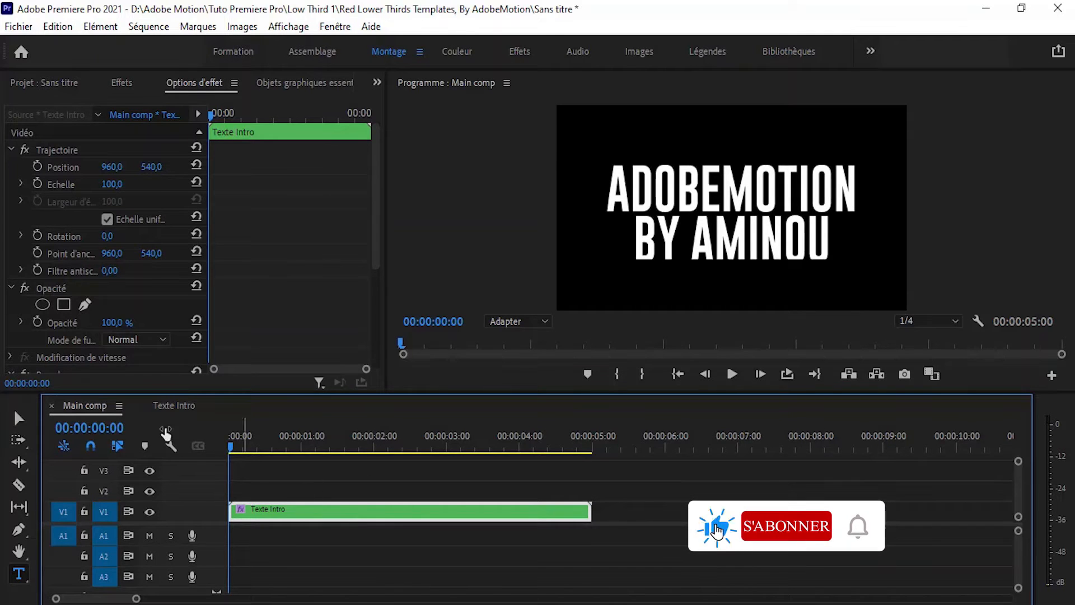
# In the Texte Intro sequence, enable Position keyframing at 00:00:00:00 for both the Texte 2 and Texte 1 clips.
pyautogui.click(179, 405)
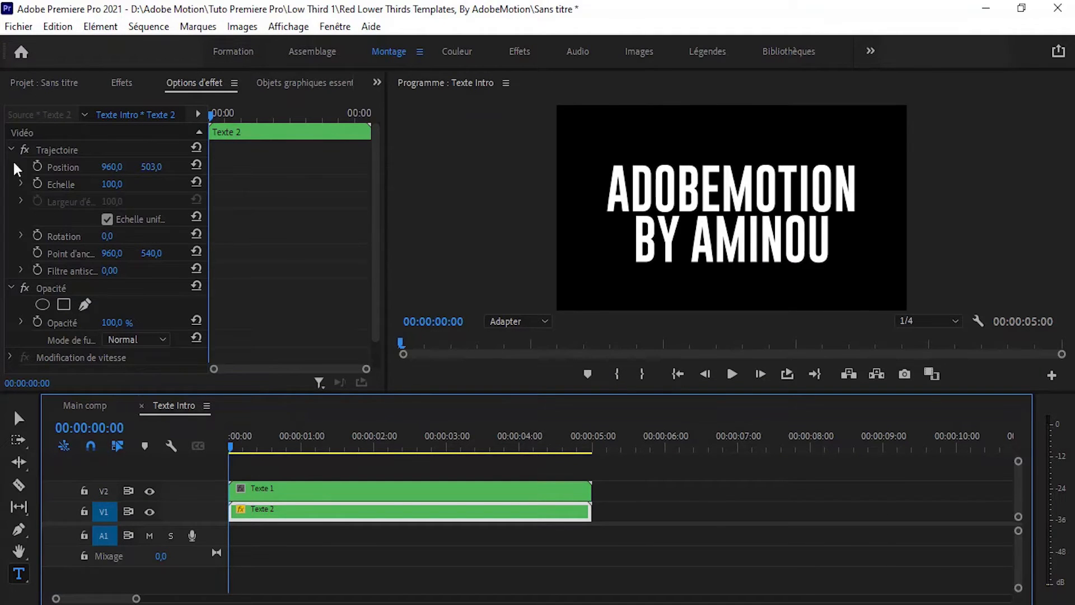
pyautogui.click(40, 165)
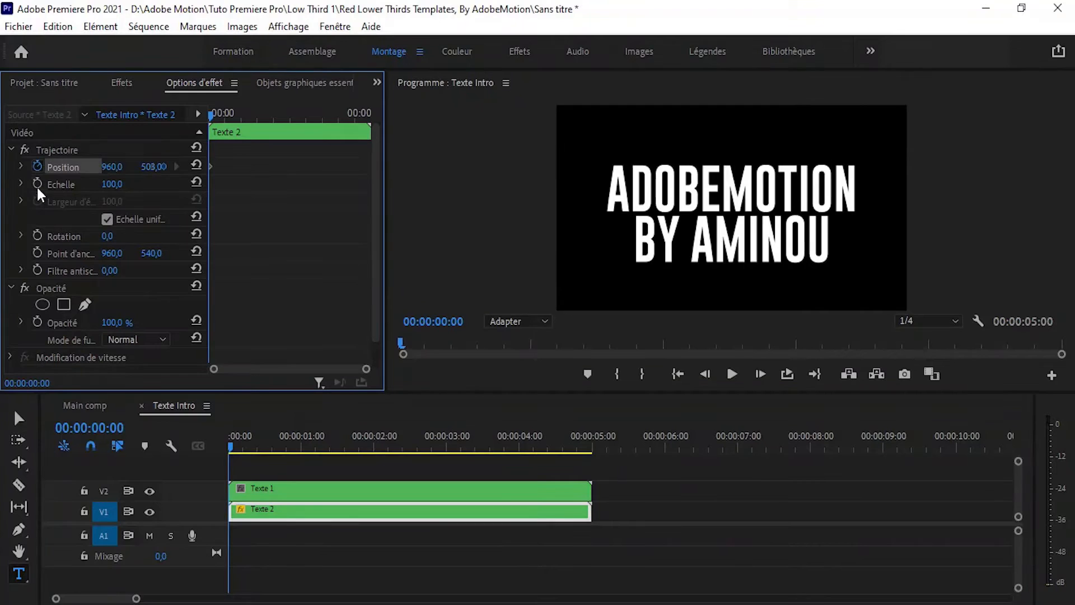
pyautogui.click(248, 494)
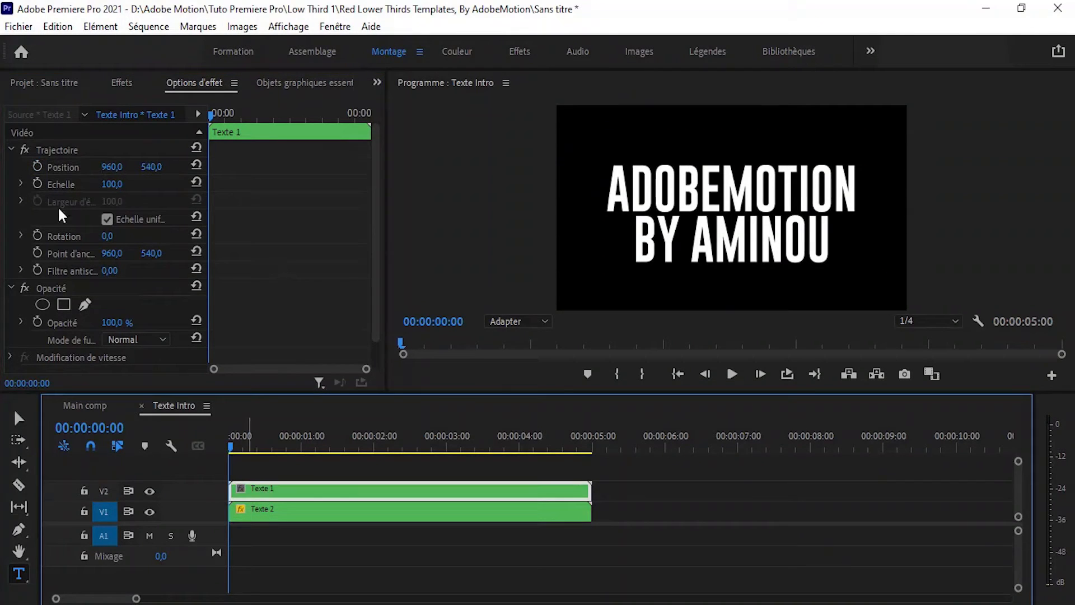
pyautogui.click(40, 164)
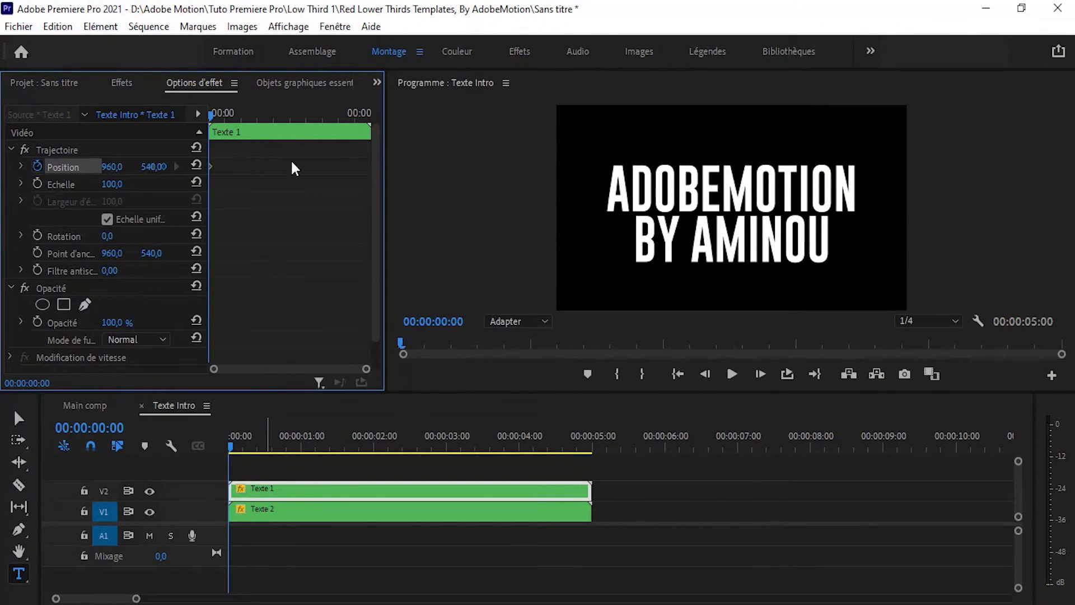
# Move the Position keyframes of Texte 1 and Texte 2 to 00:00:02:00.
pyautogui.click(295, 114)
pyautogui.moveTo(297, 109); pyautogui.dragTo(275, 113)
pyautogui.moveTo(209, 165); pyautogui.dragTo(276, 169)
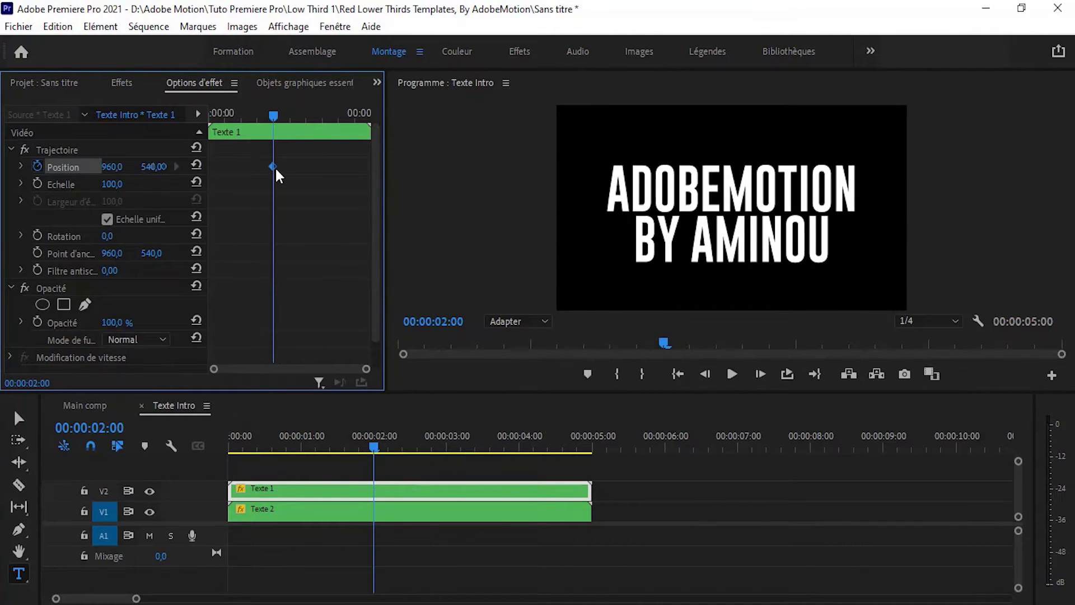
pyautogui.click(305, 504)
pyautogui.moveTo(212, 164); pyautogui.dragTo(276, 168)
# At 00:00:00:00, keyframe Texte 2's vertical position at 1004 and Texte 1's position above the frame, and preview the motion.
pyautogui.moveTo(274, 118); pyautogui.dragTo(193, 116)
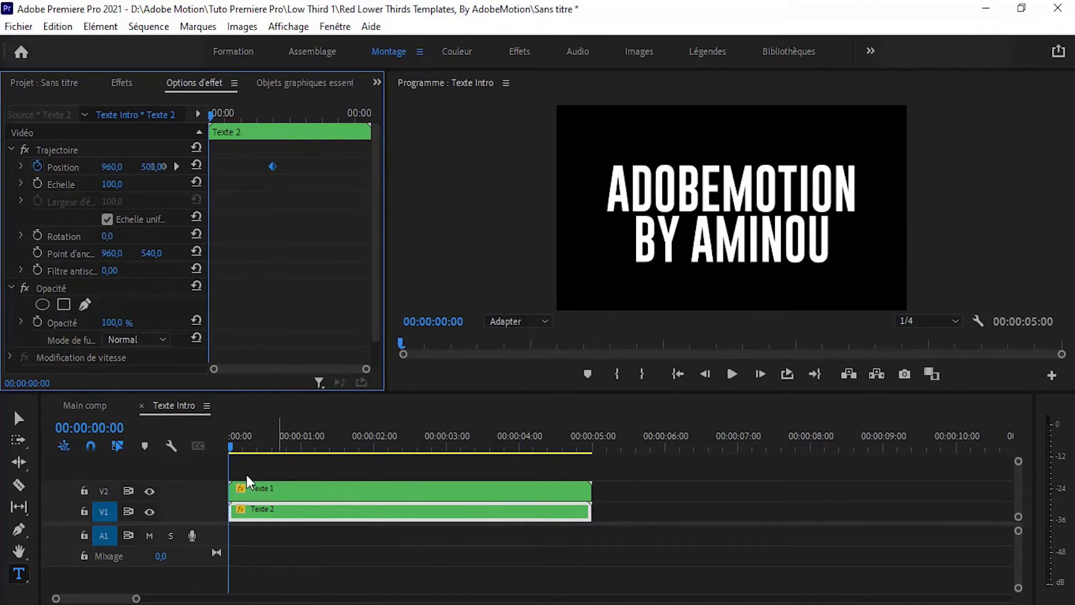
pyautogui.moveTo(154, 167); pyautogui.dragTo(432, 166)
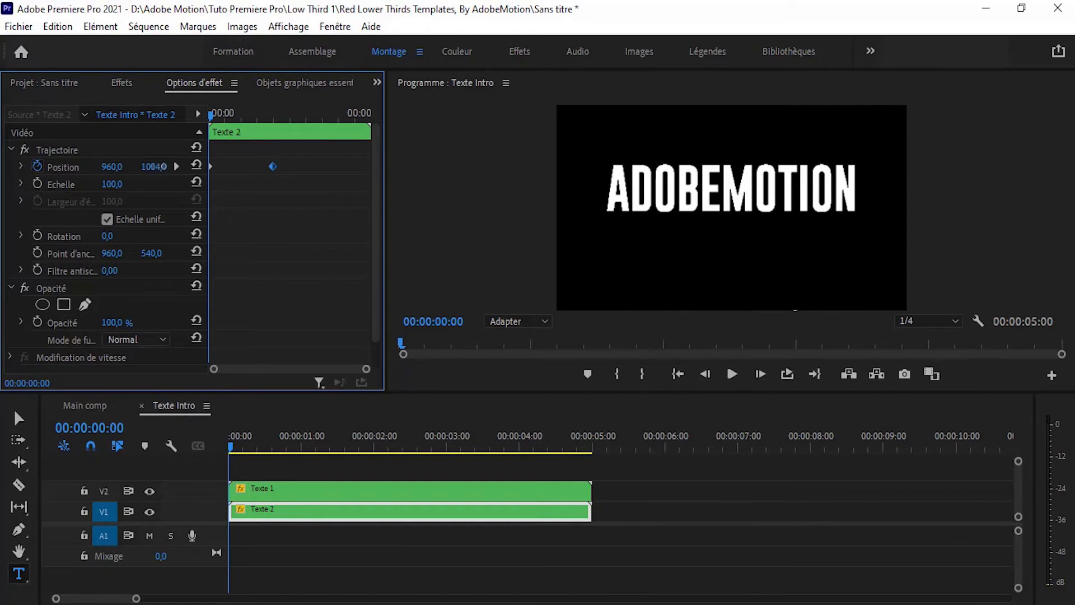
pyautogui.click(285, 492)
pyautogui.moveTo(108, 167); pyautogui.dragTo(22, 167)
pyautogui.hotkey('ctrl', 'z')
pyautogui.press('space')
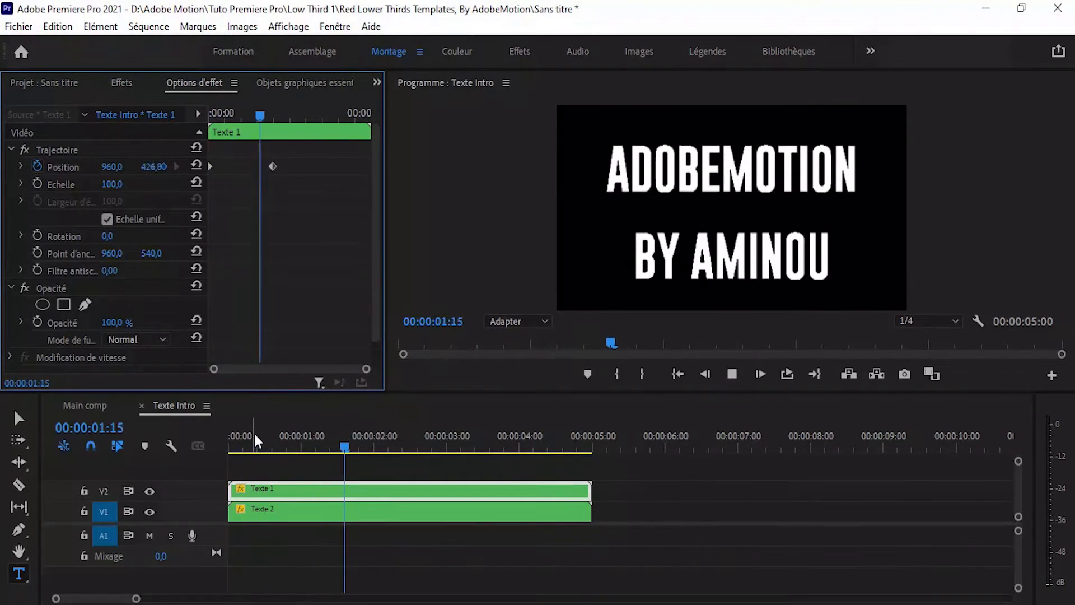
pyautogui.press('space')
# Shorten the animation by moving the end Position keyframes of Texte 1 and Texte 2 to 00:00:01:11.
pyautogui.moveTo(267, 115); pyautogui.dragTo(255, 117)
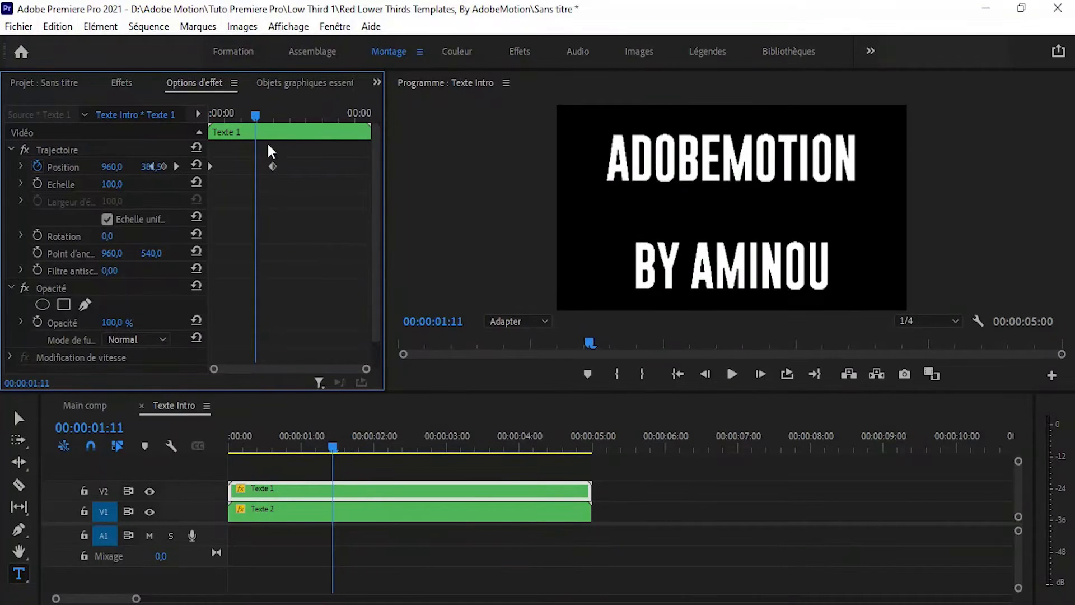
pyautogui.moveTo(272, 165); pyautogui.dragTo(255, 166)
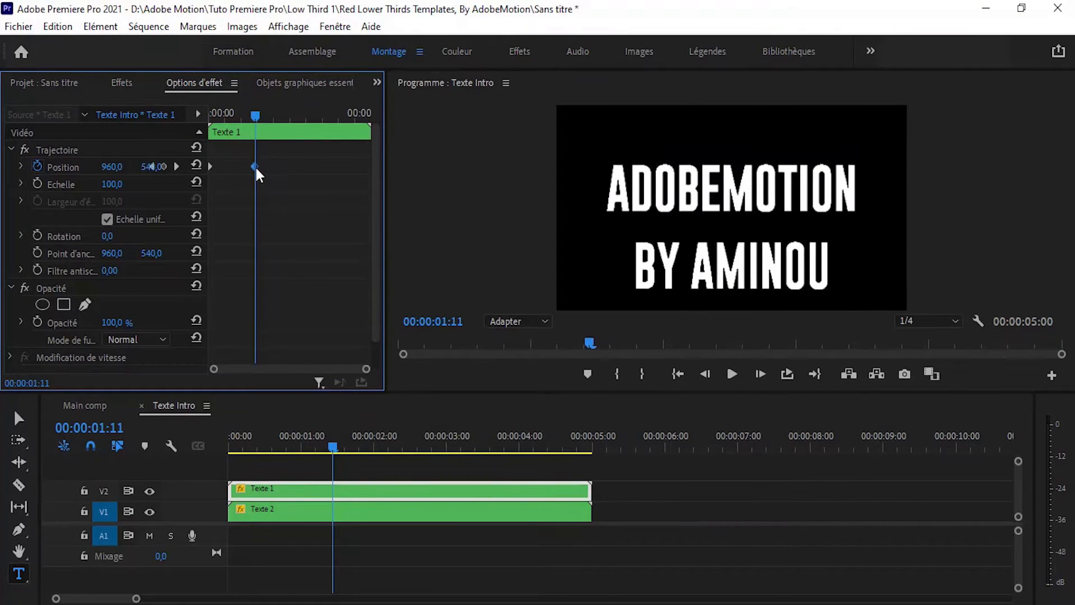
pyautogui.click(318, 509)
pyautogui.moveTo(271, 166); pyautogui.dragTo(256, 167)
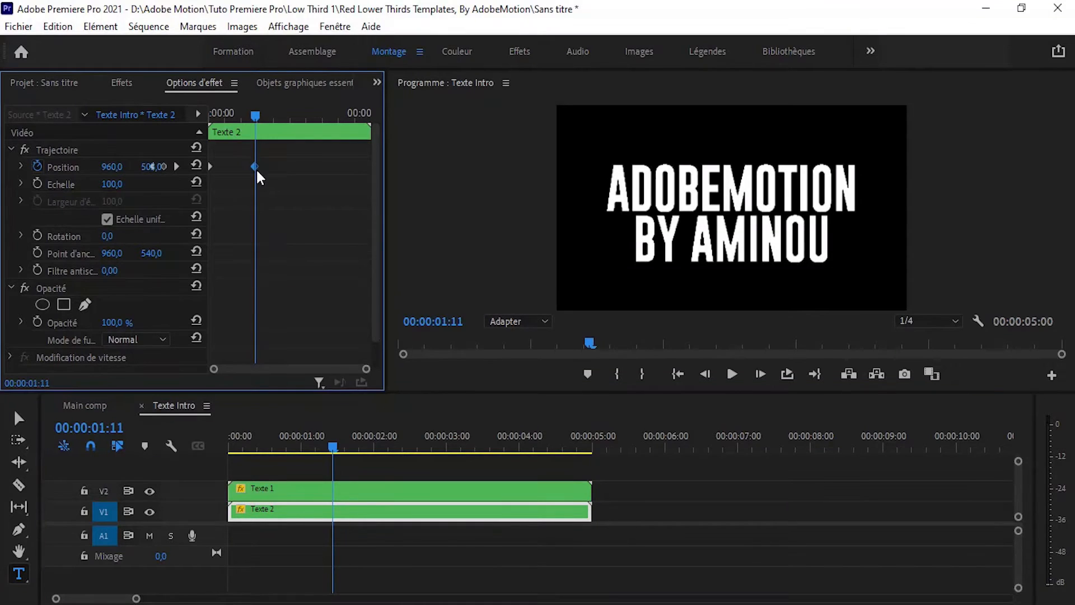
# Shape the Position speed graphs of Texte 2 and Texte 1 for a fast start and a long ease into the end keyframe.
pyautogui.click(21, 166)
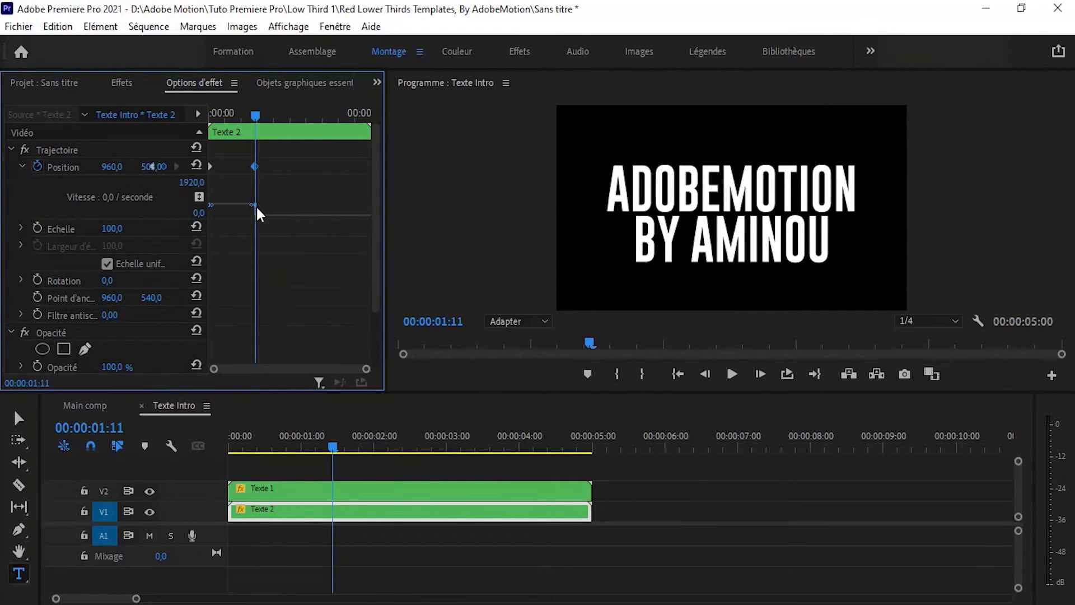
pyautogui.moveTo(250, 205); pyautogui.dragTo(215, 216)
pyautogui.click(270, 489)
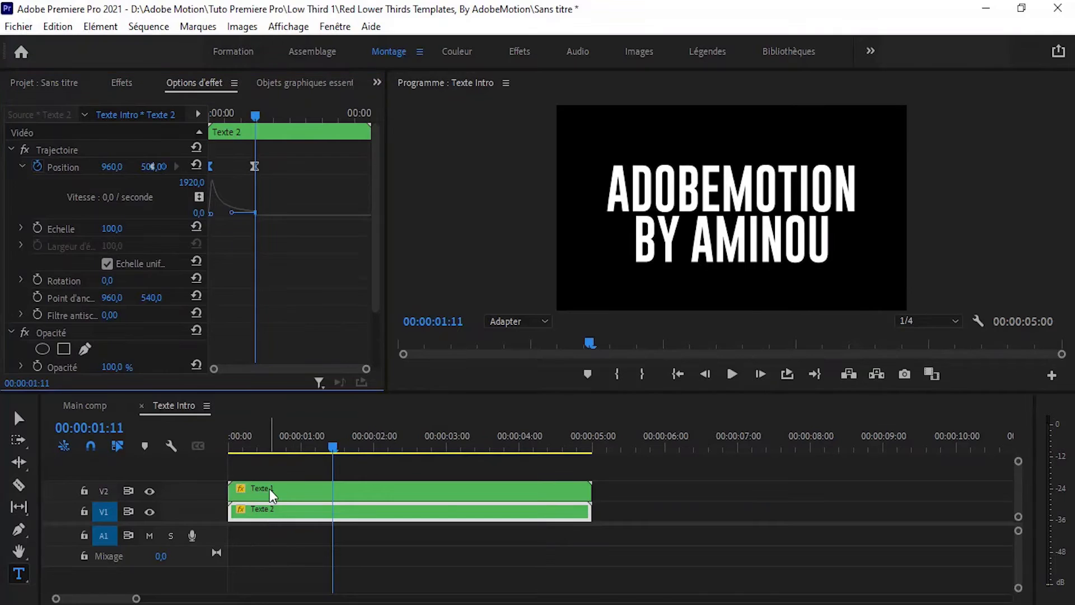
pyautogui.click(270, 489)
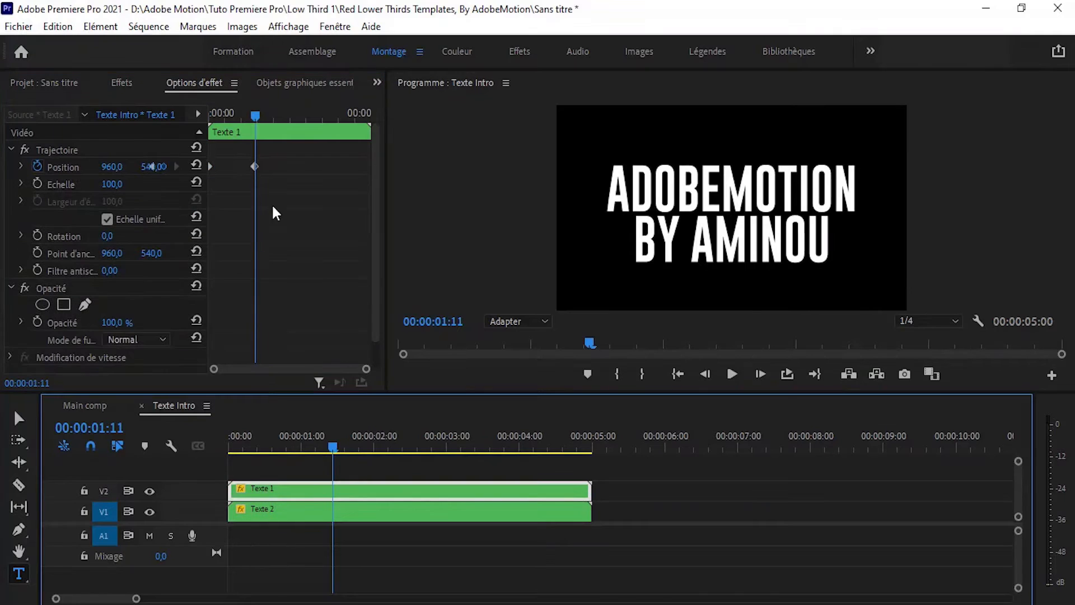
pyautogui.click(20, 165)
pyautogui.moveTo(253, 204); pyautogui.dragTo(213, 216)
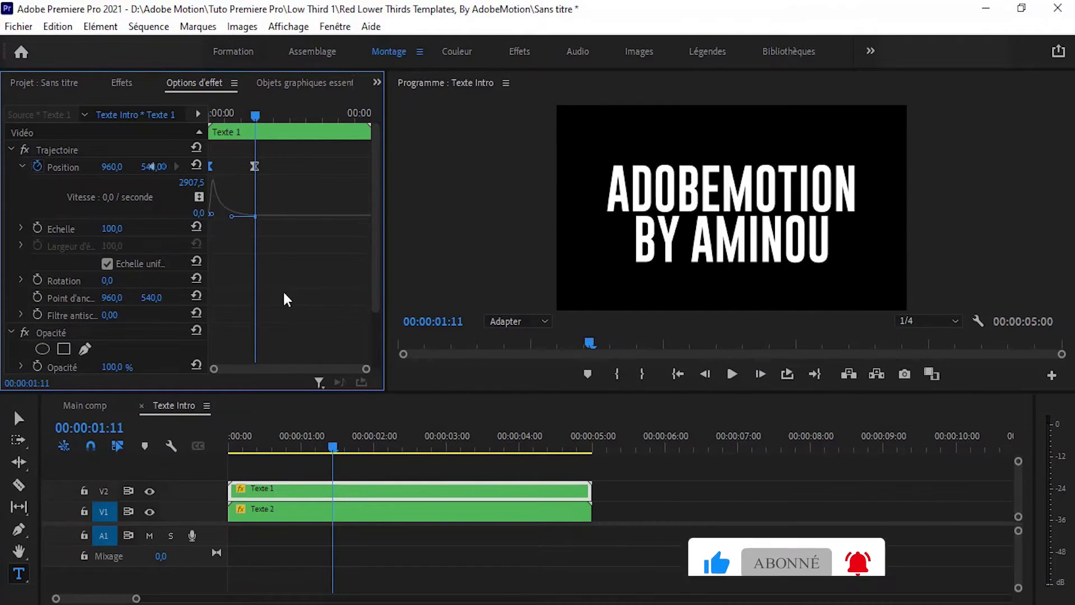
# Preview the text animation in the Texte Intro sequence and with the crop in Main comp.
pyautogui.click(222, 431)
pyautogui.press('space')
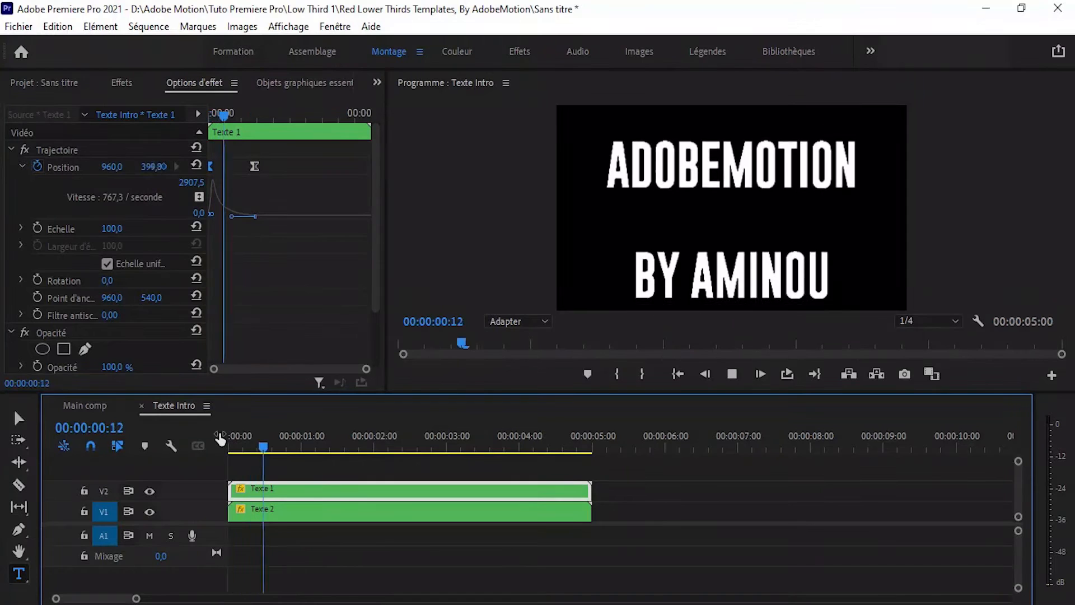
pyautogui.press('space')
pyautogui.click(85, 407)
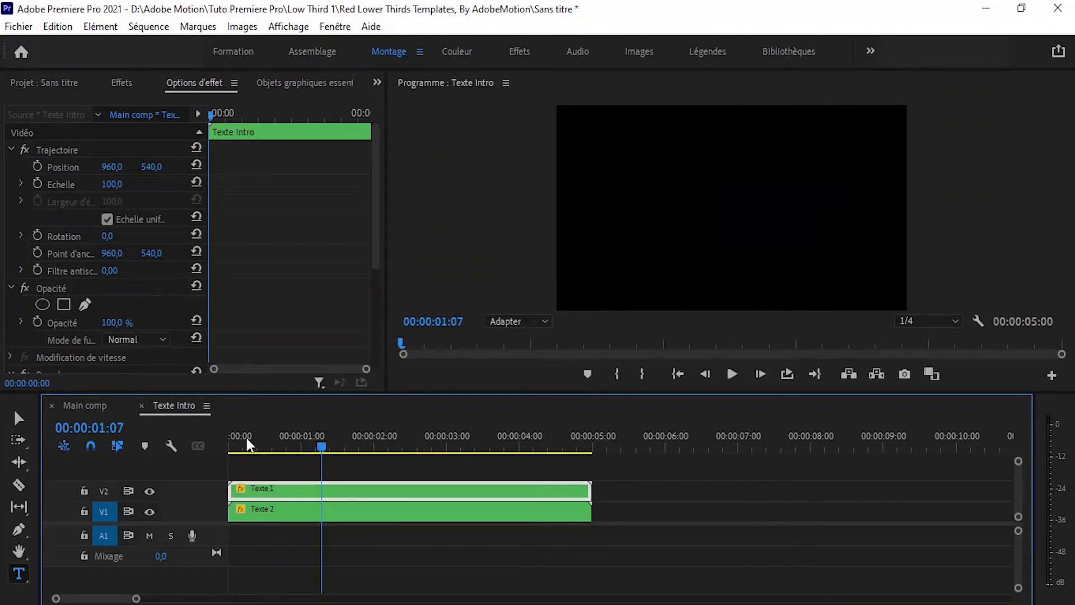
pyautogui.press('space')
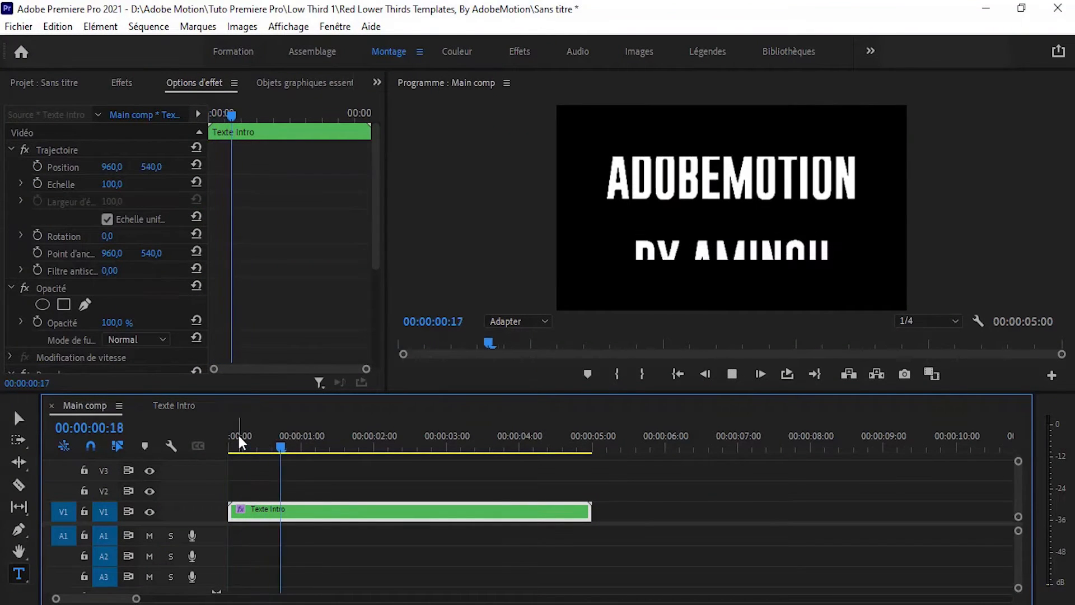
pyautogui.press('space')
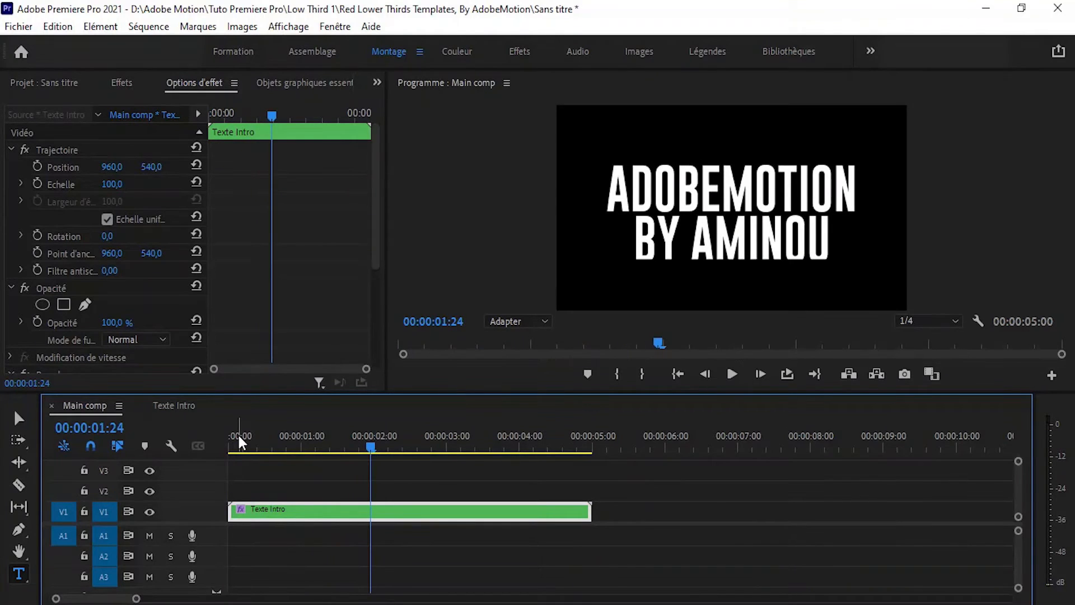
# Move the Texte Intro clip up to track V4 and place Leaks footage.mp4 on track V3 from the sequence start.
pyautogui.hotkey('shift', '1')
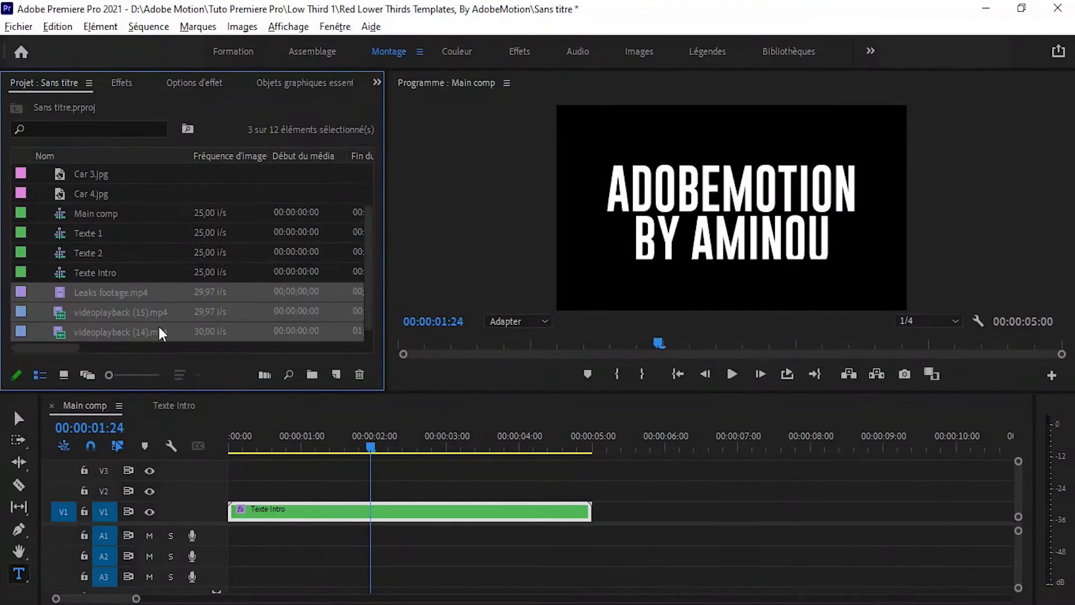
pyautogui.click(157, 328)
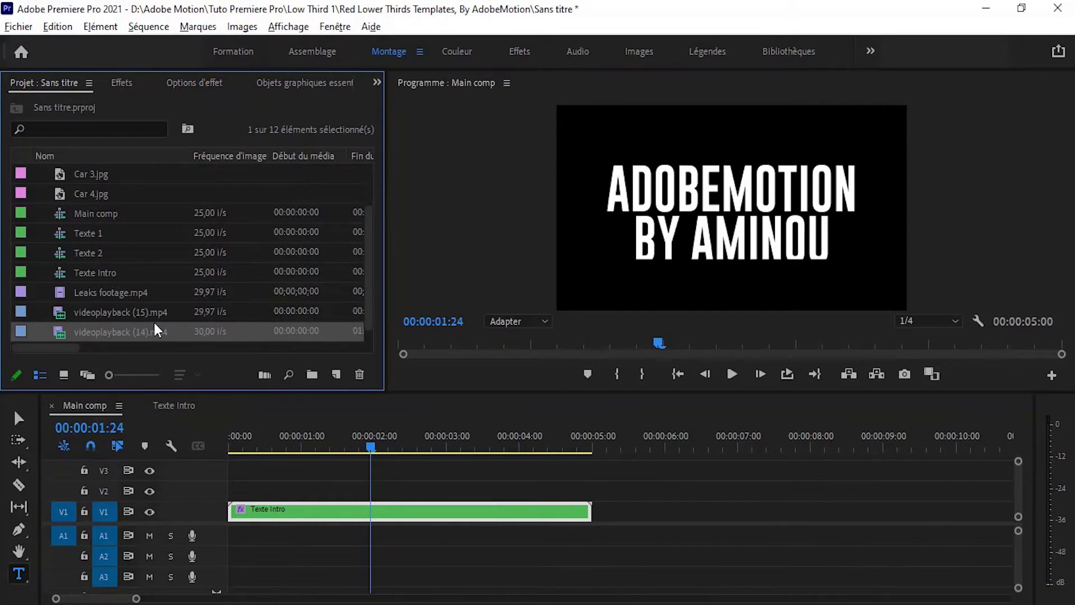
pyautogui.click(118, 293)
pyautogui.moveTo(342, 512); pyautogui.dragTo(336, 453)
pyautogui.moveTo(301, 513); pyautogui.dragTo(303, 477)
pyautogui.moveTo(305, 466); pyautogui.dragTo(266, 451)
pyautogui.moveTo(98, 290); pyautogui.dragTo(267, 472)
# Place videoplayback (14).mp4 on track V2 from the sequence start, unlink its audio and delete the audio clip.
pyautogui.click(84, 312)
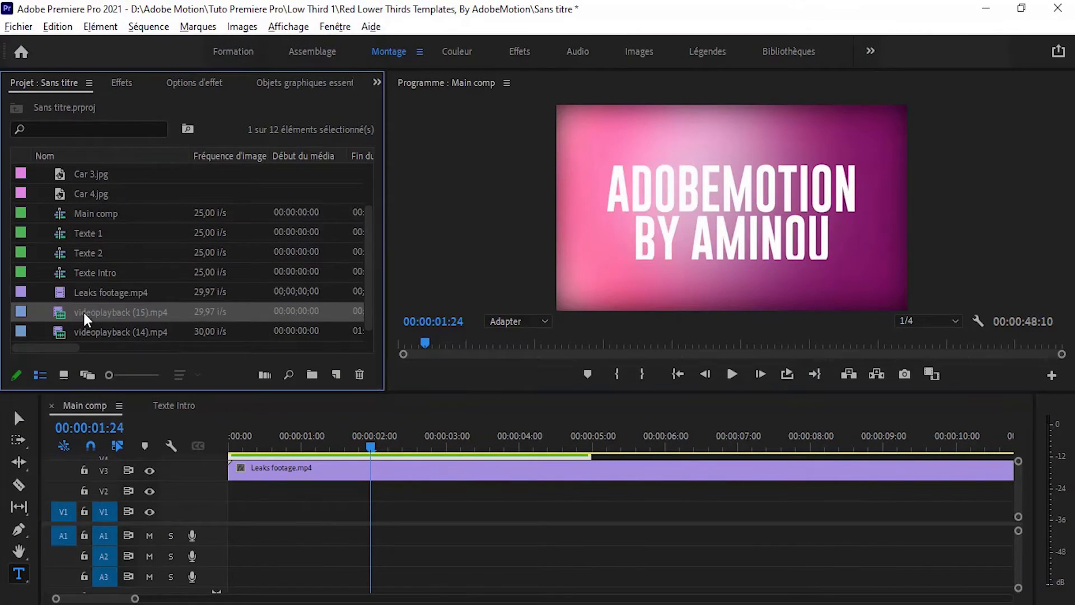
pyautogui.moveTo(108, 330); pyautogui.dragTo(264, 557)
pyautogui.rightClick(264, 555)
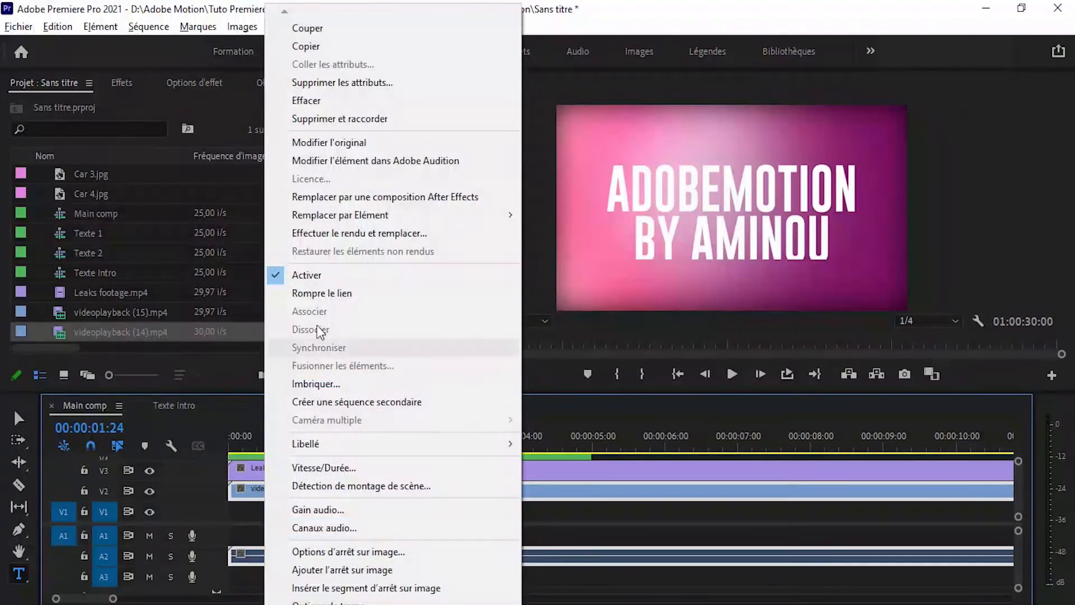
pyautogui.click(323, 294)
pyautogui.click(301, 554)
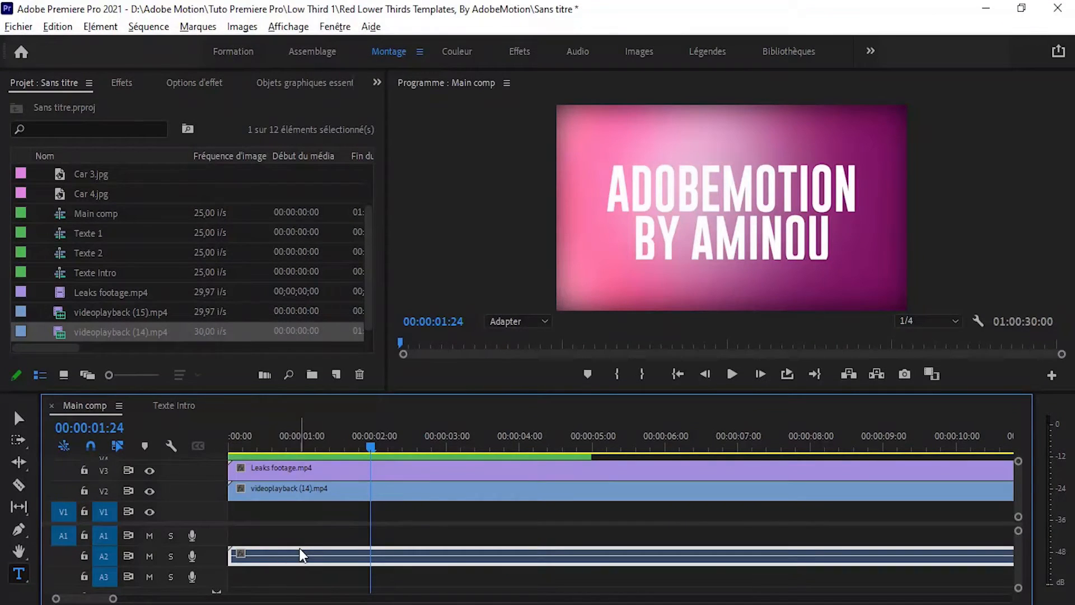
pyautogui.press('Delete')
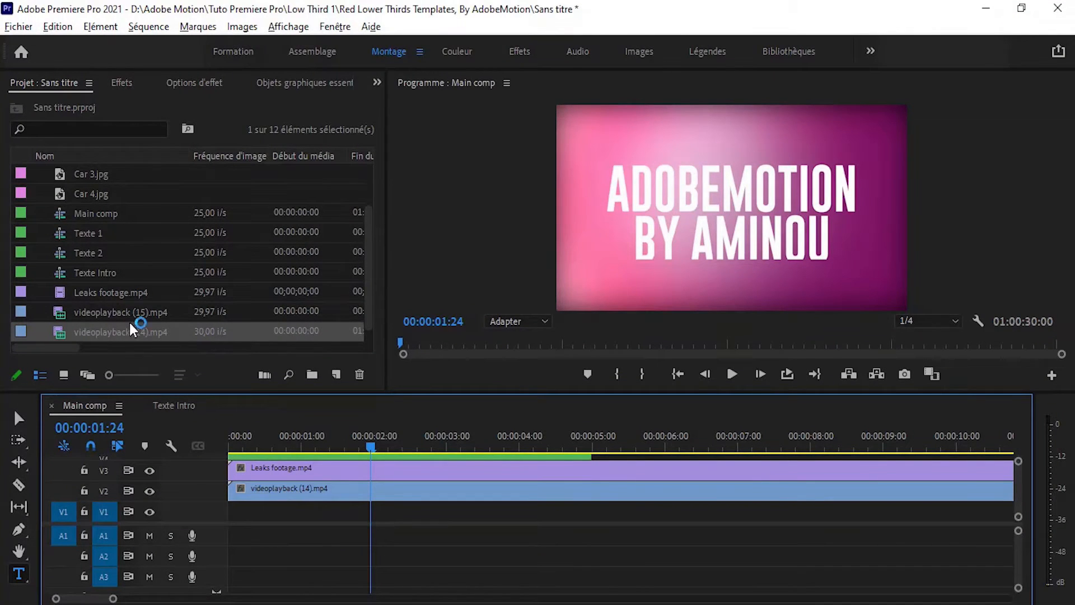
# Place videoplayback (15).mp4 on track V1 from the sequence start, unlink its audio and delete the audio clip.
pyautogui.moveTo(112, 312); pyautogui.dragTo(263, 548)
pyautogui.rightClick(262, 536)
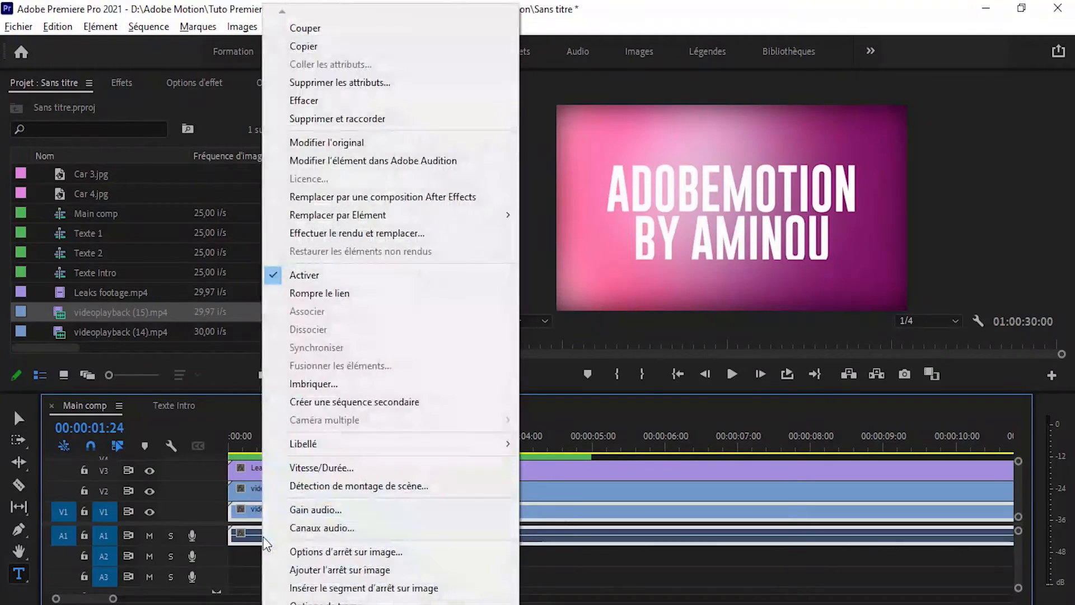
pyautogui.click(333, 294)
pyautogui.click(301, 531)
pyautogui.press('Delete')
# Set the blend mode of the videoplayback (14).mp4 clip to Densité linéaire - (Ajouter).
pyautogui.click(281, 488)
pyautogui.click(176, 84)
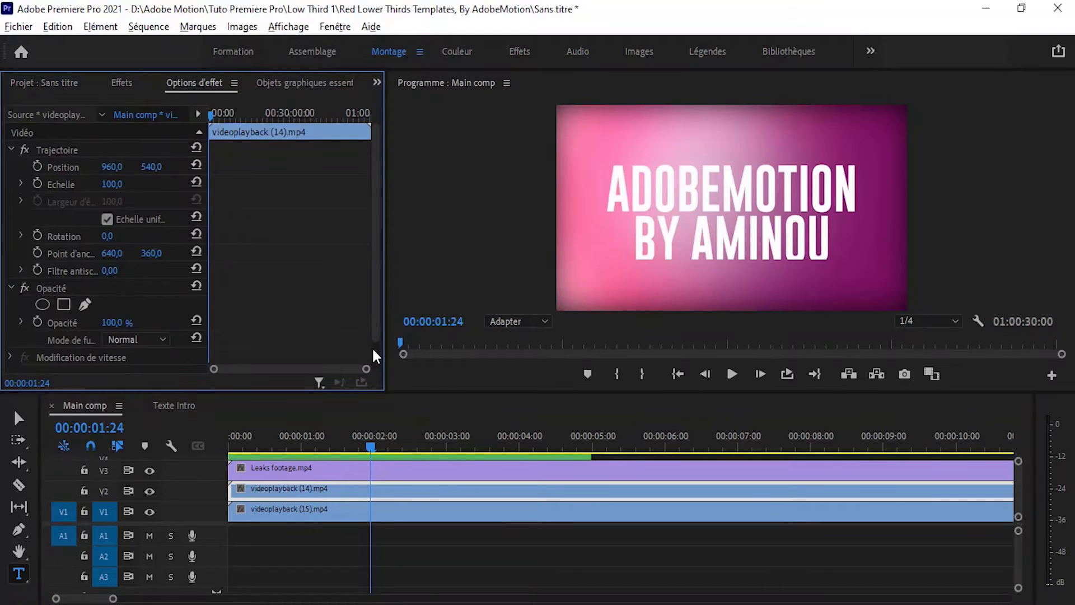
pyautogui.scroll(-1, 372, 347)
pyautogui.click(154, 311)
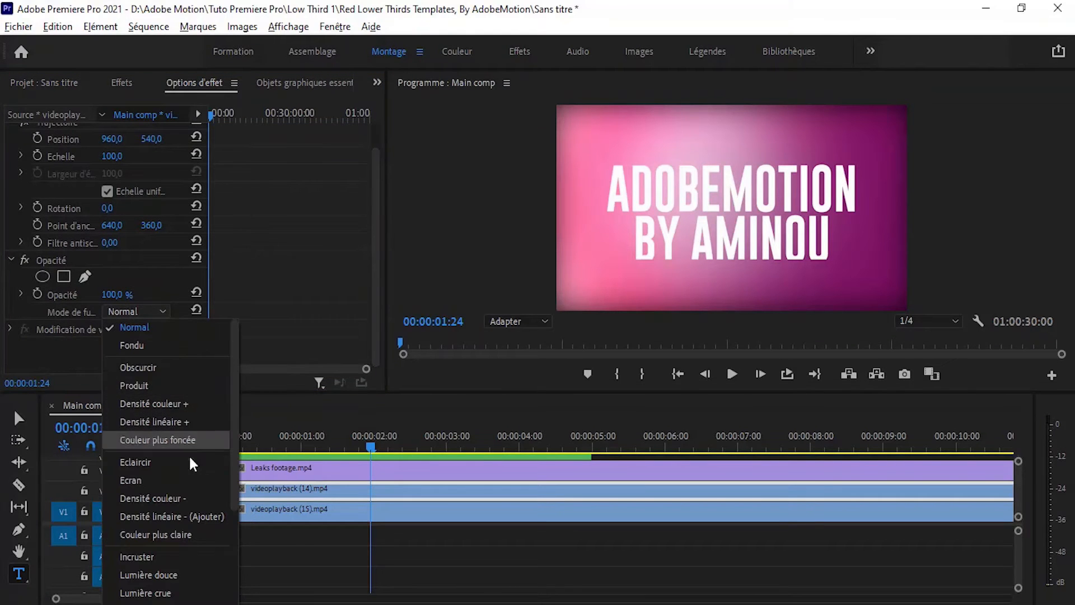
pyautogui.click(206, 515)
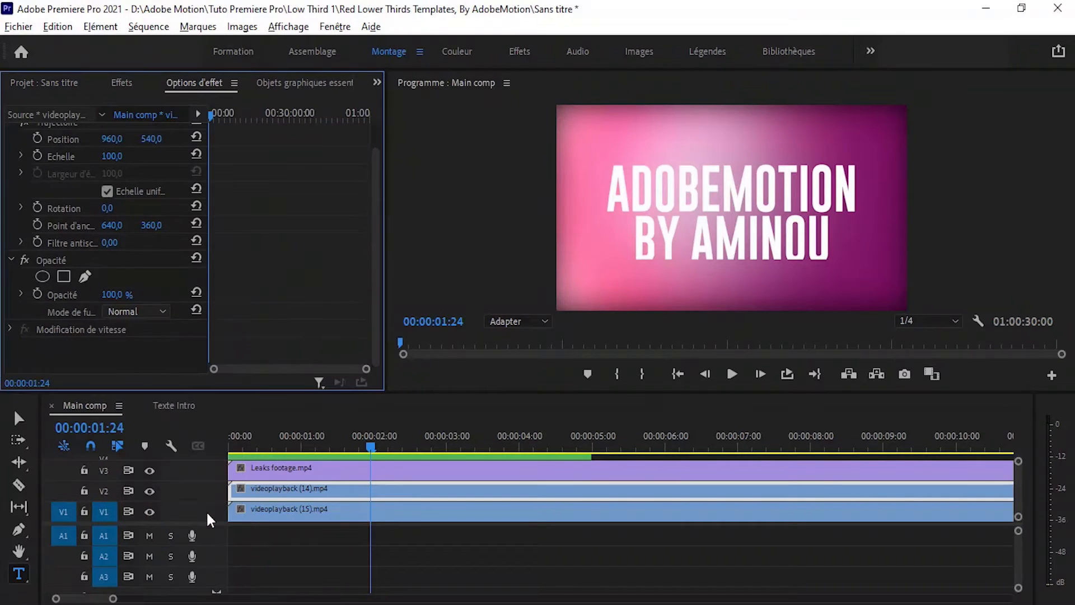
# Lower the opacity of the Leaks footage.mp4 clip to 32%.
pyautogui.click(291, 469)
pyautogui.click(109, 323)
pyautogui.write('44')
pyautogui.press('Return')
pyautogui.moveTo(110, 322); pyautogui.dragTo(103, 322)
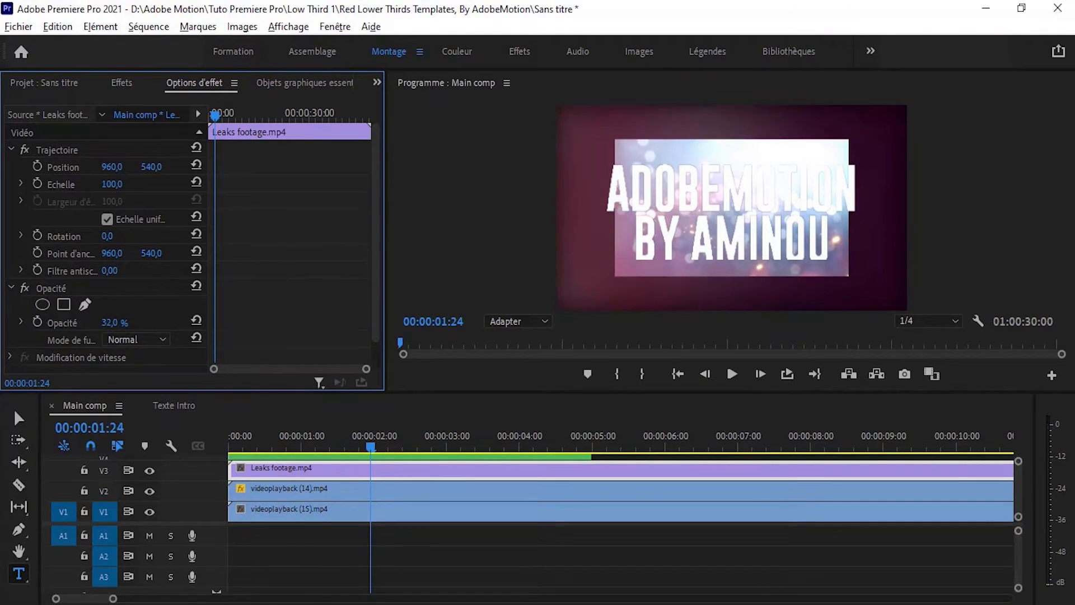
# Set the scale of videoplayback (14).mp4 to 177 and of videoplayback (15).mp4 to 165.
pyautogui.click(272, 489)
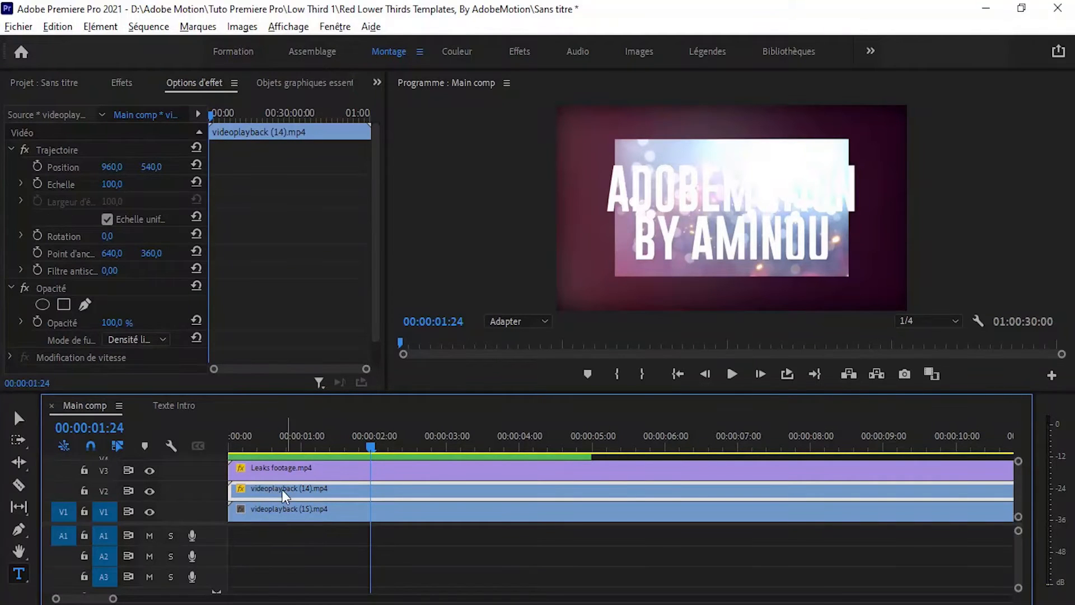
pyautogui.moveTo(109, 184); pyautogui.dragTo(152, 184)
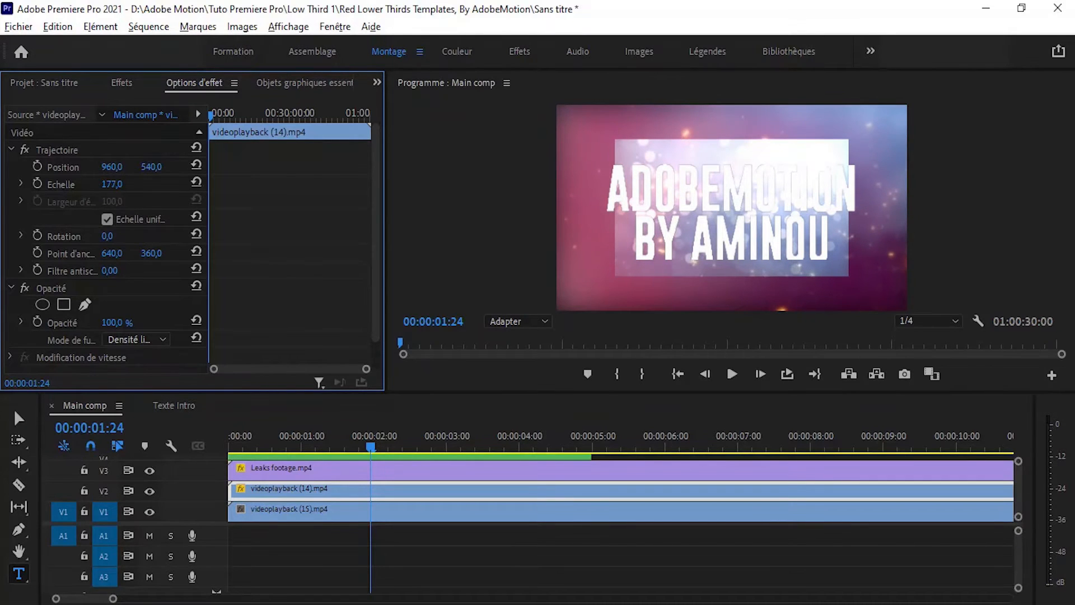
pyautogui.click(282, 510)
pyautogui.click(123, 185)
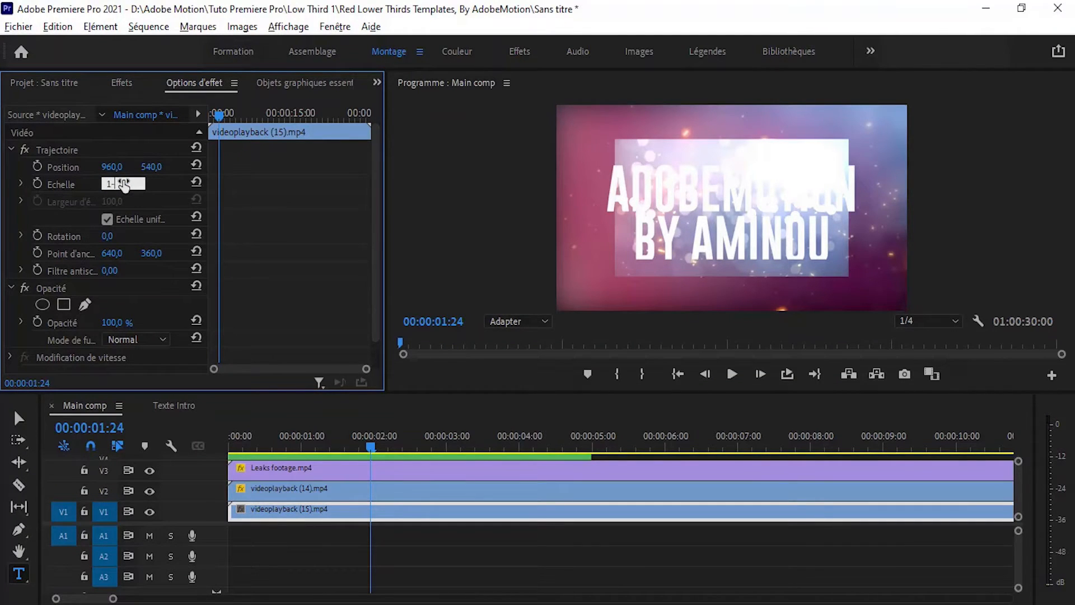
pyautogui.write('165')
pyautogui.press('Return')
# Move the Texte Intro clip up to track V5, keeping it at the sequence start.
pyautogui.click(238, 447)
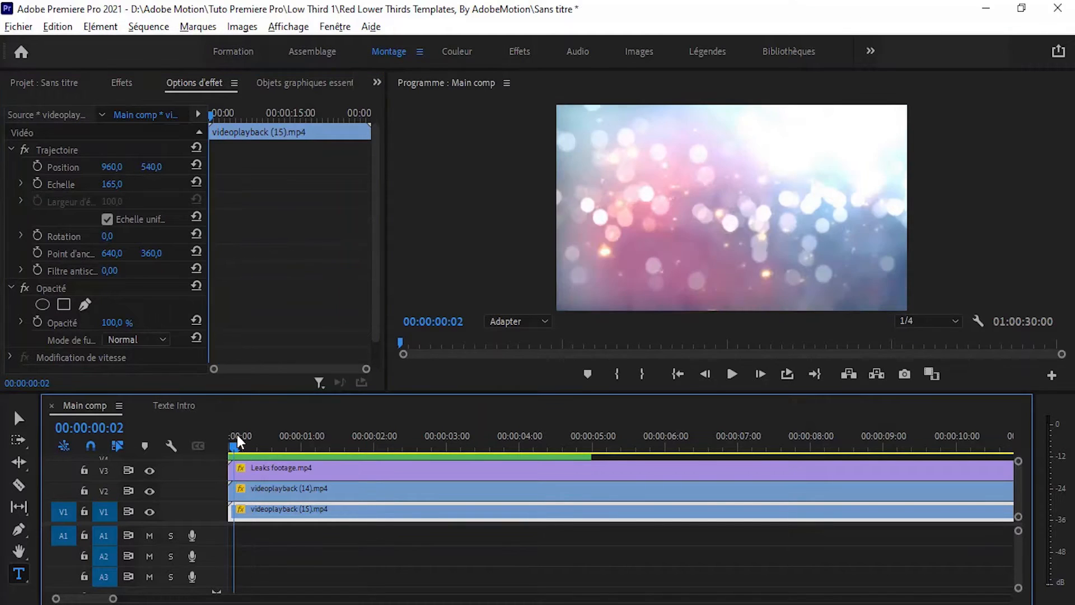
pyautogui.click(327, 456)
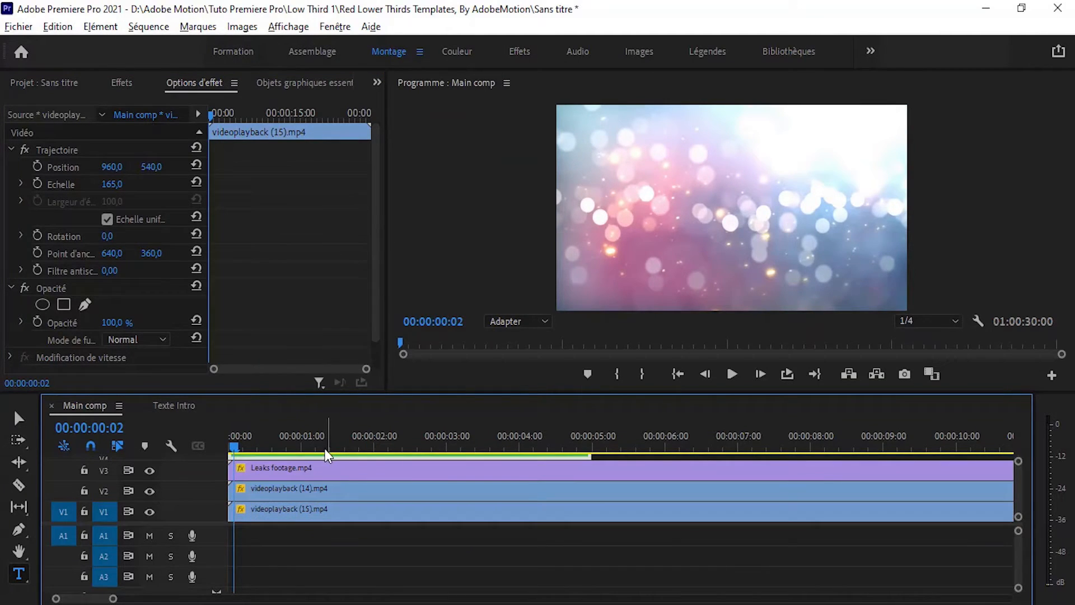
pyautogui.moveTo(218, 544); pyautogui.dragTo(218, 579)
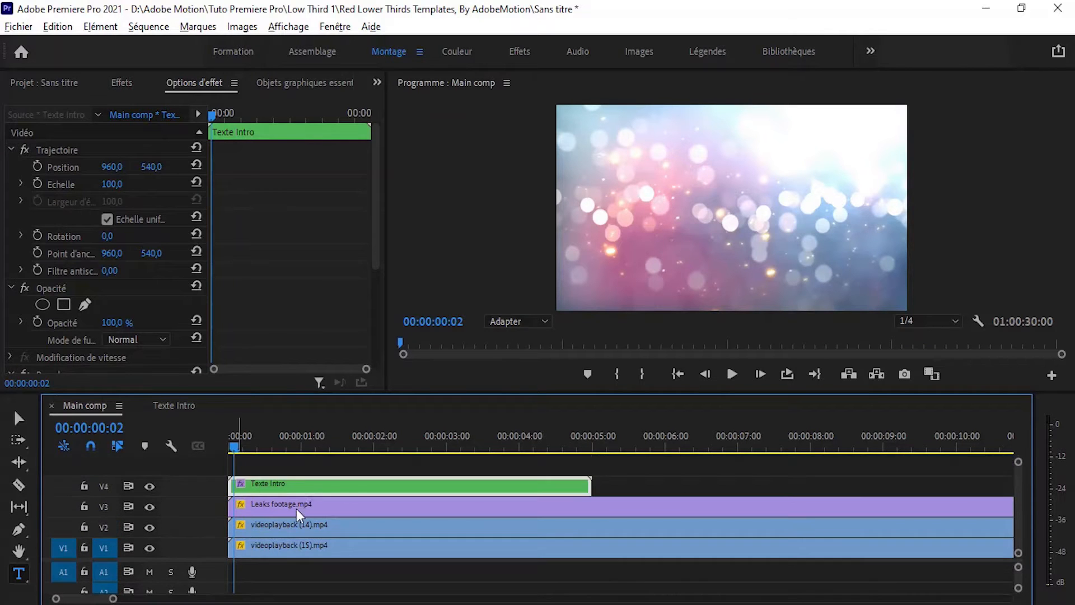
pyautogui.moveTo(300, 486); pyautogui.dragTo(283, 466)
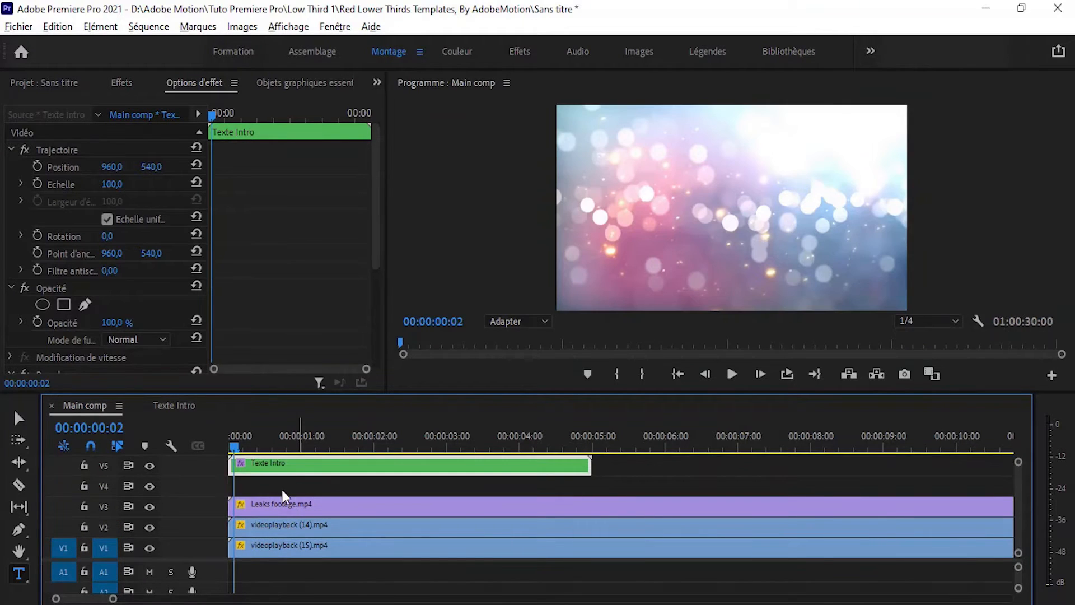
# Save the project and create a dark grey 1D1D1D color matte named Cache couleur.
pyautogui.click(30, 87)
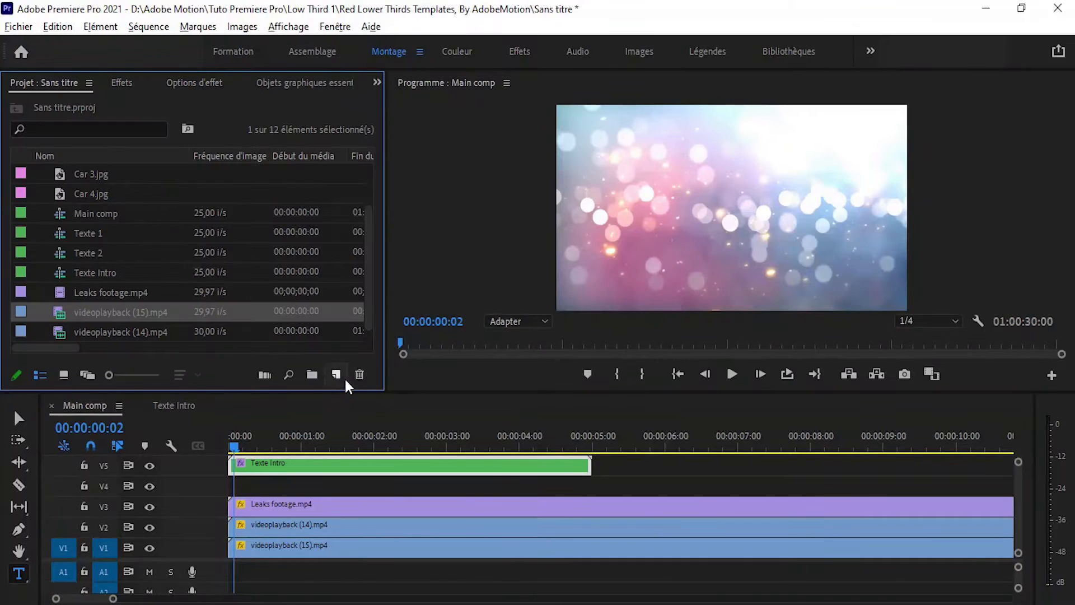
pyautogui.hotkey('ctrl', 's')
pyautogui.click(342, 373)
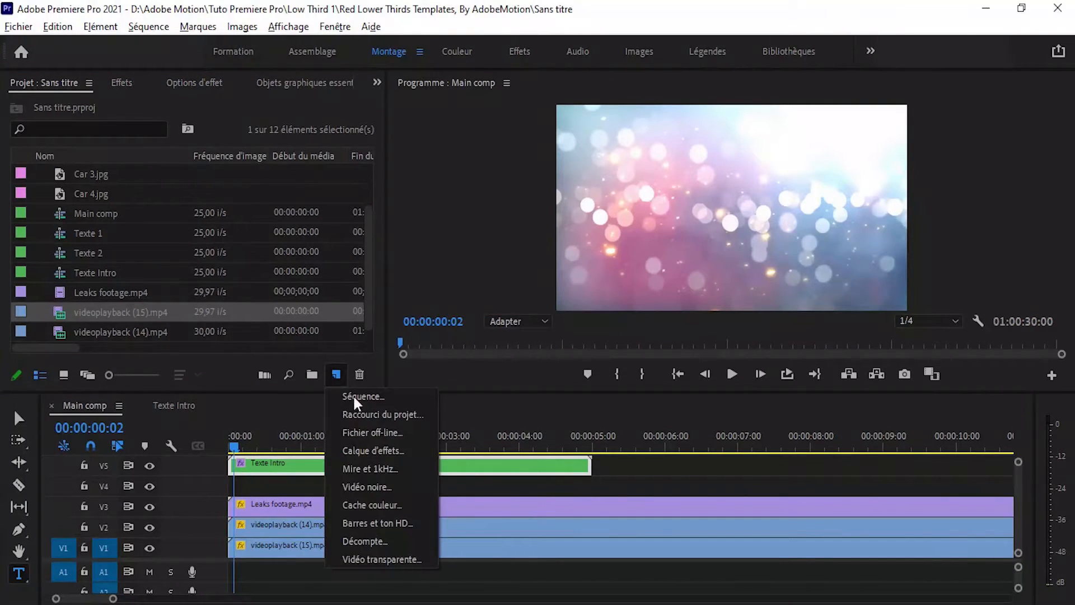
pyautogui.click(394, 505)
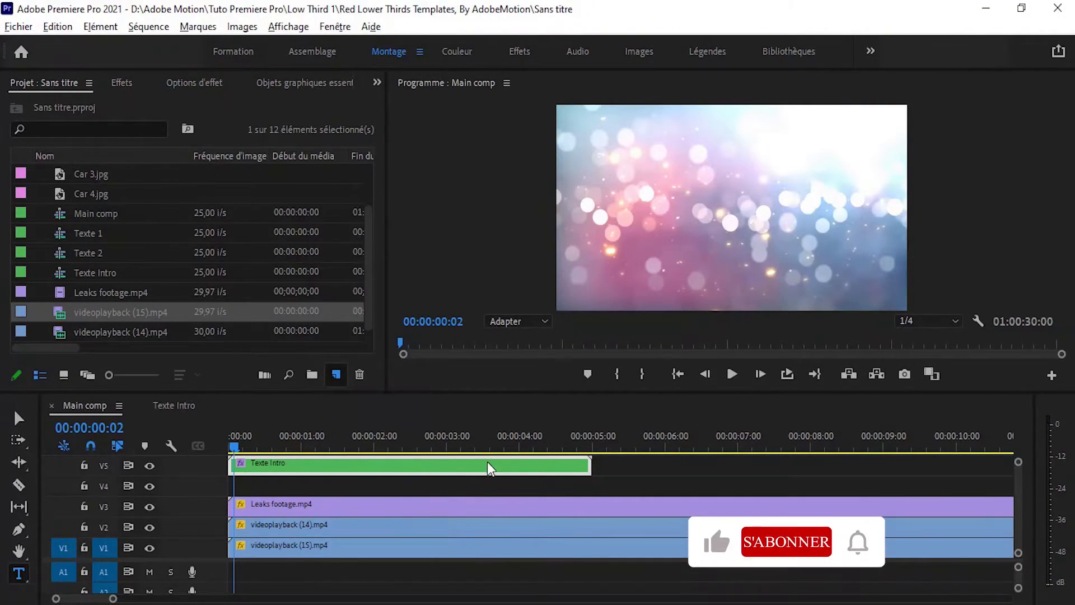
pyautogui.click(572, 381)
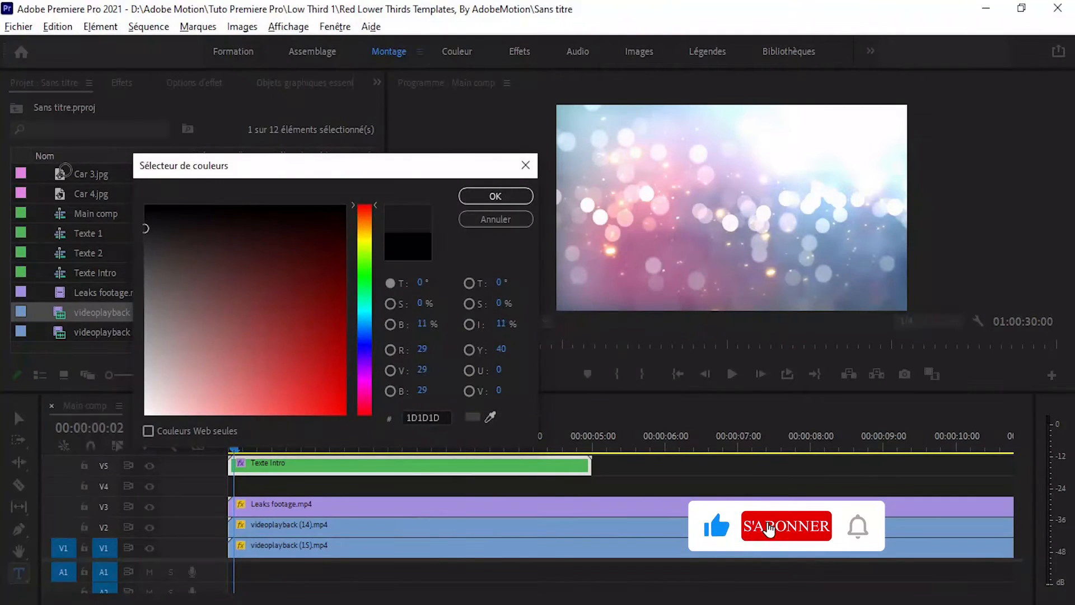
pyautogui.click(491, 195)
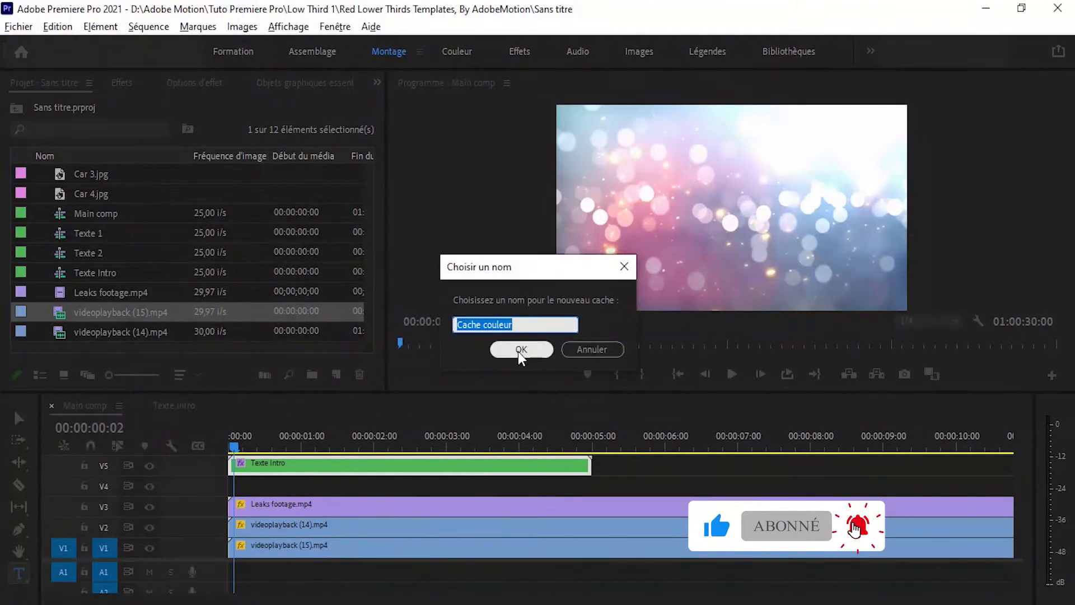
pyautogui.click(516, 351)
# Place Cache couleur on track V4 from the sequence start and lower its opacity to 72%.
pyautogui.moveTo(100, 183); pyautogui.dragTo(233, 485)
pyautogui.click(504, 486)
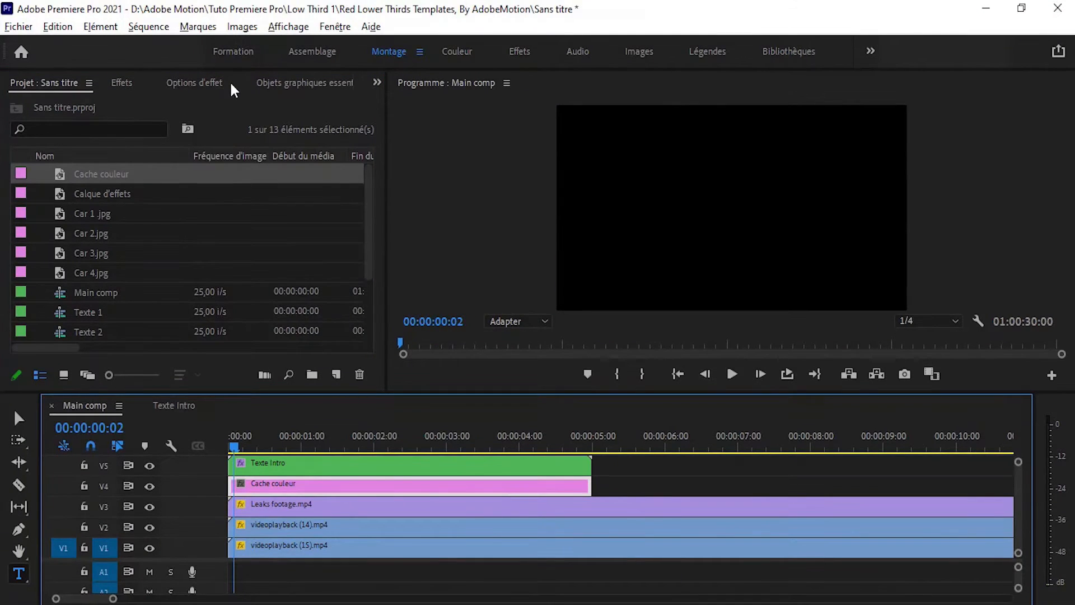
pyautogui.click(195, 82)
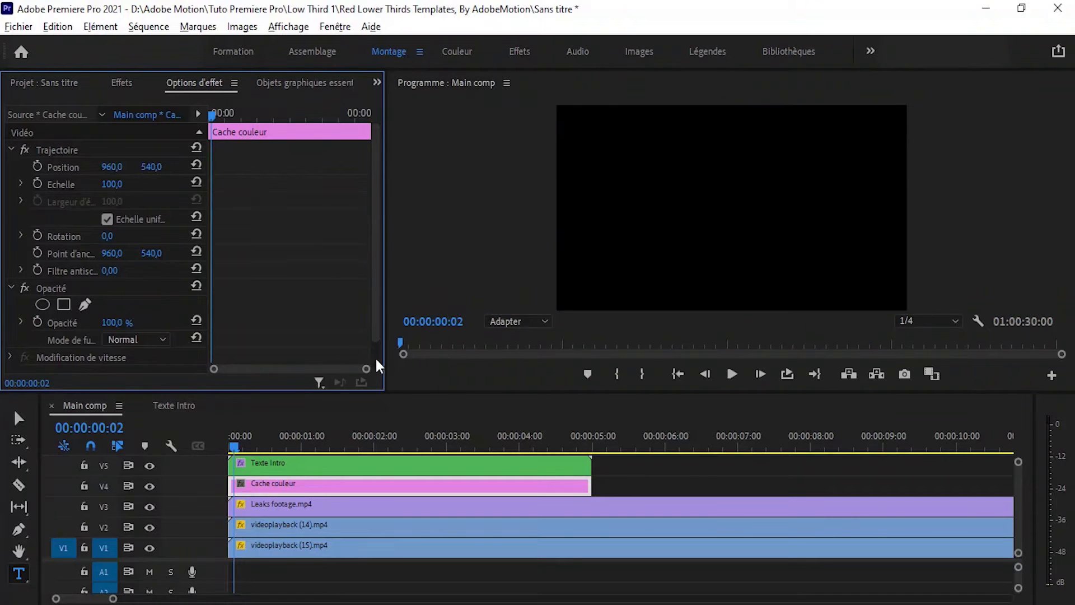
pyautogui.moveTo(119, 323)
pyautogui.mouseDown()
pyautogui.moveTo(59, 323)
pyautogui.moveTo(104, 323)
pyautogui.mouseUp()
# Set the Cache couleur clip's opacity to 89% and play the sequence from the start to check the title.
pyautogui.click(313, 434)
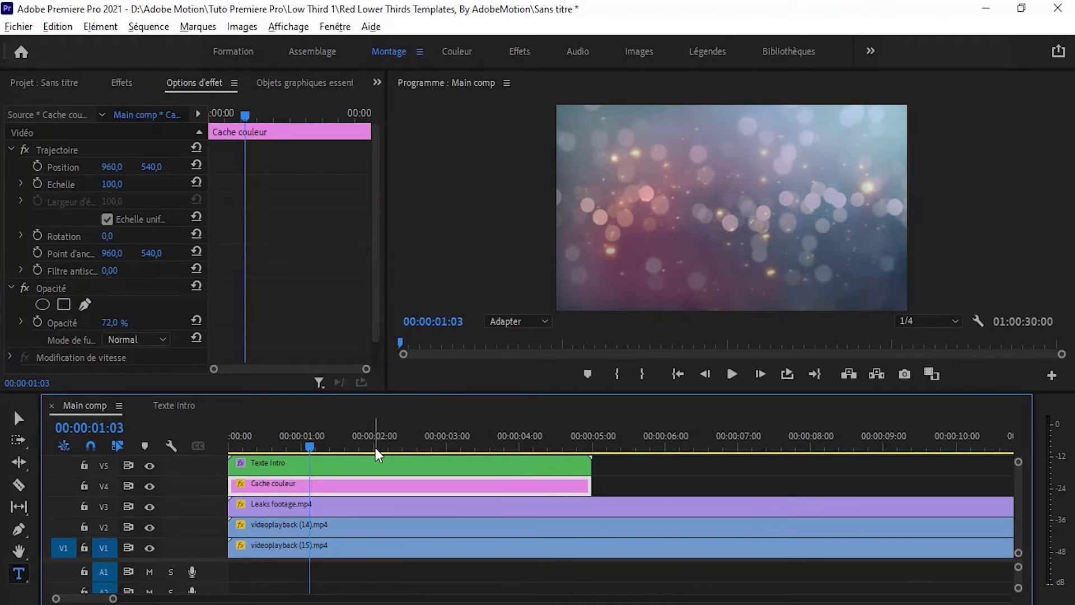
pyautogui.click(404, 438)
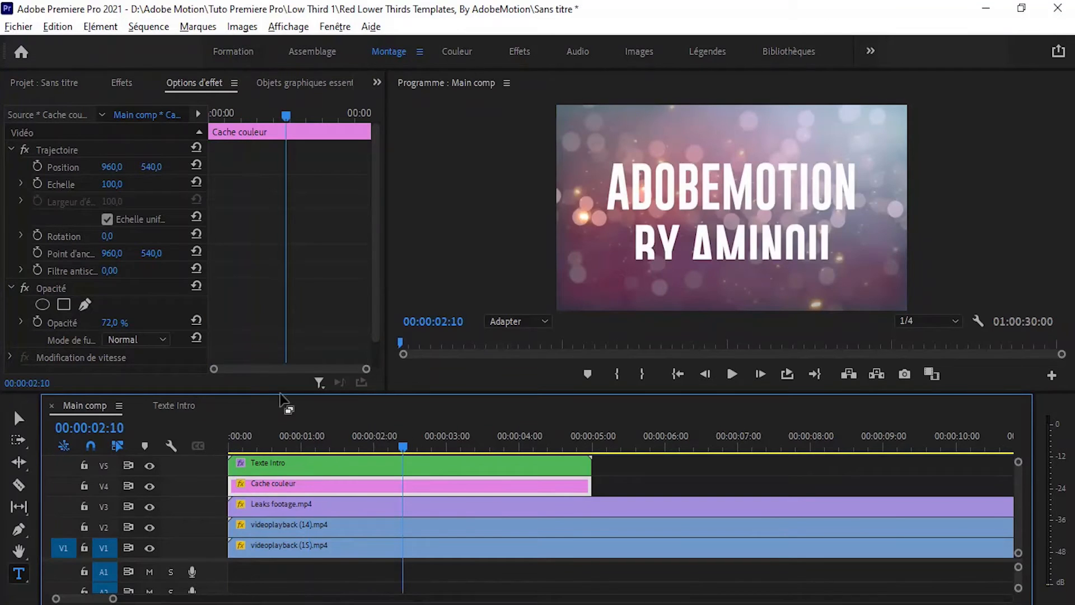
pyautogui.click(111, 324)
pyautogui.moveTo(111, 324)
pyautogui.mouseDown()
pyautogui.moveTo(132, 320)
pyautogui.moveTo(115, 322)
pyautogui.mouseUp()
pyautogui.click(244, 446)
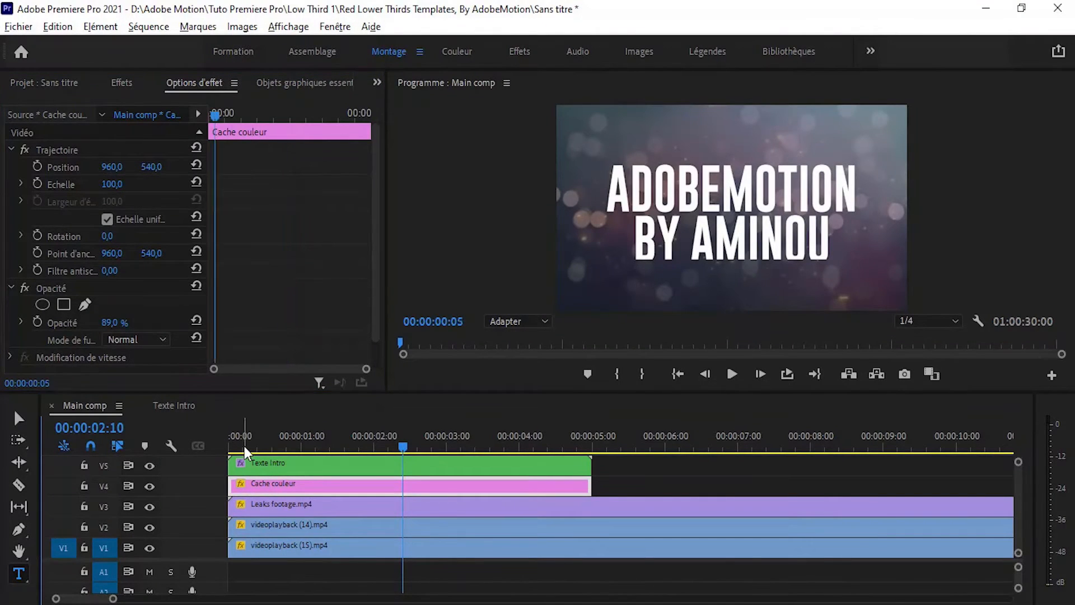
pyautogui.moveTo(245, 446); pyautogui.dragTo(216, 447)
pyautogui.press('space')
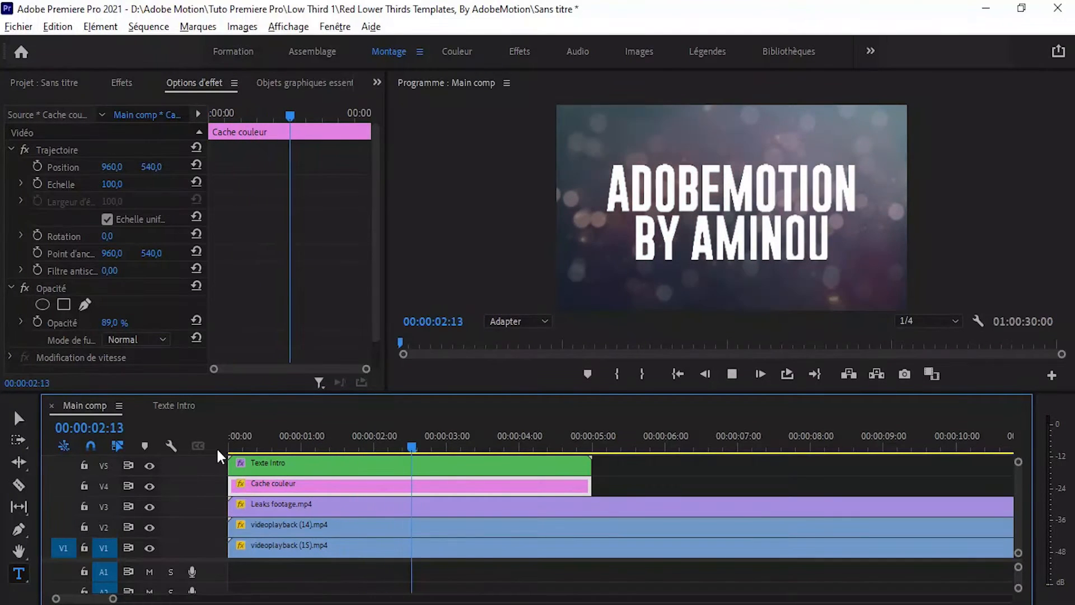
# Nest all five clips of the Main comp sequence into one sequence named Intro.
pyautogui.moveTo(251, 574); pyautogui.dragTo(301, 464)
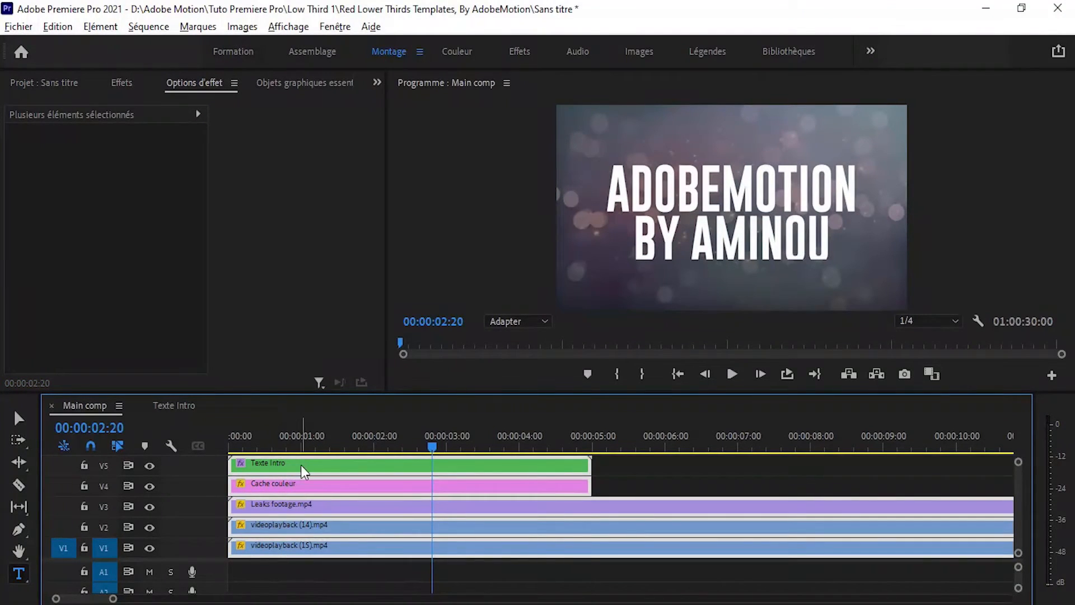
pyautogui.rightClick(301, 465)
pyautogui.click(357, 407)
pyautogui.write('Intro')
pyautogui.press('Return')
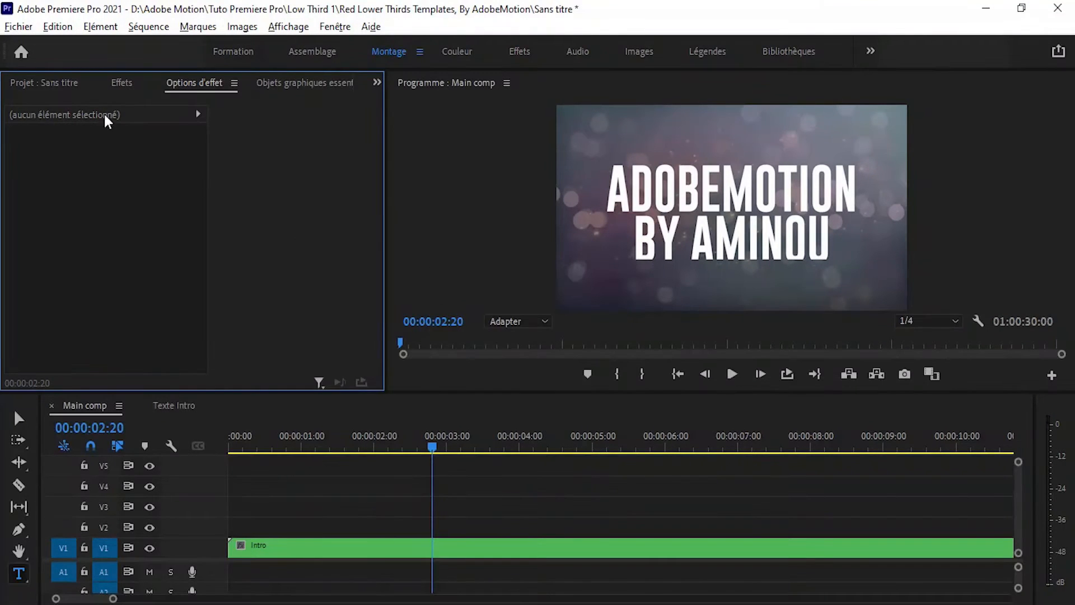
# Place Car 1 .jpg on track V2 above the Intro clip, starting at 00:00:02:20.
pyautogui.click(69, 84)
pyautogui.click(101, 215)
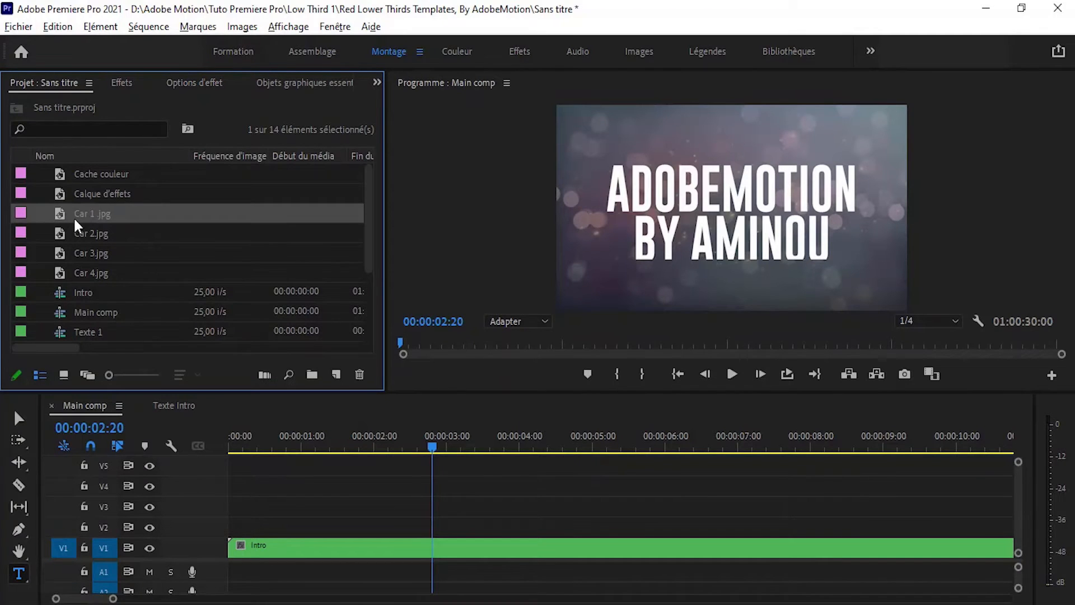
pyautogui.moveTo(327, 441); pyautogui.dragTo(428, 444)
# Nest the Car 1 .jpg clip into a sequence named Image PlaceHolder 1.
pyautogui.rightClick(506, 527)
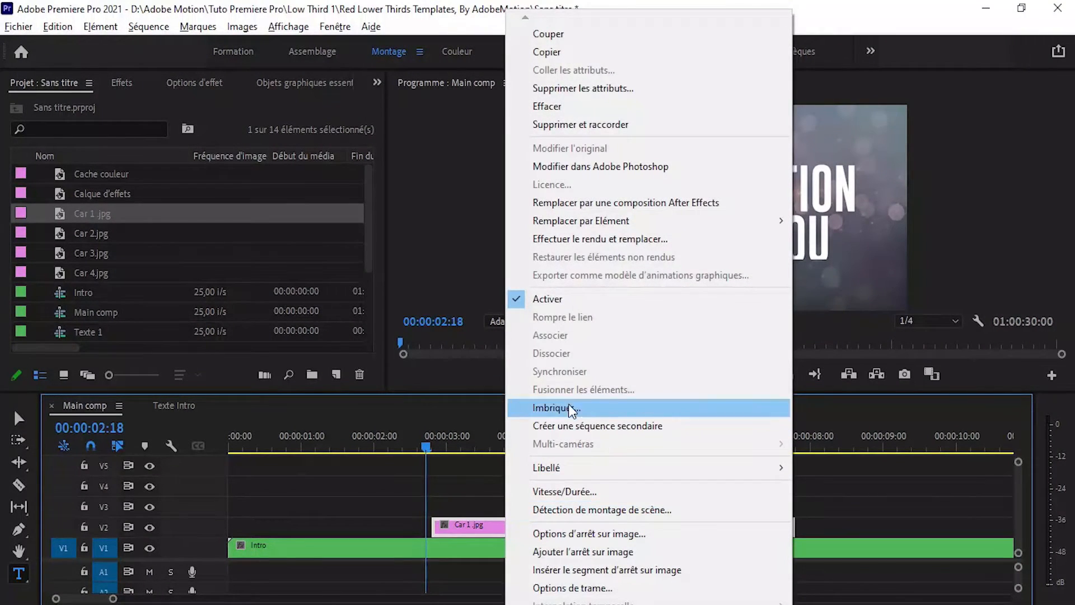
pyautogui.click(567, 405)
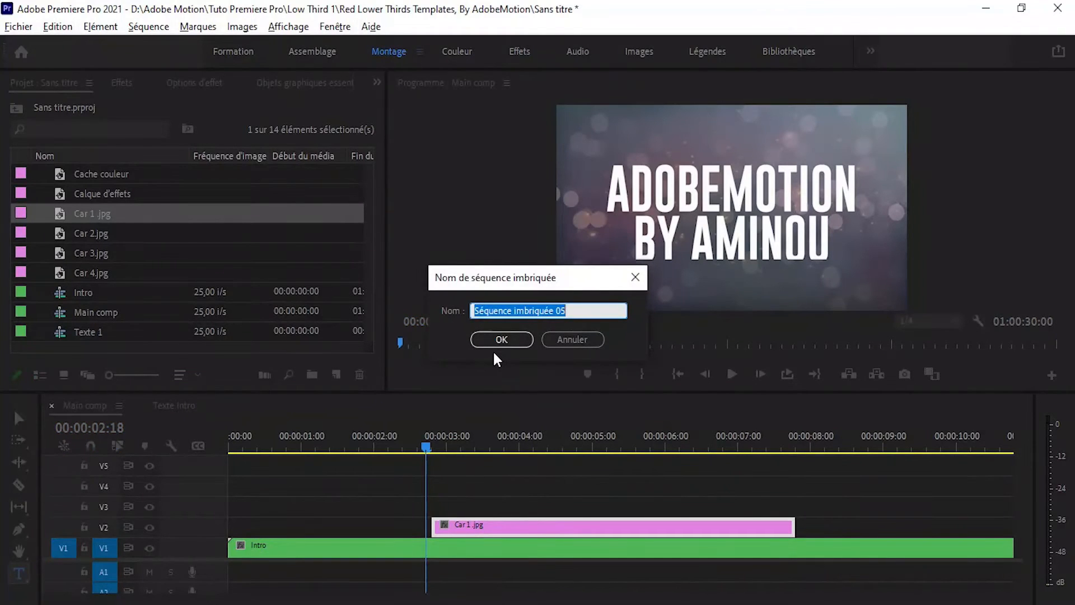
pyautogui.write('Image Pla')
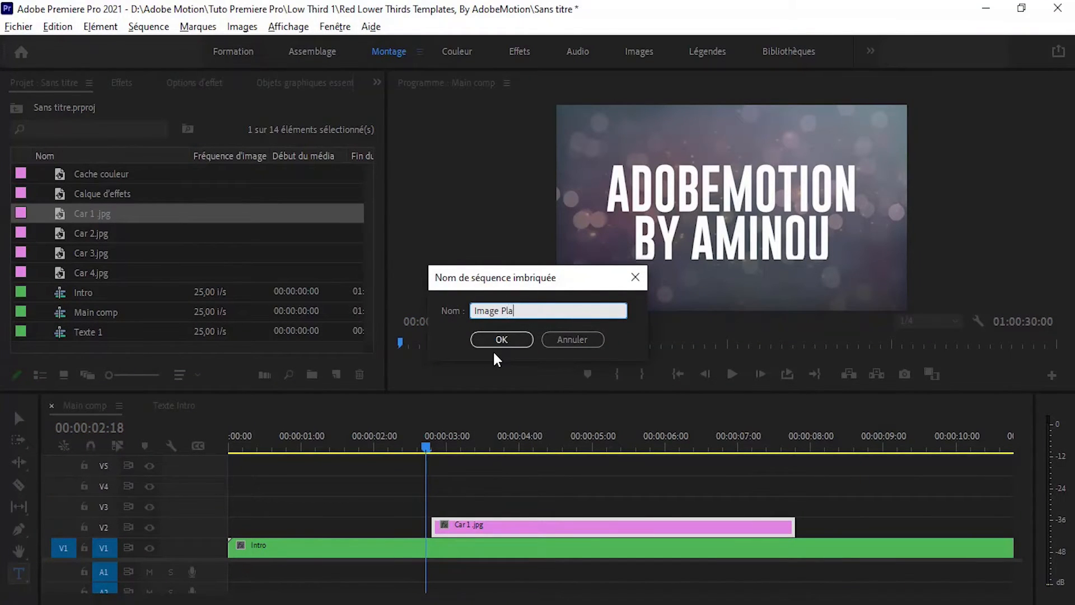
pyautogui.write('cho')
pyautogui.press('BackSpace')
pyautogui.press('BackSpace')
pyautogui.write('eHolder 1')
pyautogui.click(521, 342)
# Place the Calque d'effets adjustment layer on track V3, aligned with the start of Image PlaceHolder 1.
pyautogui.click(488, 526)
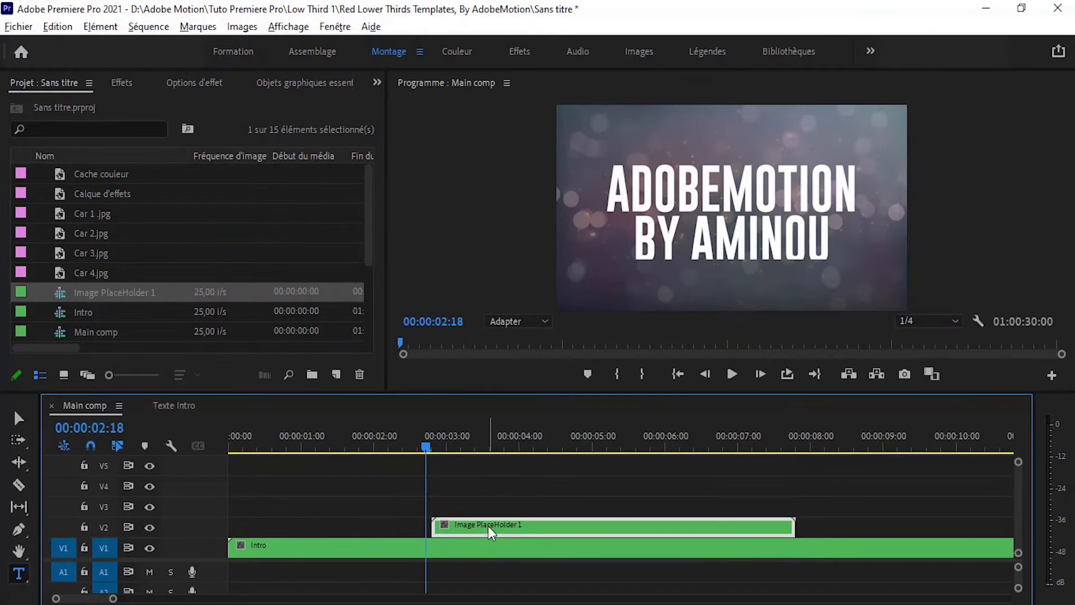
pyautogui.click(493, 429)
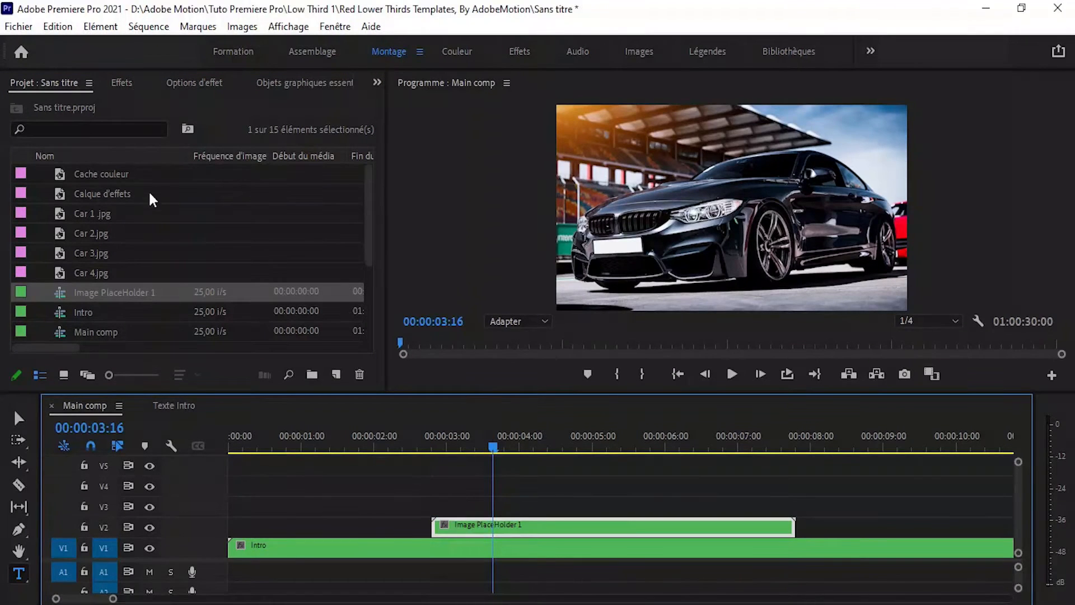
pyautogui.moveTo(103, 193); pyautogui.dragTo(435, 507)
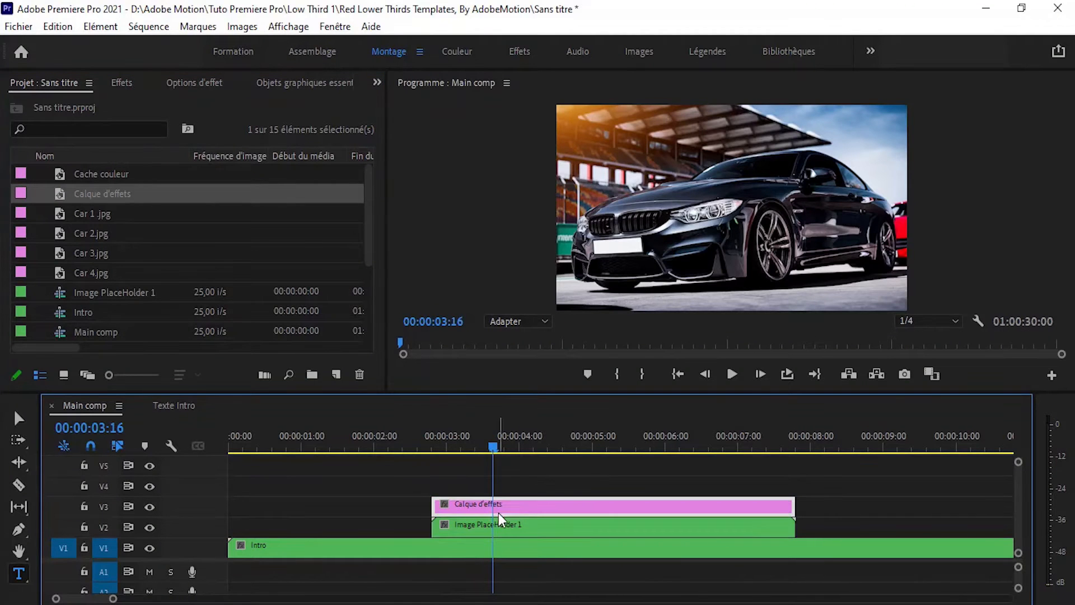
# Find the Volet linéaire video effect and apply it to the Calque d'effets clip.
pyautogui.click(193, 85)
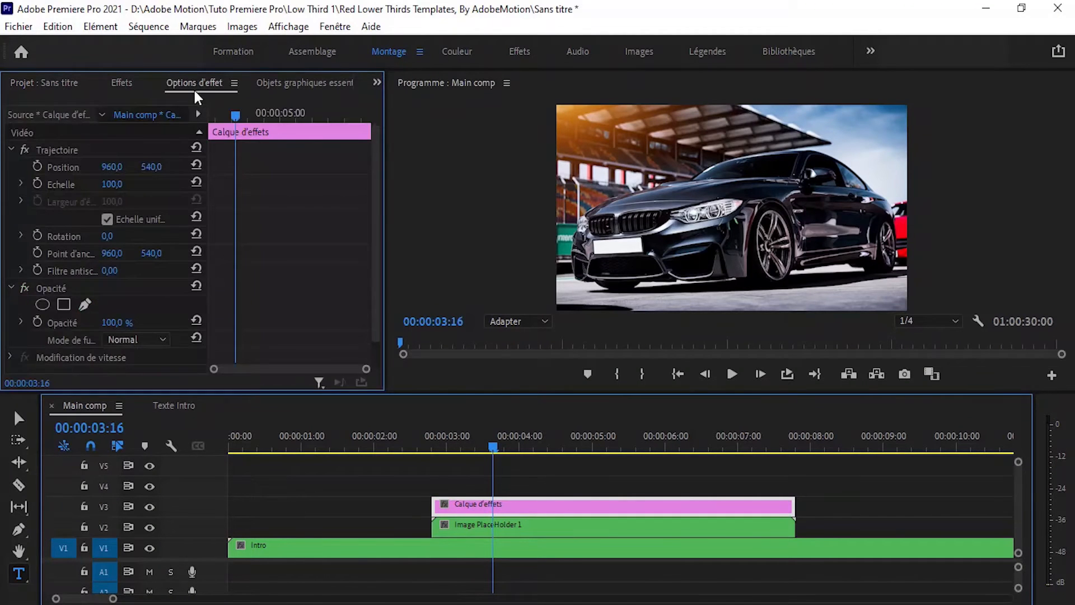
pyautogui.click(121, 83)
pyautogui.doubleClick(125, 105)
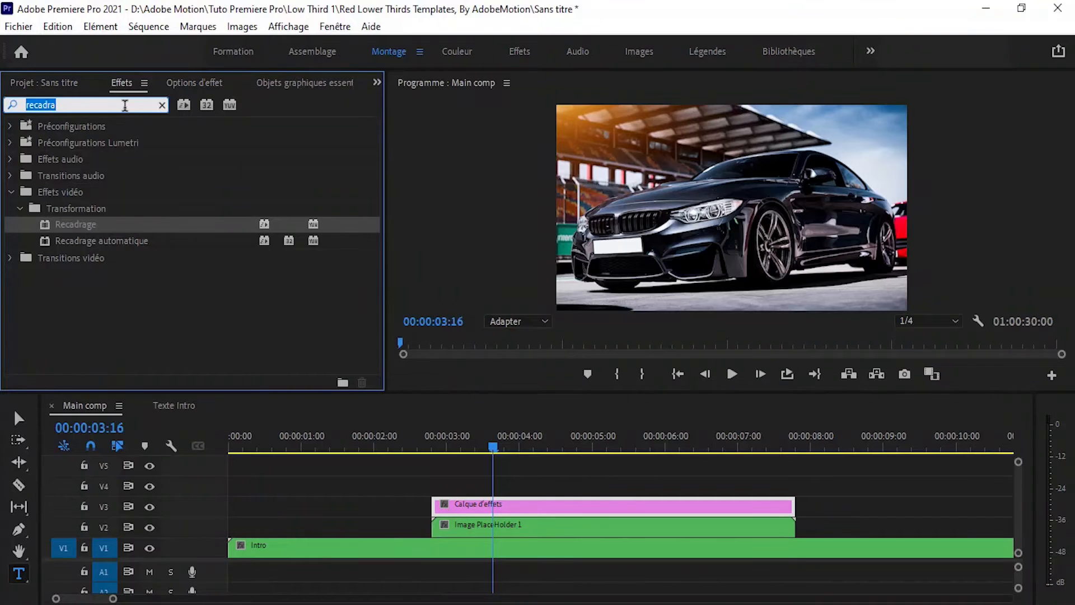
pyautogui.write('VOLet')
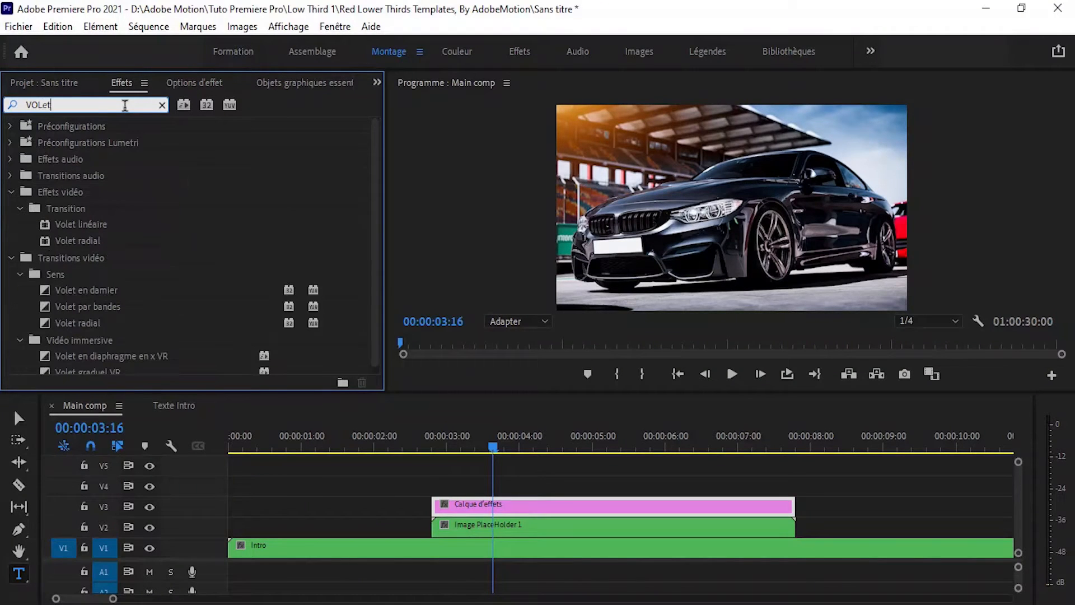
pyautogui.write(' li')
pyautogui.moveTo(66, 223); pyautogui.dragTo(469, 506)
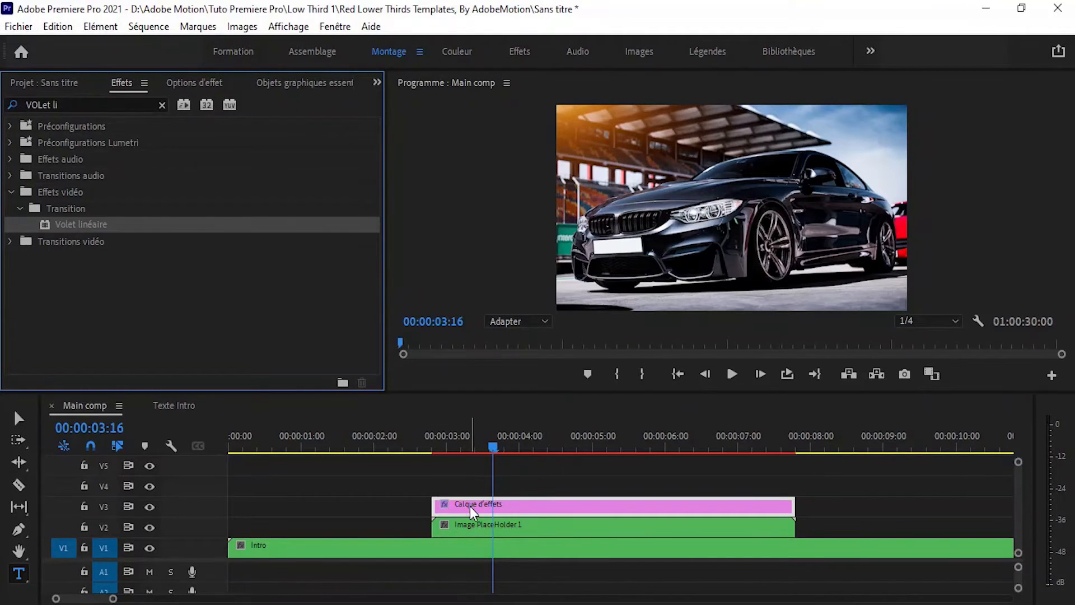
# Set the Volet linéaire effect on Calque d'effets to a transition completion of 100% and an angle of 136°.
pyautogui.click(213, 83)
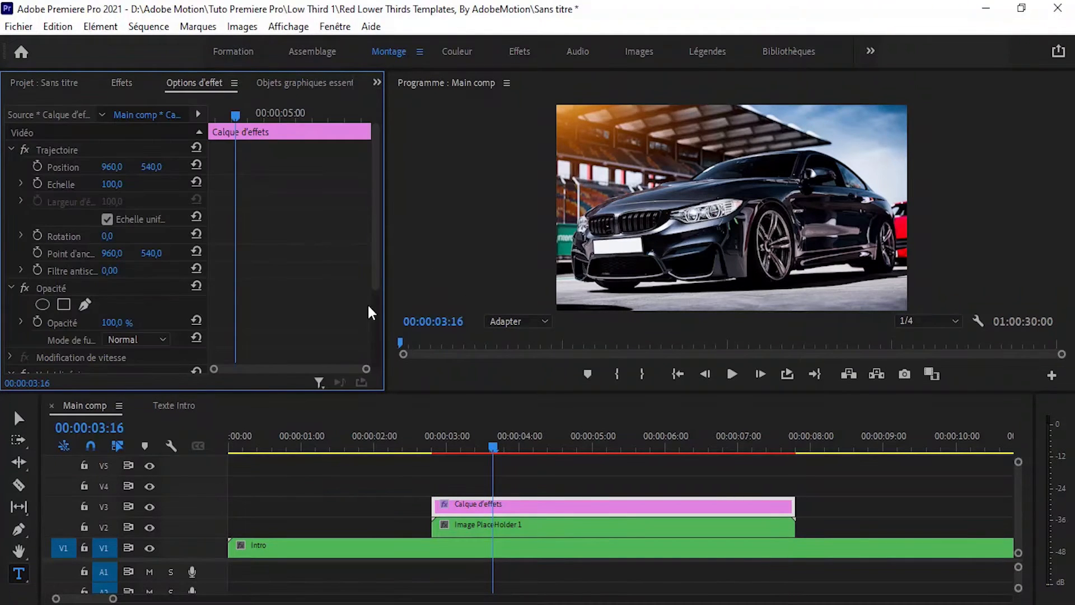
pyautogui.scroll(-3, 368, 307)
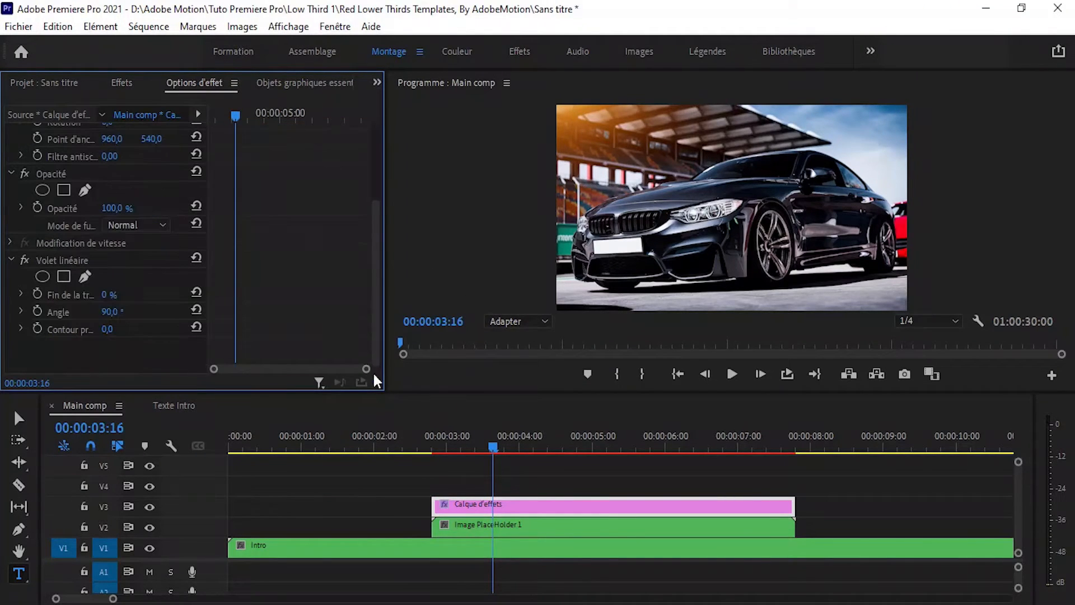
pyautogui.moveTo(104, 295)
pyautogui.mouseDown()
pyautogui.moveTo(117, 294)
pyautogui.moveTo(119, 312)
pyautogui.moveTo(134, 312)
pyautogui.moveTo(128, 294)
pyautogui.moveTo(150, 295)
pyautogui.moveTo(102, 295)
pyautogui.mouseUp()
pyautogui.click(110, 312)
pyautogui.write('-14')
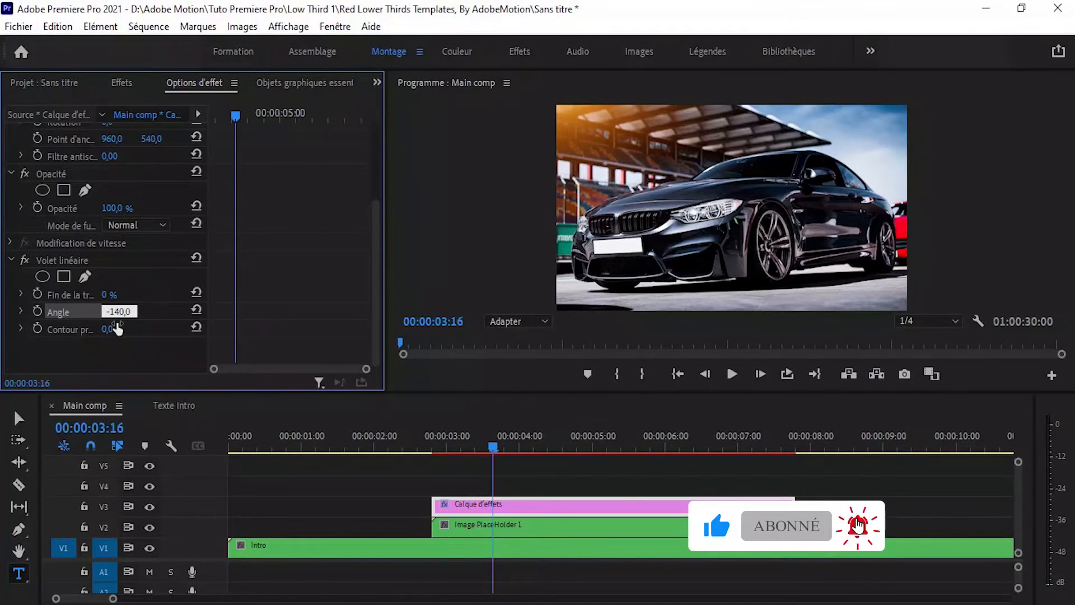
pyautogui.press('Return')
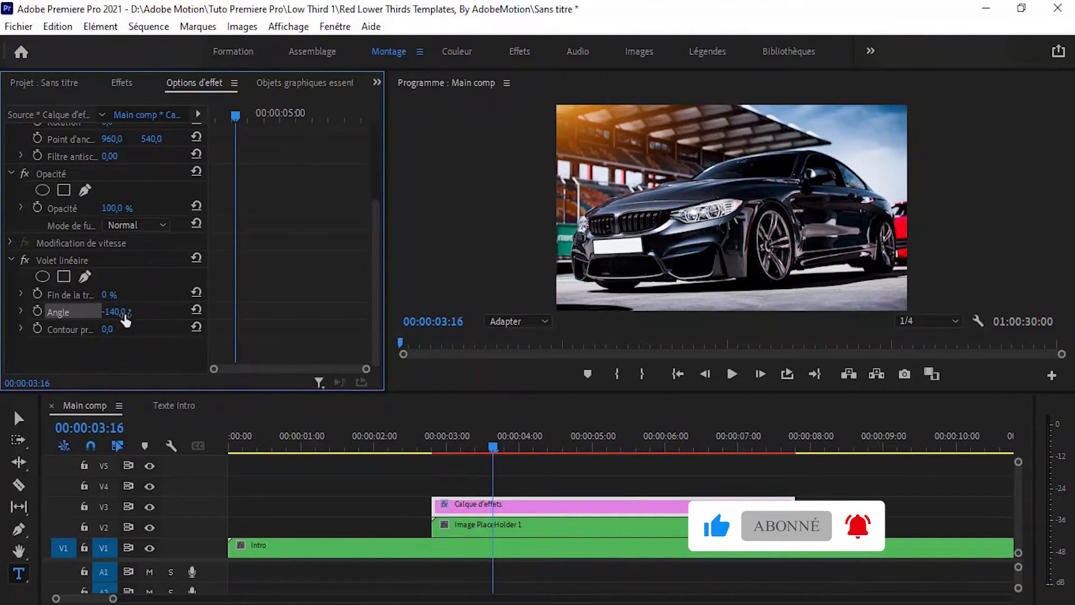
pyautogui.moveTo(106, 294); pyautogui.dragTo(174, 312)
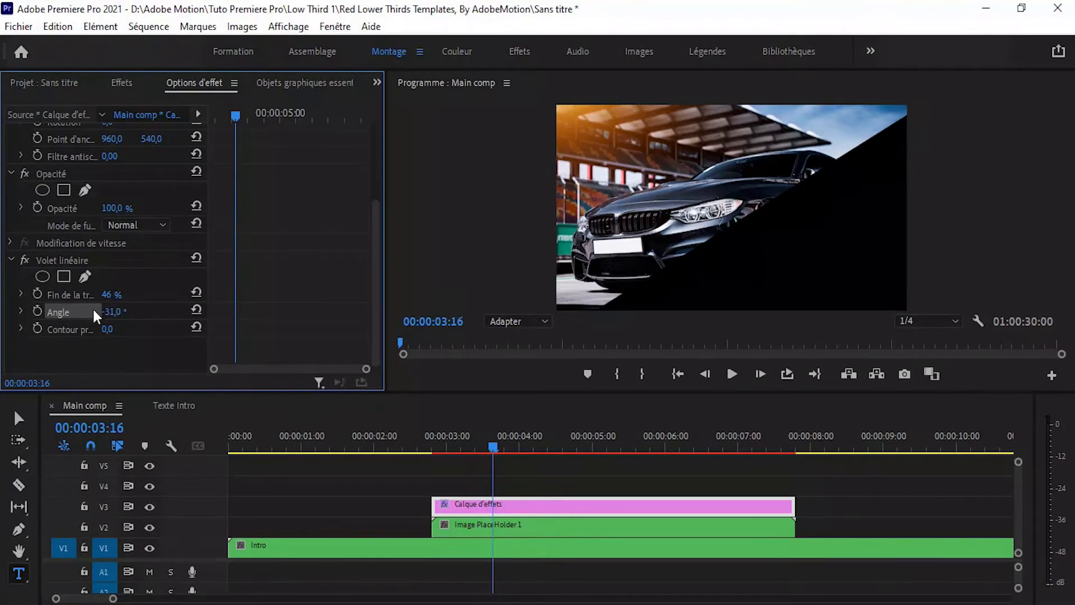
pyautogui.moveTo(114, 293); pyautogui.dragTo(138, 295)
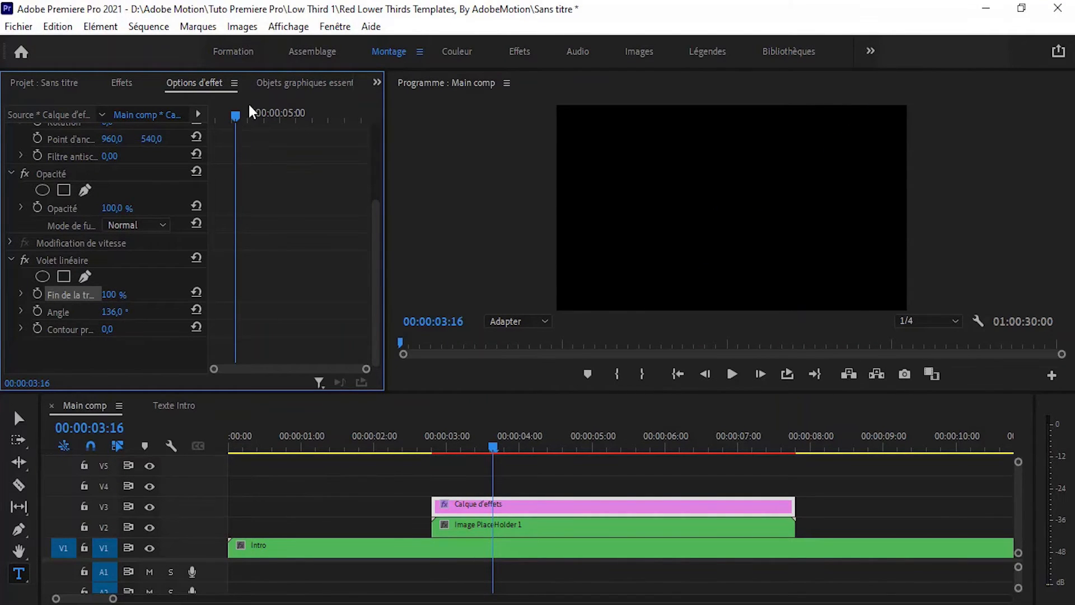
# Keyframe the Volet linéaire transition completion from 100% at 00:00:02:20 to 0% at 00:00:04:03.
pyautogui.moveTo(240, 114)
pyautogui.mouseDown()
pyautogui.moveTo(228, 120)
pyautogui.moveTo(255, 128)
pyautogui.mouseUp()
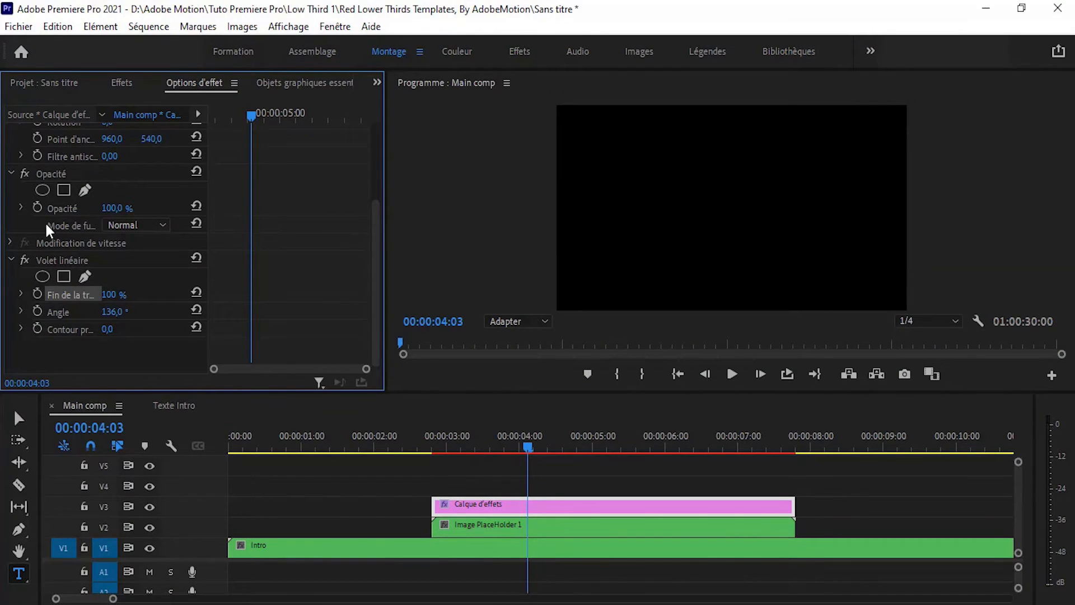
pyautogui.click(37, 294)
pyautogui.moveTo(253, 113); pyautogui.dragTo(202, 132)
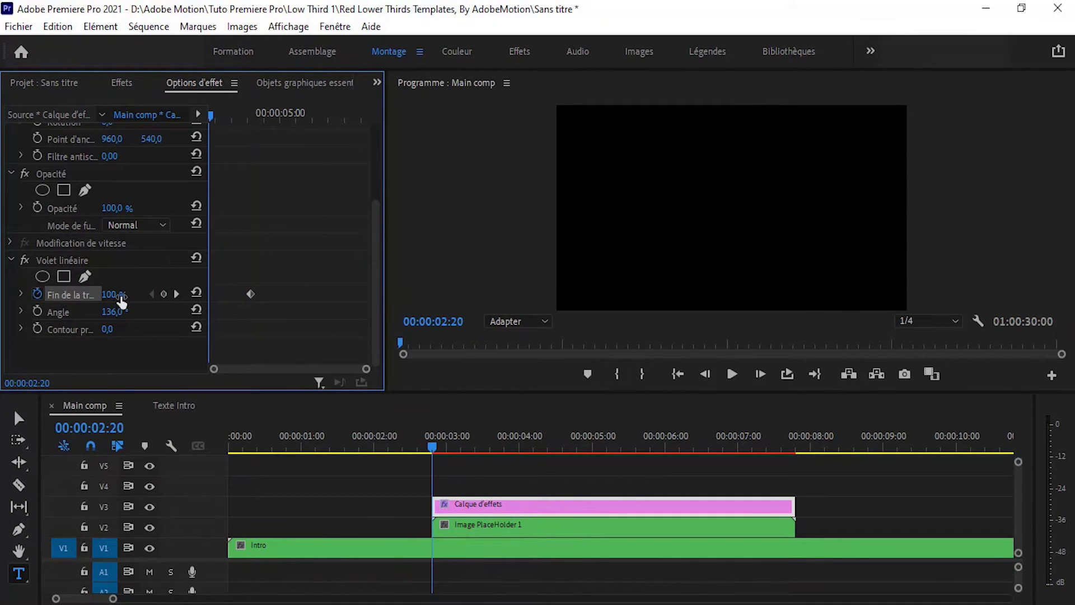
pyautogui.moveTo(121, 302); pyautogui.dragTo(67, 303)
pyautogui.press('space')
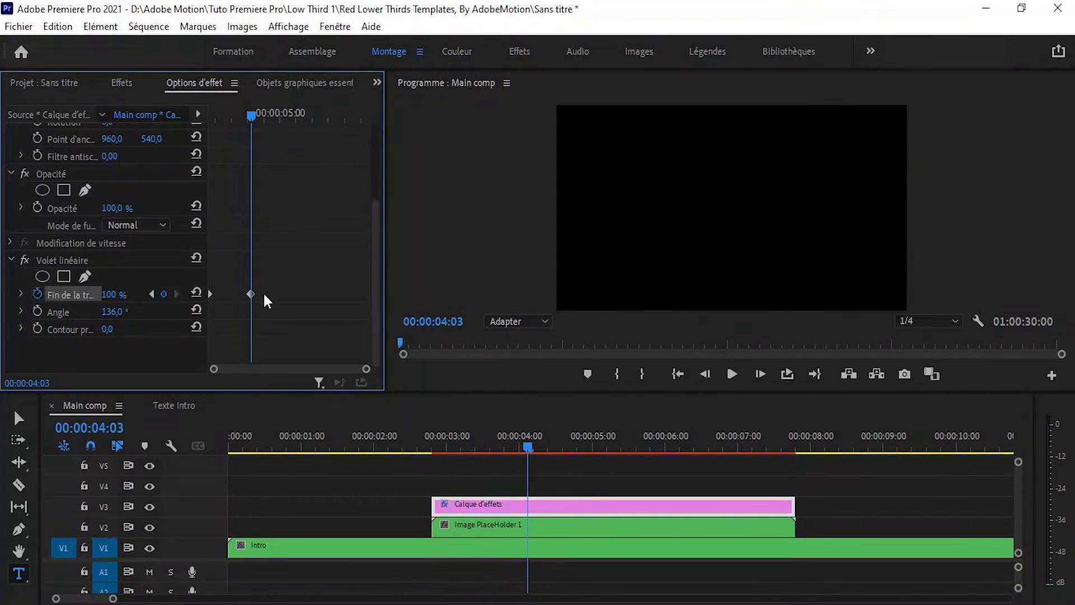
pyautogui.moveTo(250, 293)
pyautogui.mouseDown()
pyautogui.moveTo(224, 293)
pyautogui.moveTo(252, 289)
pyautogui.mouseUp()
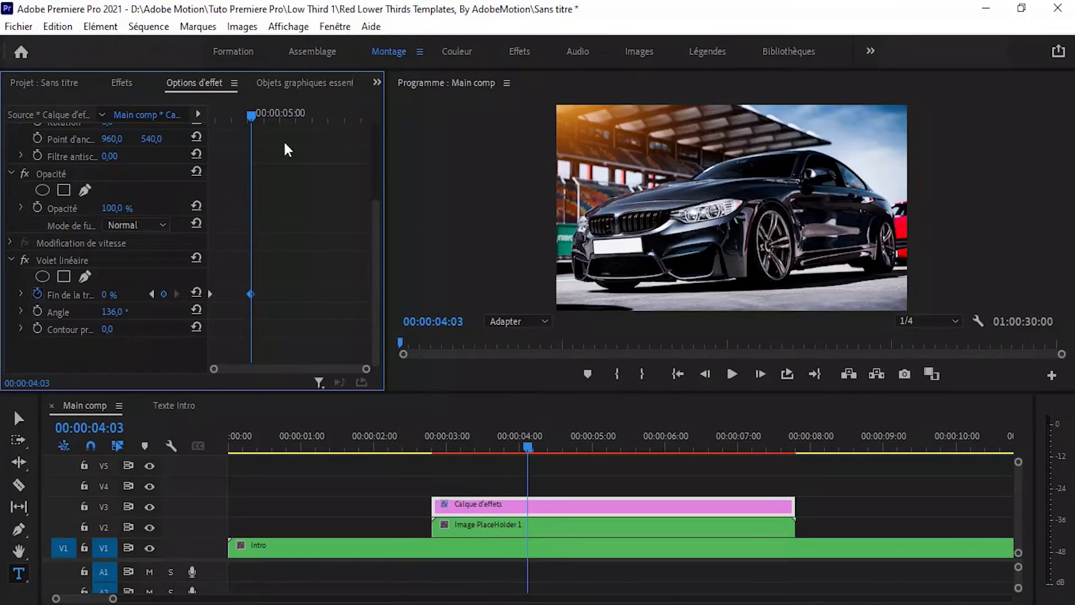
# Set the Volet linéaire angle to 327° and play back the wipe from the clip's start to check it.
pyautogui.moveTo(233, 113); pyautogui.dragTo(183, 123)
pyautogui.press('space')
pyautogui.click(231, 116)
pyautogui.moveTo(116, 313); pyautogui.dragTo(222, 314)
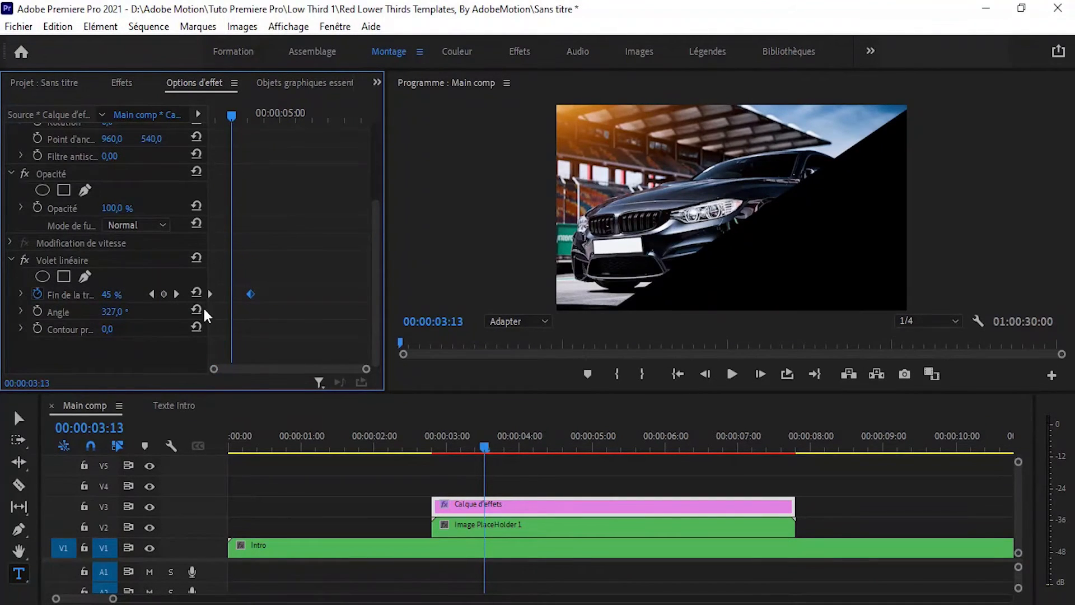
pyautogui.moveTo(230, 116)
pyautogui.mouseDown()
pyautogui.moveTo(179, 132)
pyautogui.moveTo(251, 123)
pyautogui.mouseUp()
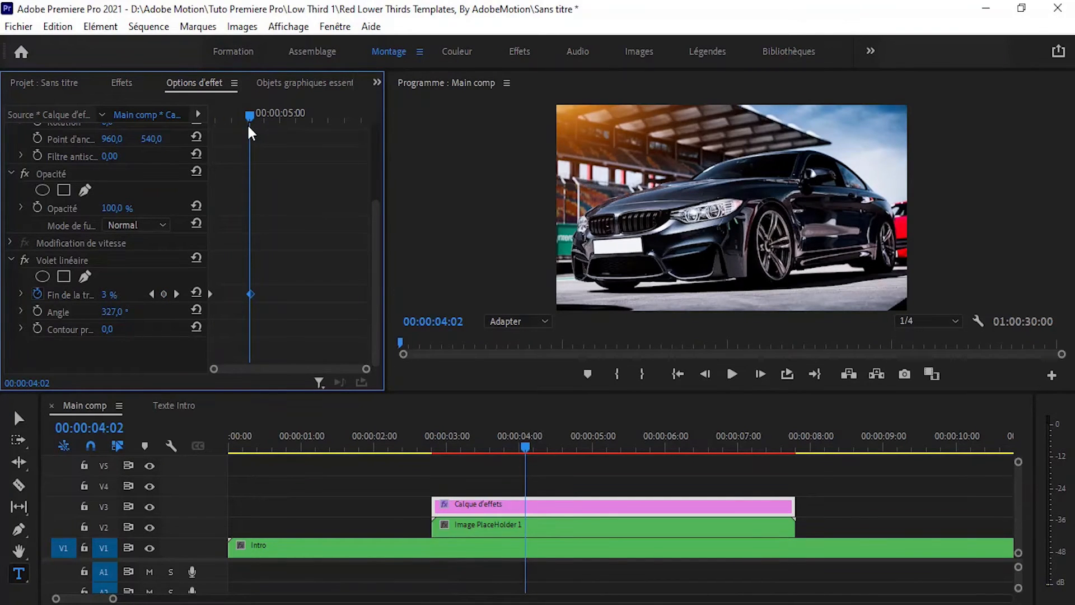
pyautogui.moveTo(247, 118); pyautogui.dragTo(192, 119)
pyautogui.press('space')
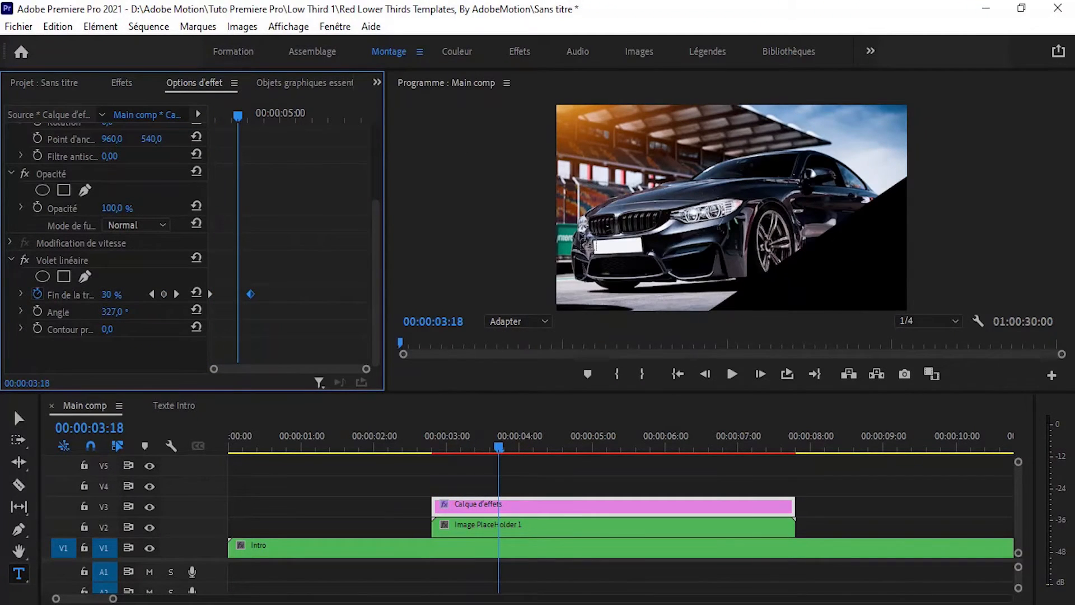
# Nest the Calque d'effets and Image PlaceHolder 1 clips together into a sequence named Part 1.
pyautogui.moveTo(821, 494); pyautogui.dragTo(753, 523)
pyautogui.rightClick(751, 522)
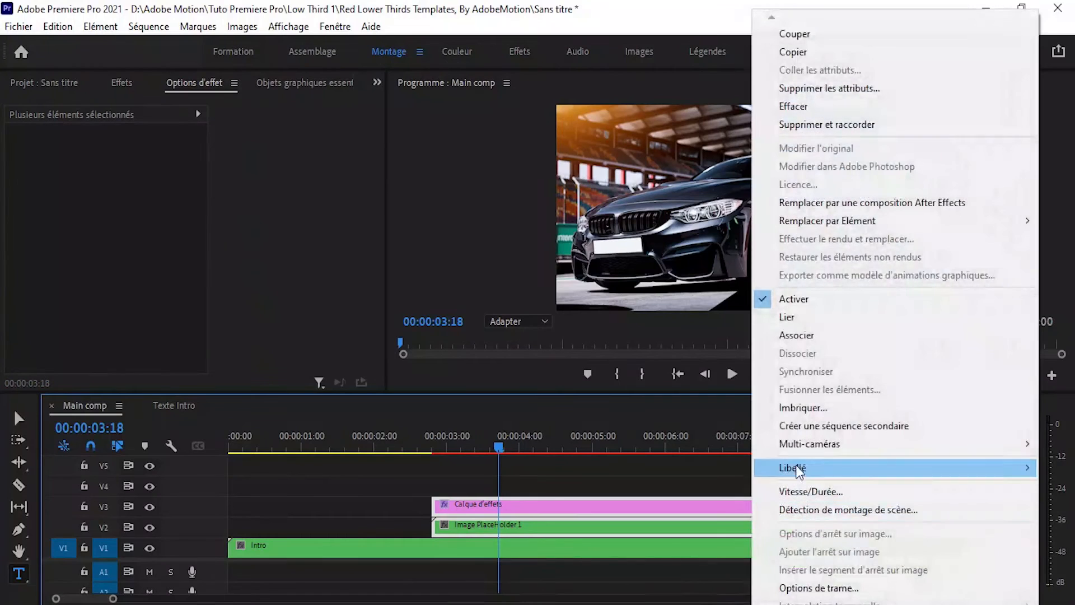
pyautogui.click(796, 408)
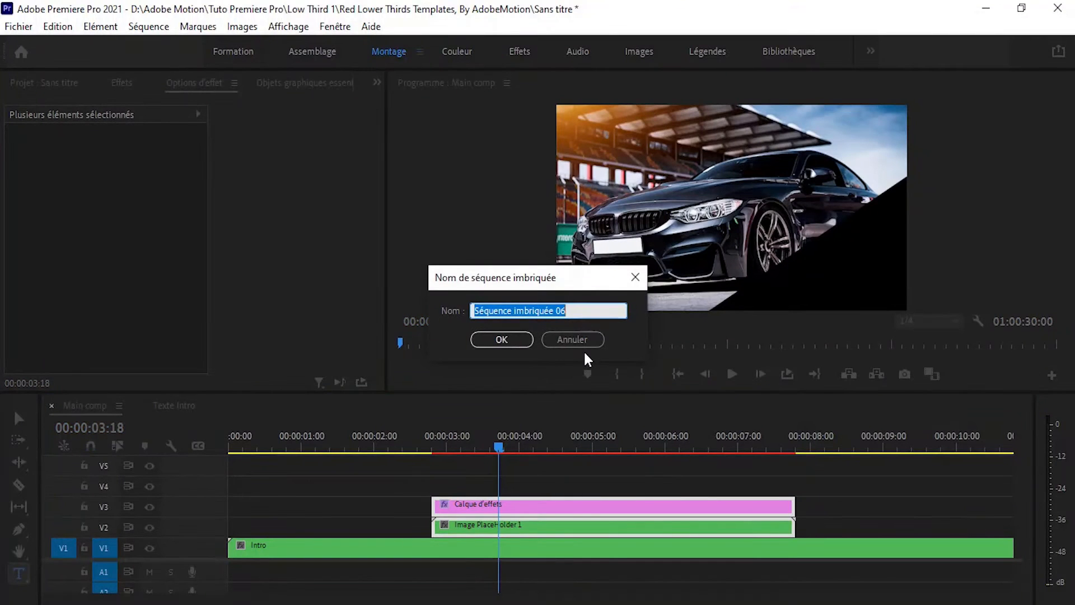
pyautogui.write('Int')
pyautogui.press('BackSpace')
pyautogui.press('BackSpace')
pyautogui.press('BackSpace')
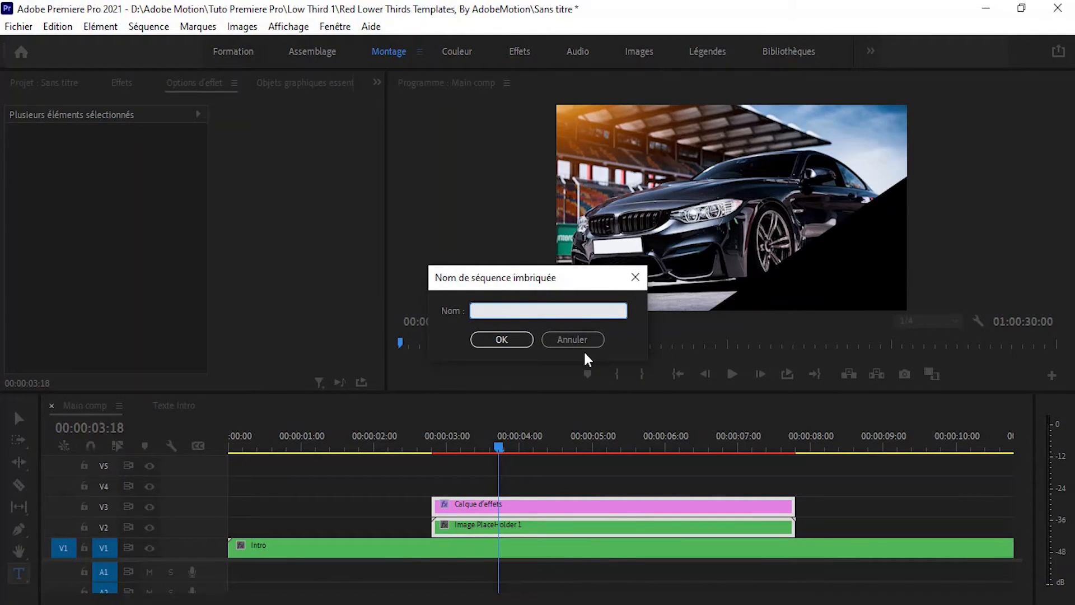
pyautogui.write('Part 1')
pyautogui.click(487, 345)
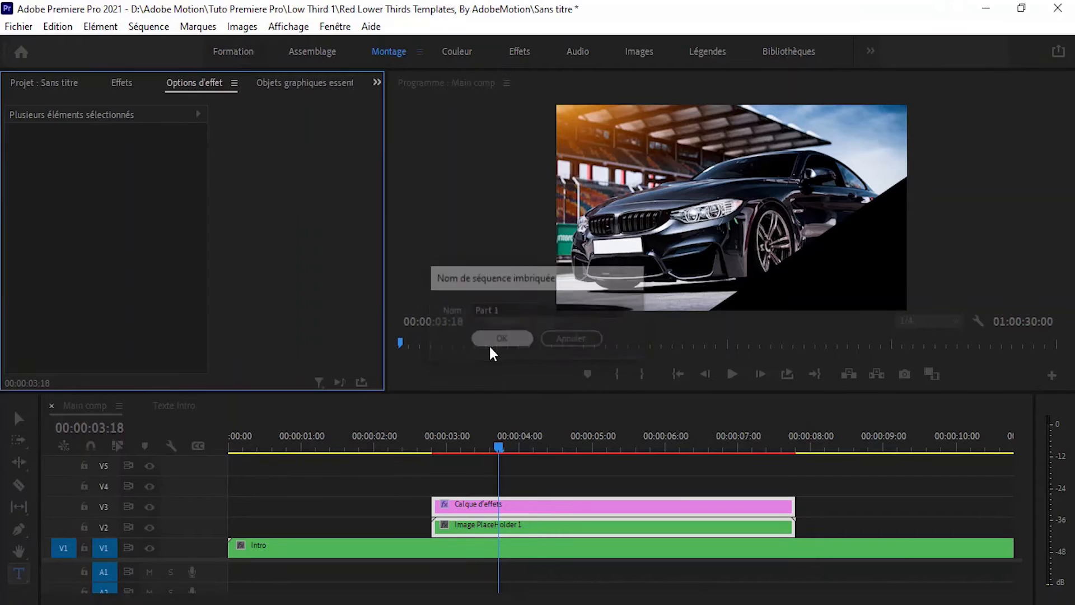
# Find the Ombre portée video effect and apply it to the Part 1 clip on track V2.
pyautogui.moveTo(445, 440); pyautogui.dragTo(483, 437)
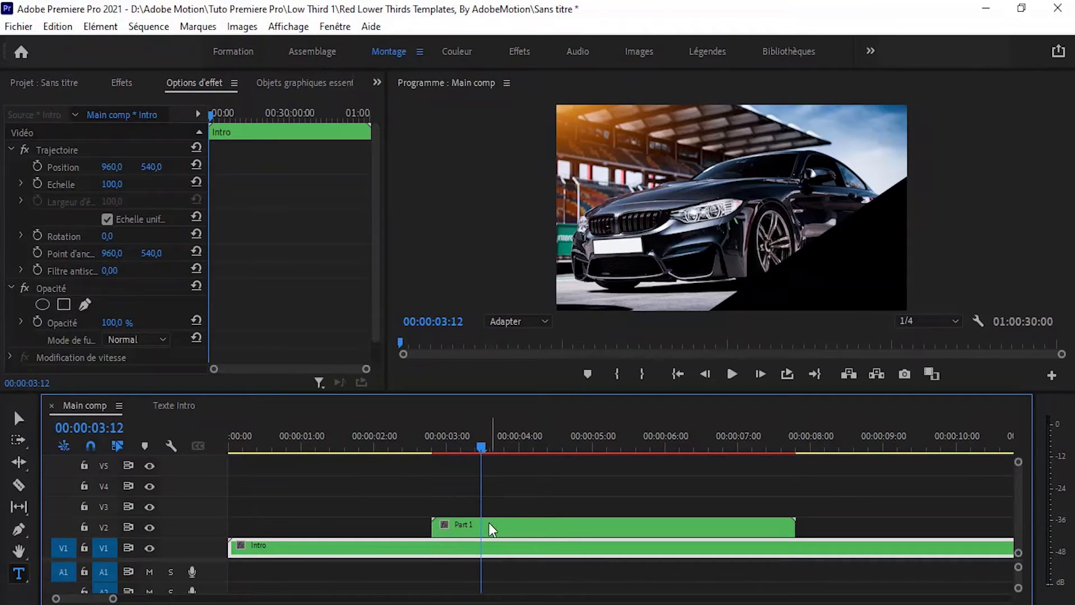
pyautogui.click(489, 522)
pyautogui.click(480, 444)
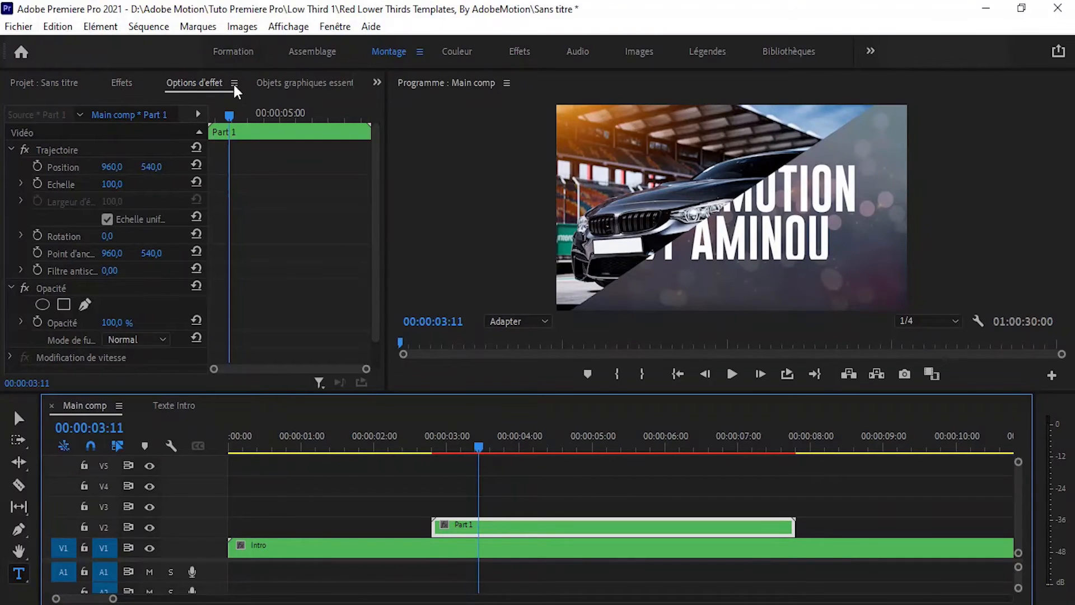
pyautogui.click(124, 83)
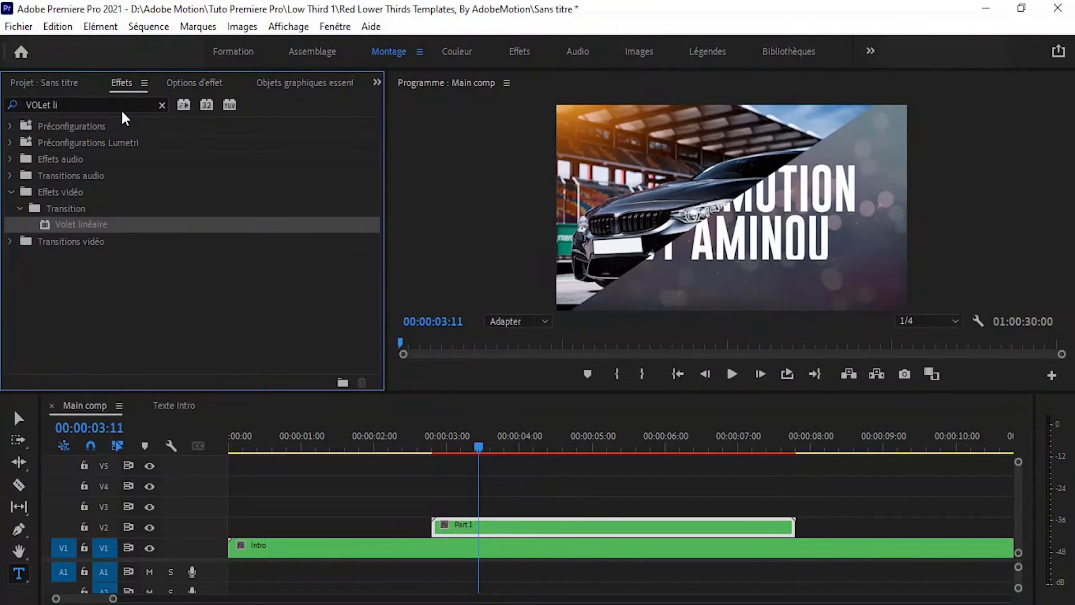
pyautogui.click(100, 104)
pyautogui.write('Ombre')
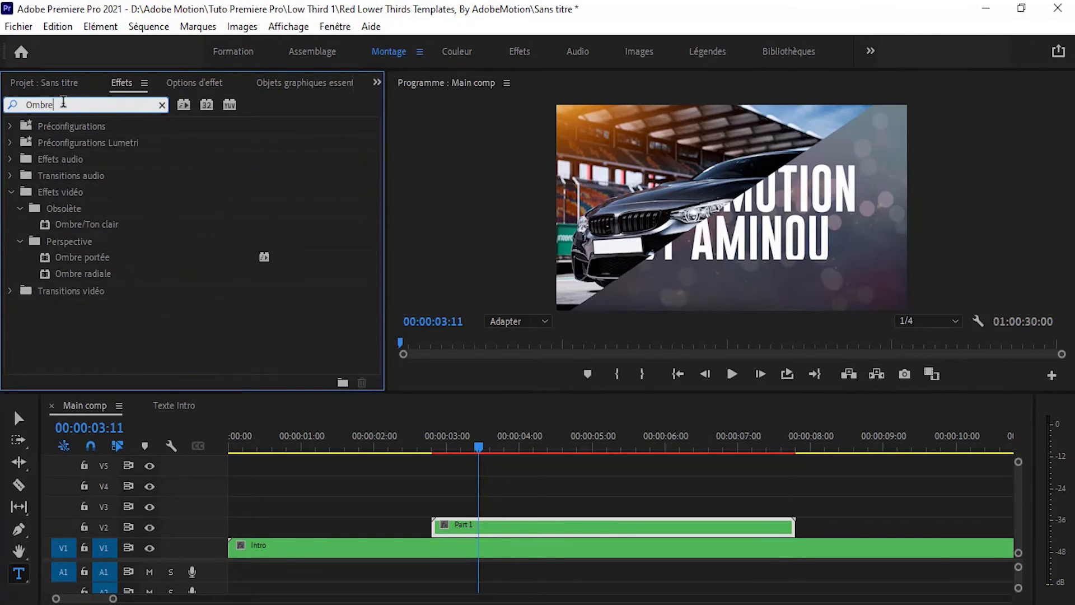
pyautogui.moveTo(79, 256); pyautogui.dragTo(473, 526)
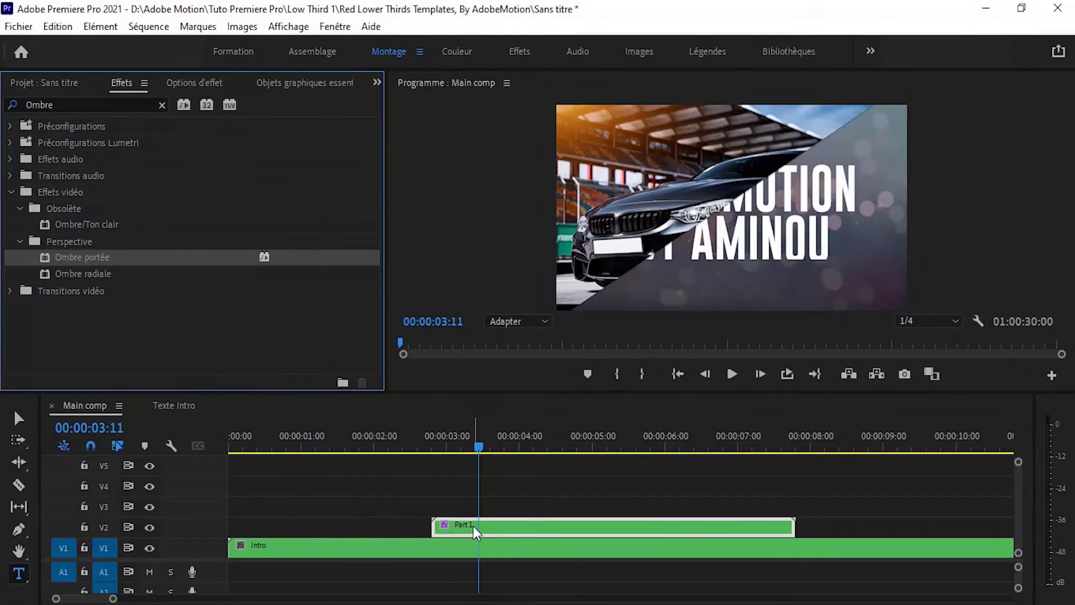
# Give Part 1's Ombre portée a white shadow colour, 100% opacity and a distance of 12.
pyautogui.click(212, 89)
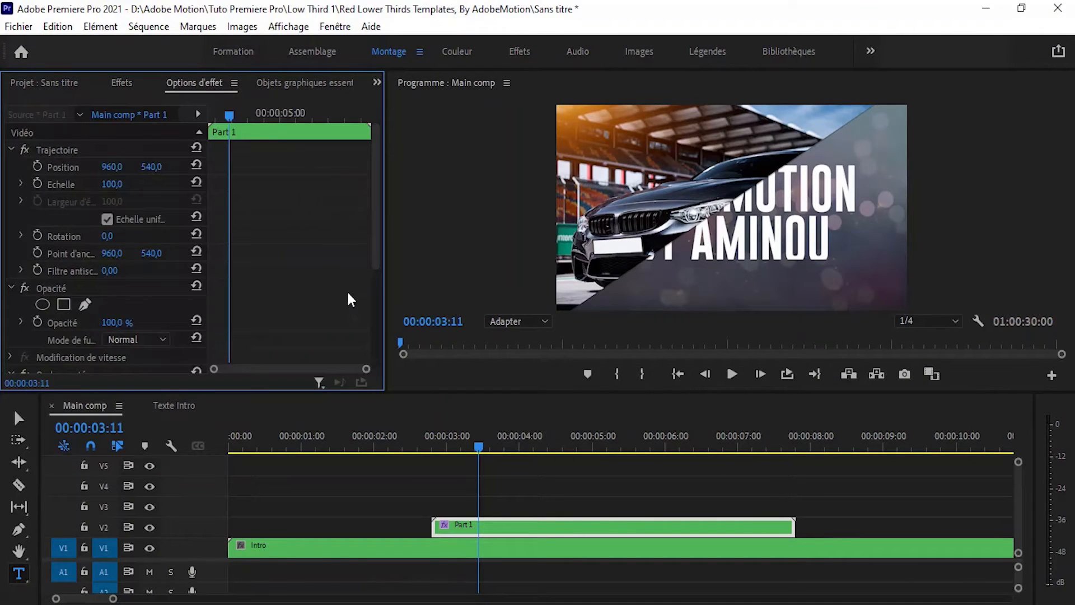
pyautogui.scroll(-5, 234, 311)
pyautogui.click(110, 243)
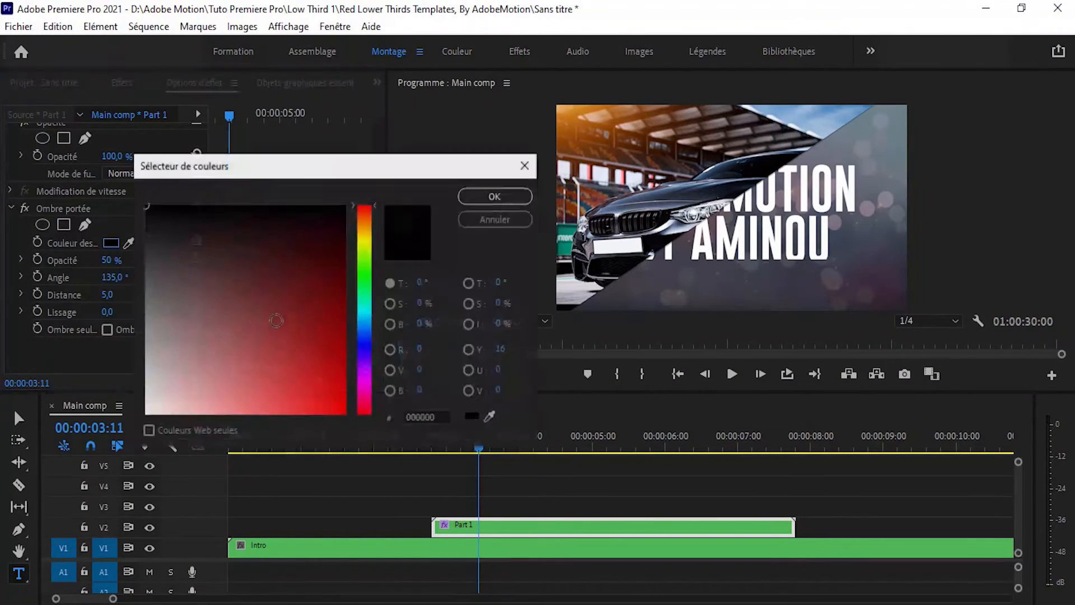
pyautogui.press('Return')
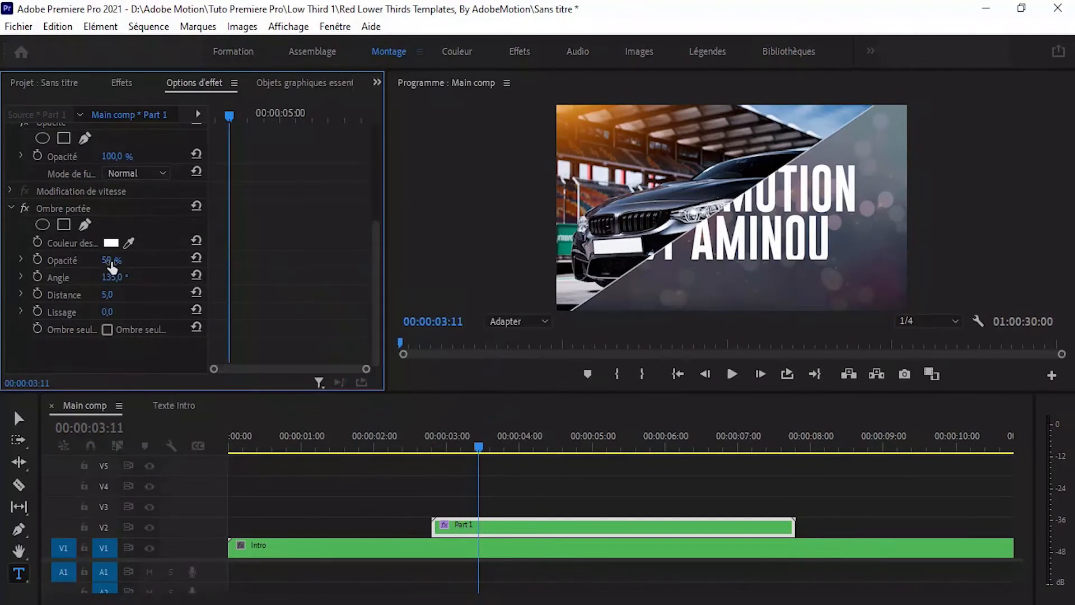
pyautogui.moveTo(107, 260); pyautogui.dragTo(124, 260)
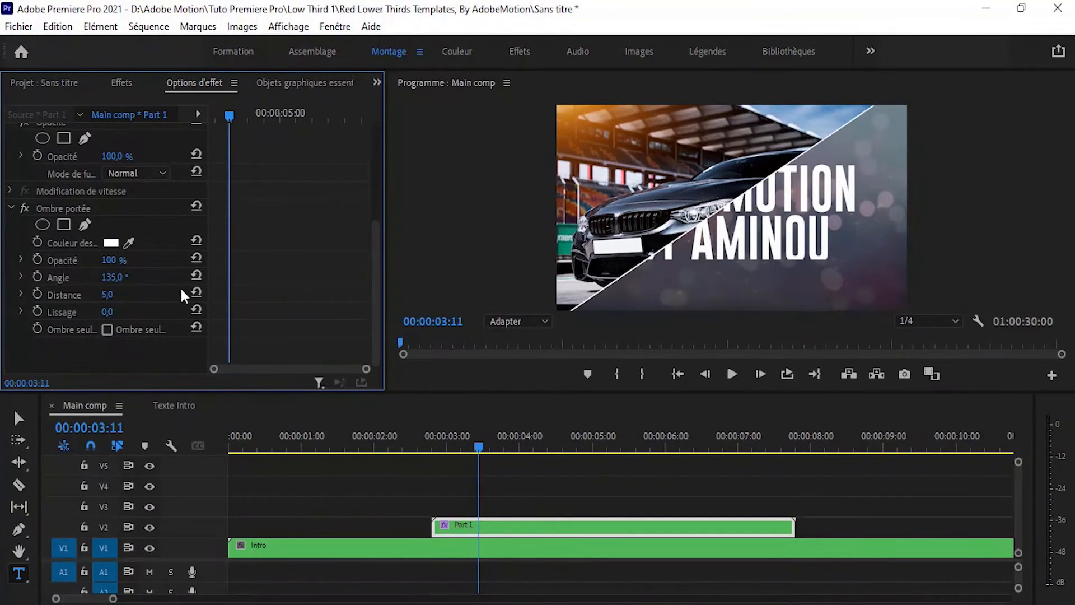
pyautogui.click(112, 294)
pyautogui.write('1')
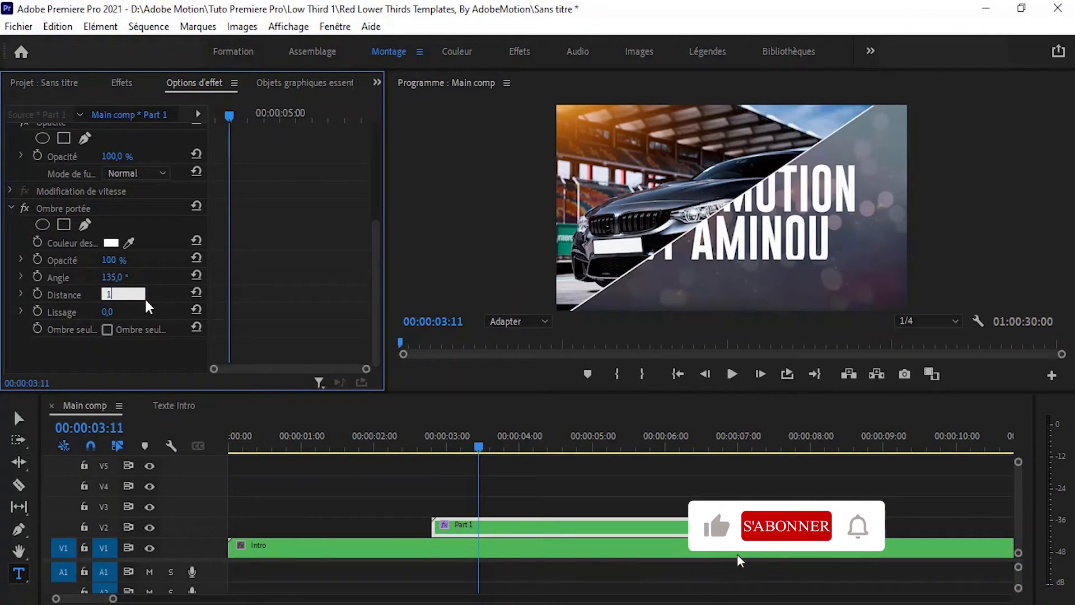
pyautogui.write('2')
pyautogui.press('Return')
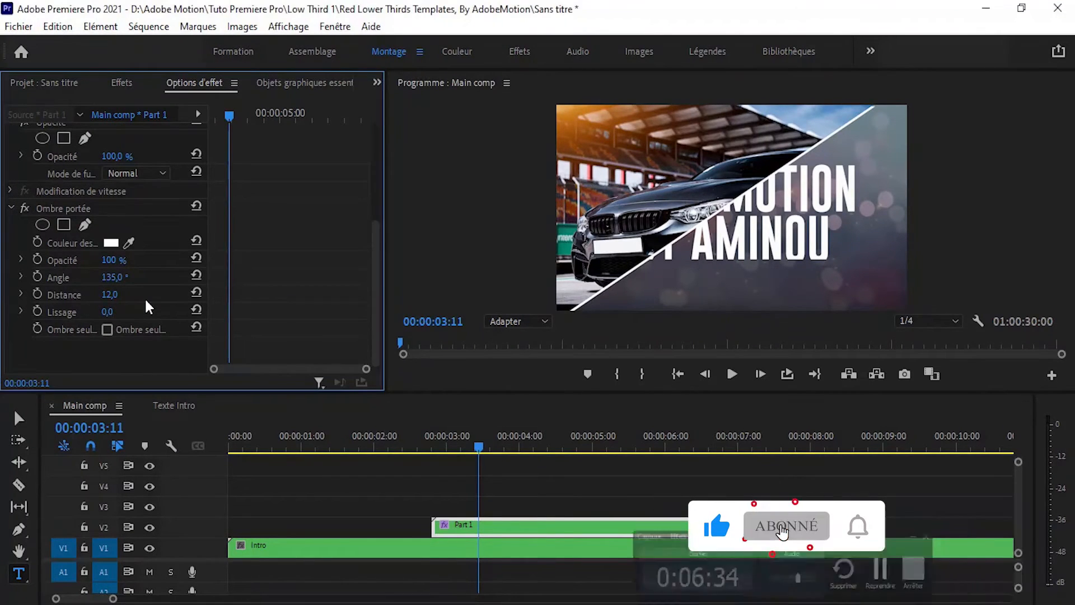
# Play back Main comp from just before Part 1 to check the wipe with its white edge.
pyautogui.click(426, 436)
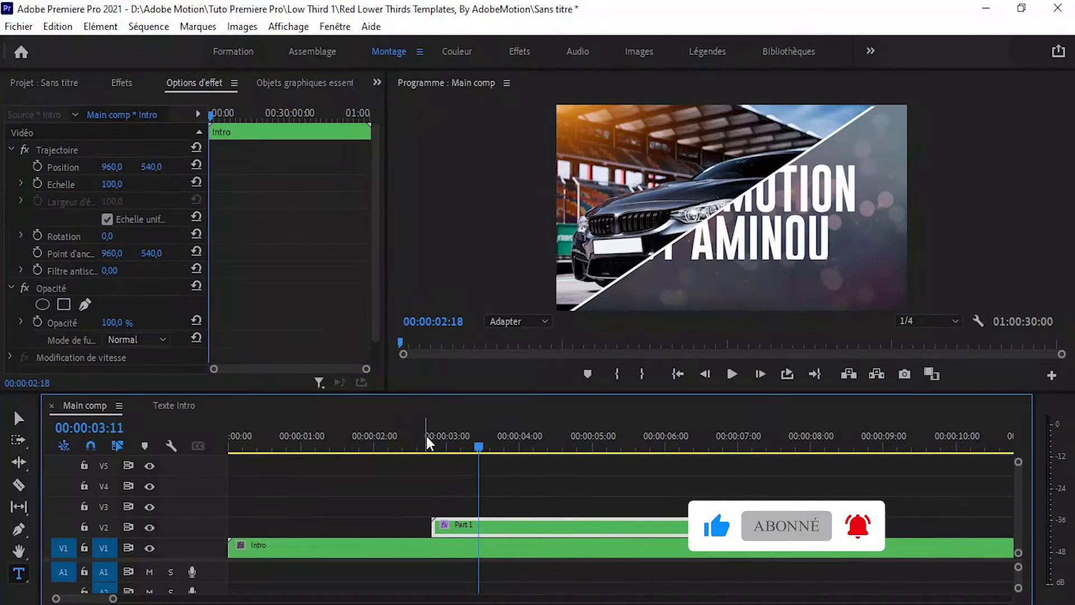
pyautogui.press('space')
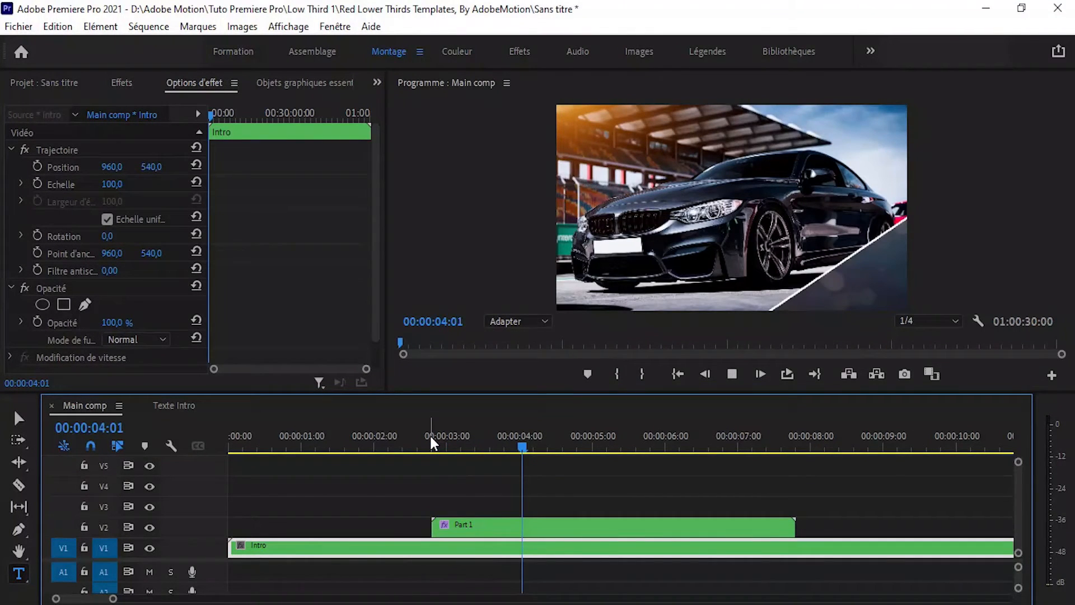
pyautogui.moveTo(526, 450); pyautogui.dragTo(582, 445)
# Place Image PlaceHolder 1 from the Part 1 sequence on Main comp's track V3, aligned with Part 1's start, and hide track V2.
pyautogui.doubleClick(529, 523)
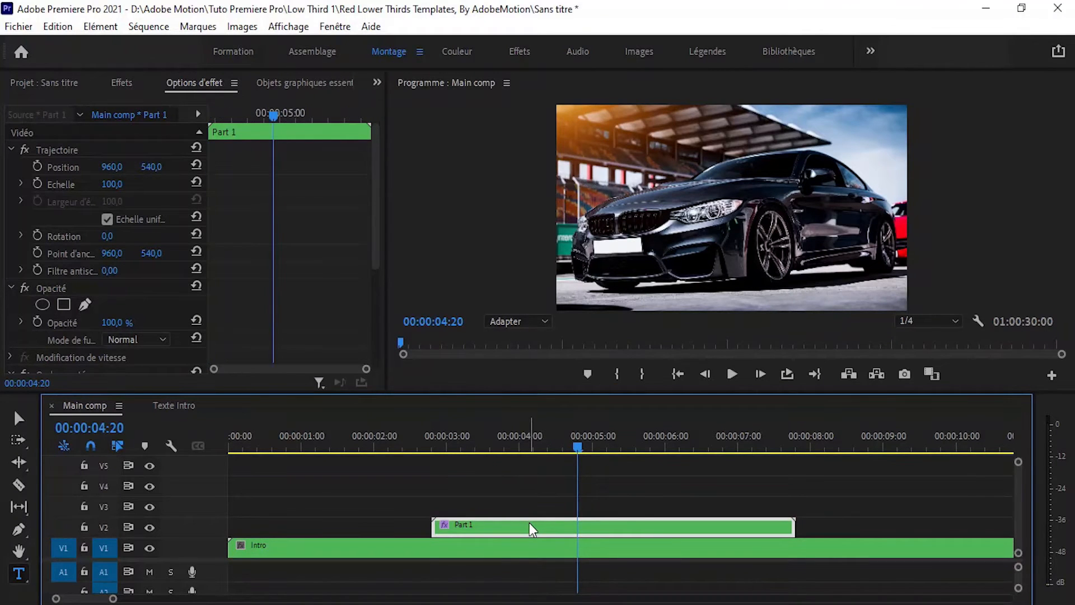
pyautogui.click(316, 492)
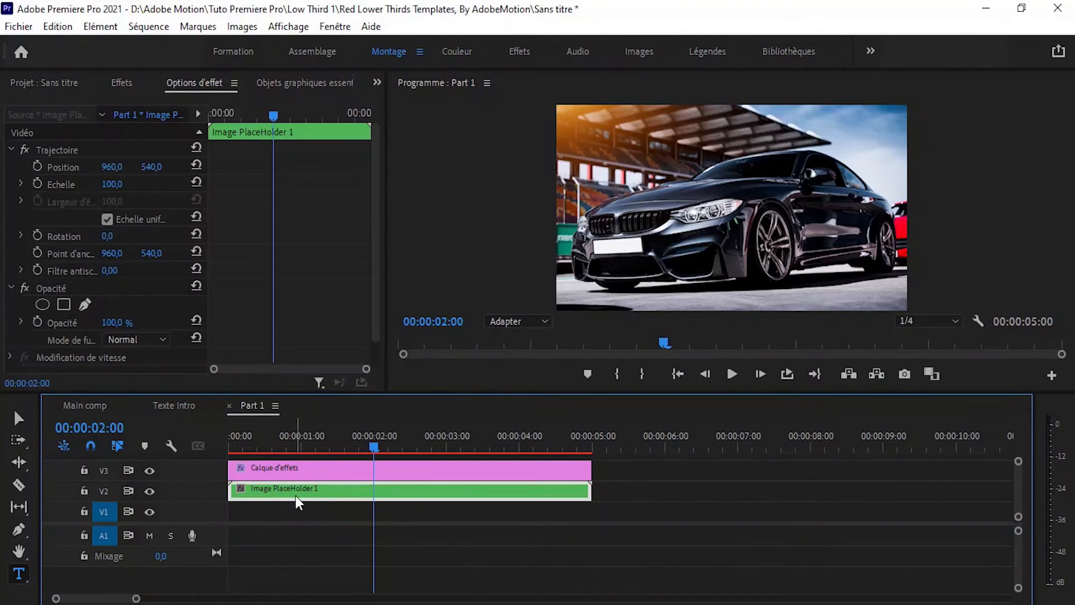
pyautogui.moveTo(300, 494); pyautogui.dragTo(511, 521)
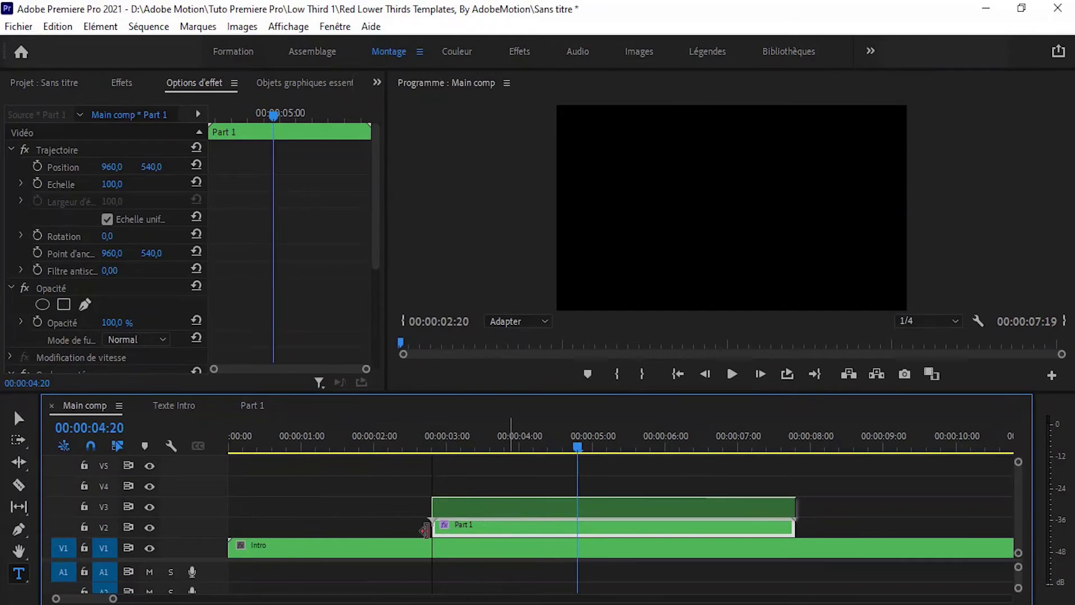
pyautogui.click(154, 528)
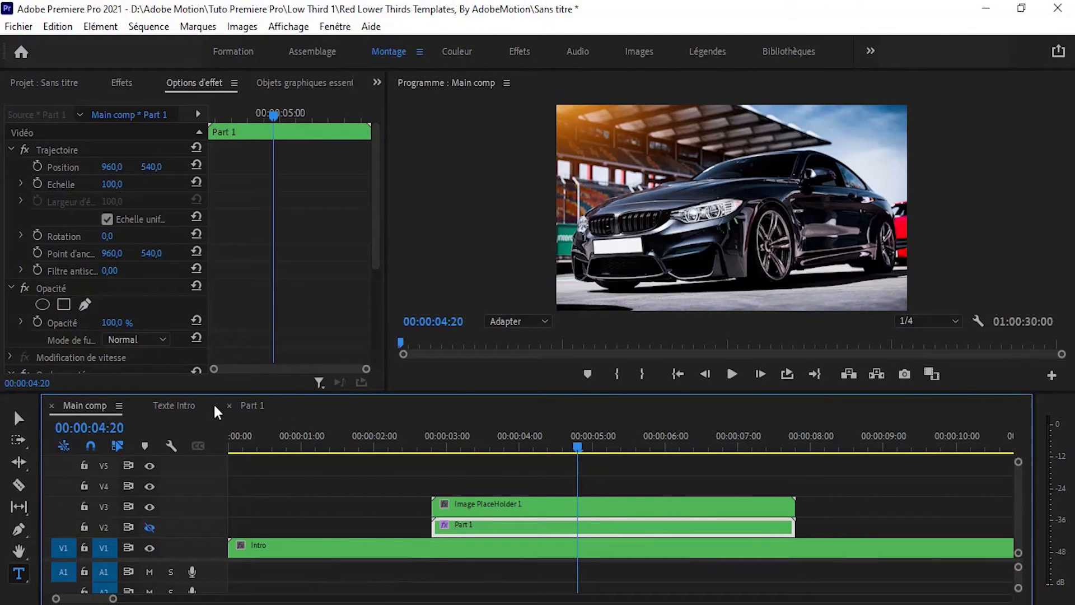
# Copy the adjustment layer from the Part 1 sequence onto Main comp's track V4, aligned above Image PlaceHolder 1.
pyautogui.click(259, 407)
pyautogui.click(274, 468)
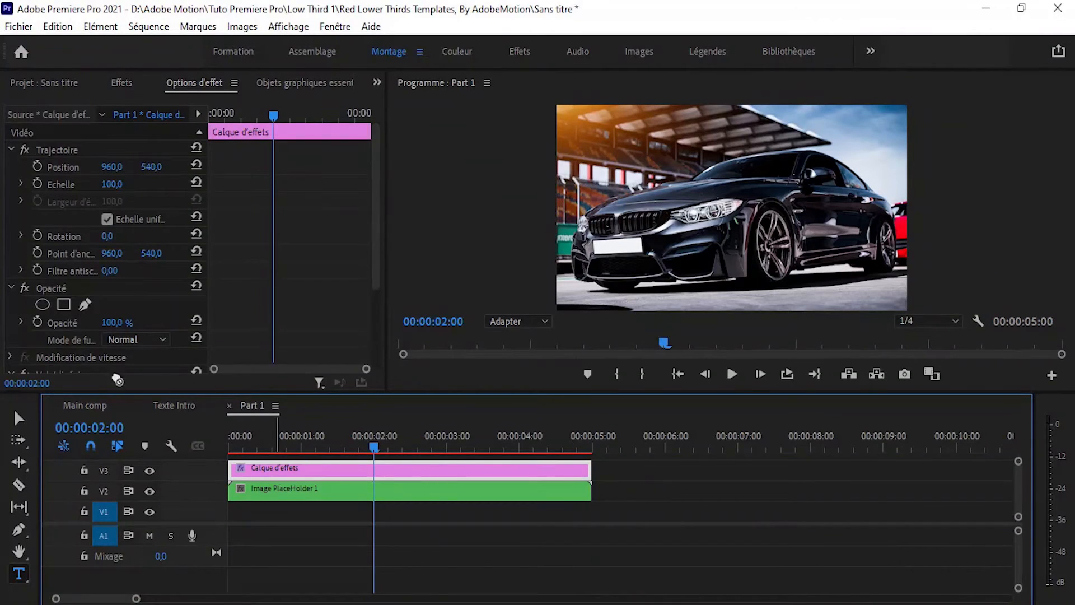
pyautogui.moveTo(105, 415); pyautogui.dragTo(479, 495)
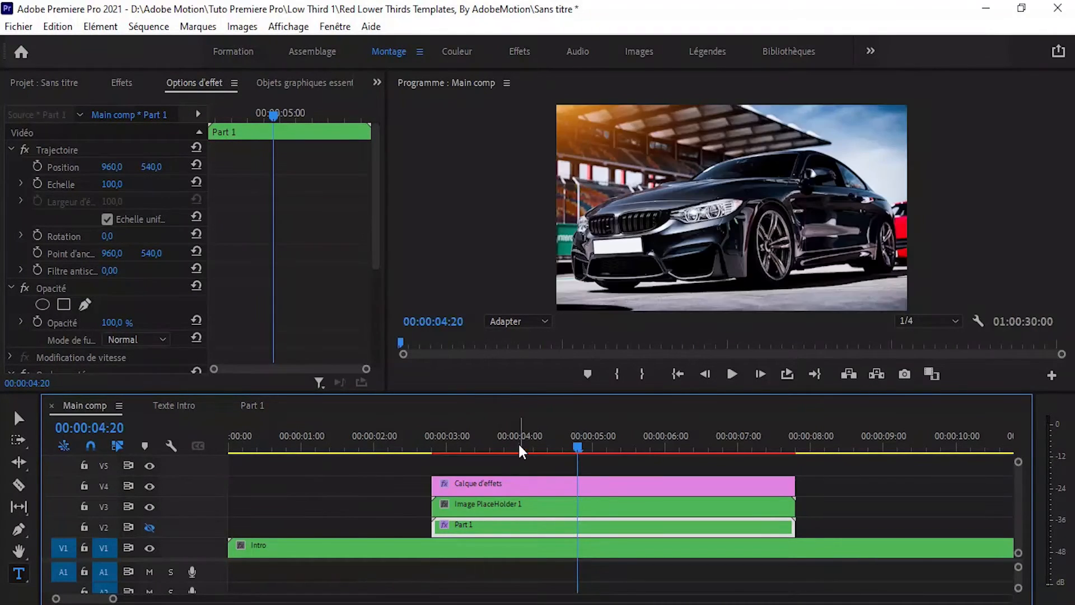
pyautogui.moveTo(505, 442)
pyautogui.mouseDown()
pyautogui.moveTo(493, 437)
pyautogui.moveTo(507, 439)
pyautogui.mouseUp()
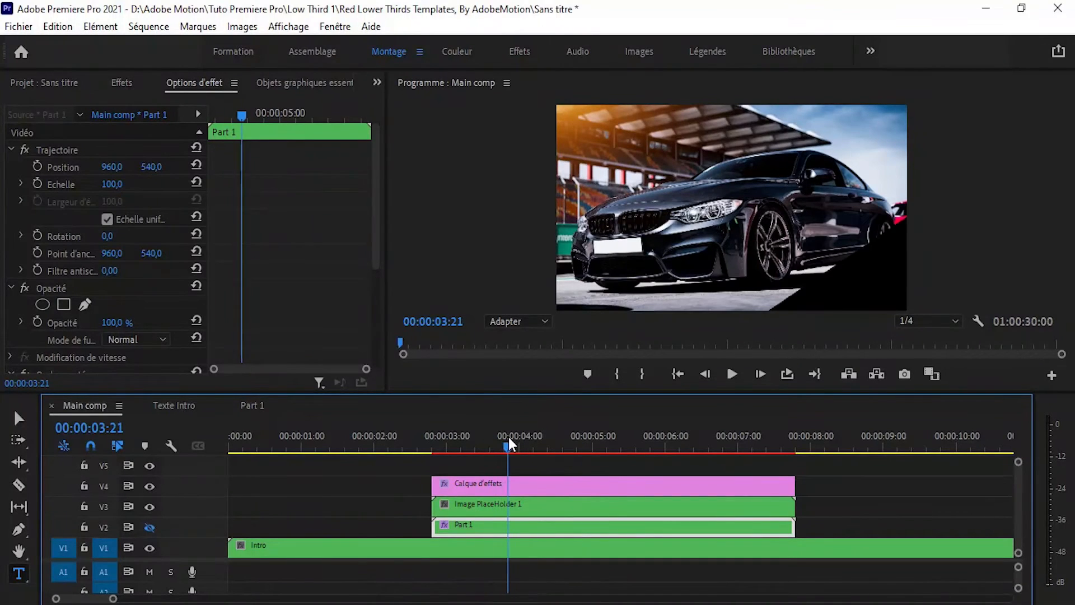
# Set the Volet linéaire angle of Main comp's adjustment layer on track V4 to 1x38,0°.
pyautogui.click(381, 358)
pyautogui.scroll(-3, 376, 345)
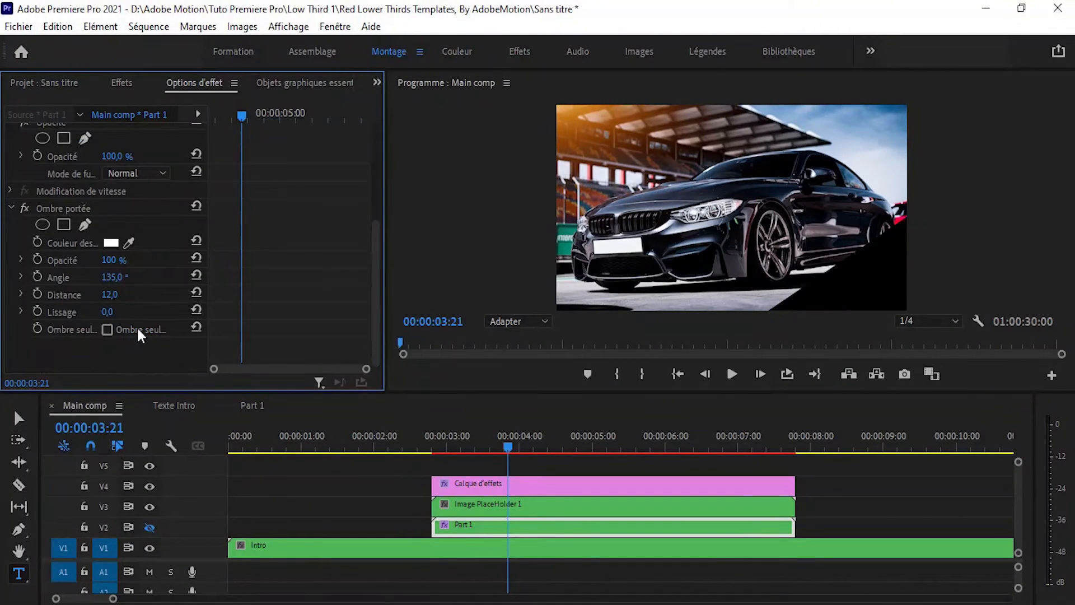
pyautogui.moveTo(112, 278); pyautogui.dragTo(127, 281)
pyautogui.click(484, 481)
pyautogui.moveTo(375, 274); pyautogui.dragTo(375, 355)
pyautogui.moveTo(118, 316); pyautogui.dragTo(297, 350)
pyautogui.moveTo(499, 452)
pyautogui.mouseDown()
pyautogui.moveTo(431, 446)
pyautogui.moveTo(520, 446)
pyautogui.mouseUp()
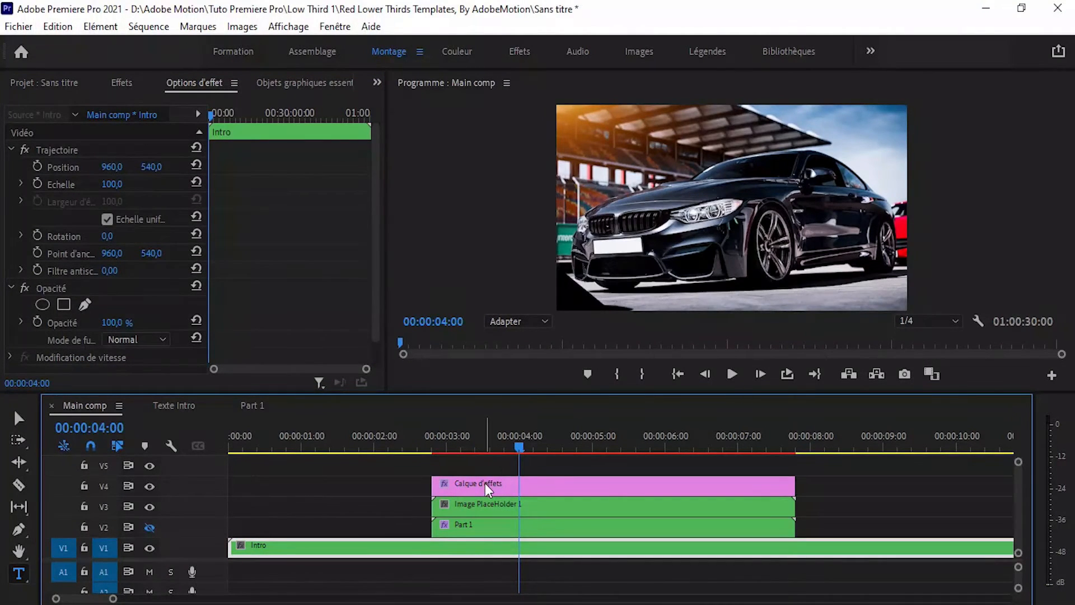
# Set the adjustment layer's Volet linéaire end keyframe at 00:00:04:03 to 29% transition completion and save the project.
pyautogui.moveTo(520, 447); pyautogui.dragTo(506, 447)
pyautogui.scroll(-2, 375, 306)
pyautogui.click(459, 485)
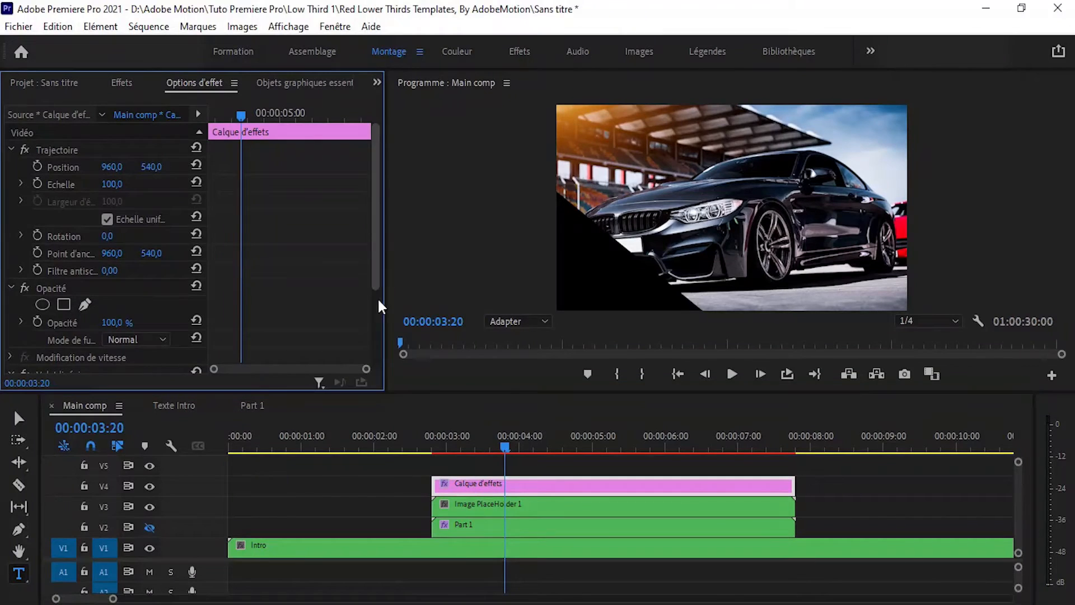
pyautogui.scroll(-3, 377, 296)
pyautogui.moveTo(243, 119); pyautogui.dragTo(252, 122)
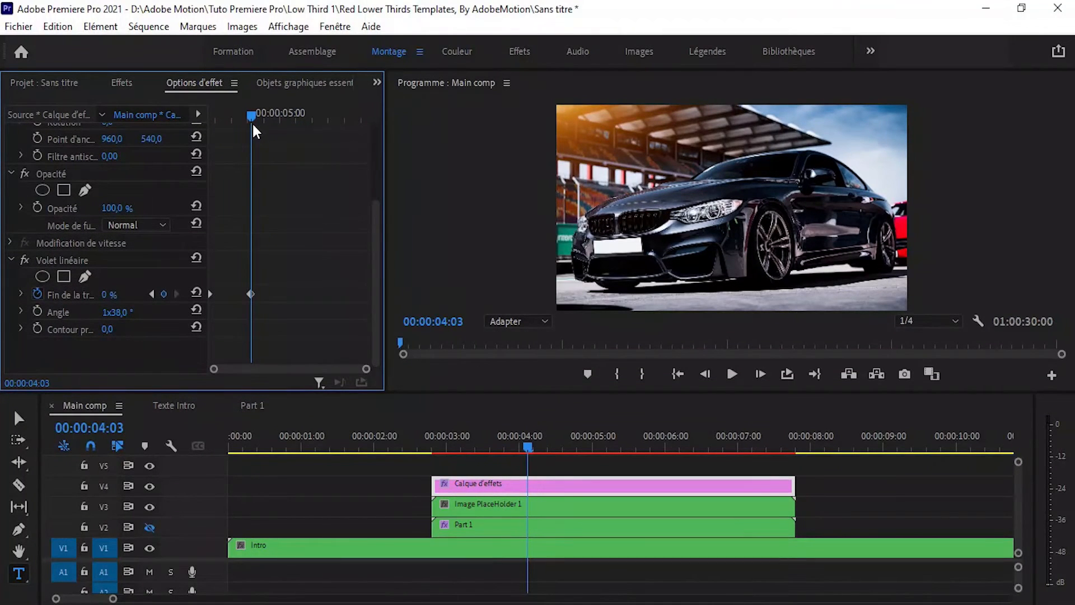
pyautogui.moveTo(122, 299); pyautogui.dragTo(138, 300)
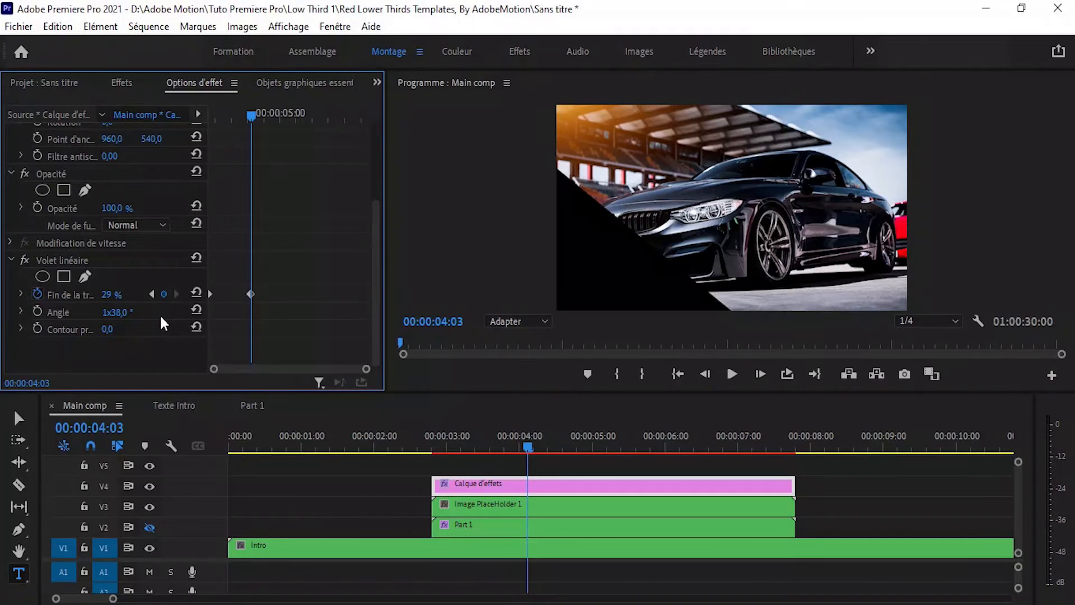
pyautogui.hotkey('ctrl', 's')
# Nest the adjustment layer and Image PlaceHolder 1 on tracks V4 and V3 as a sequence named Part 2.
pyautogui.moveTo(779, 499); pyautogui.dragTo(748, 506)
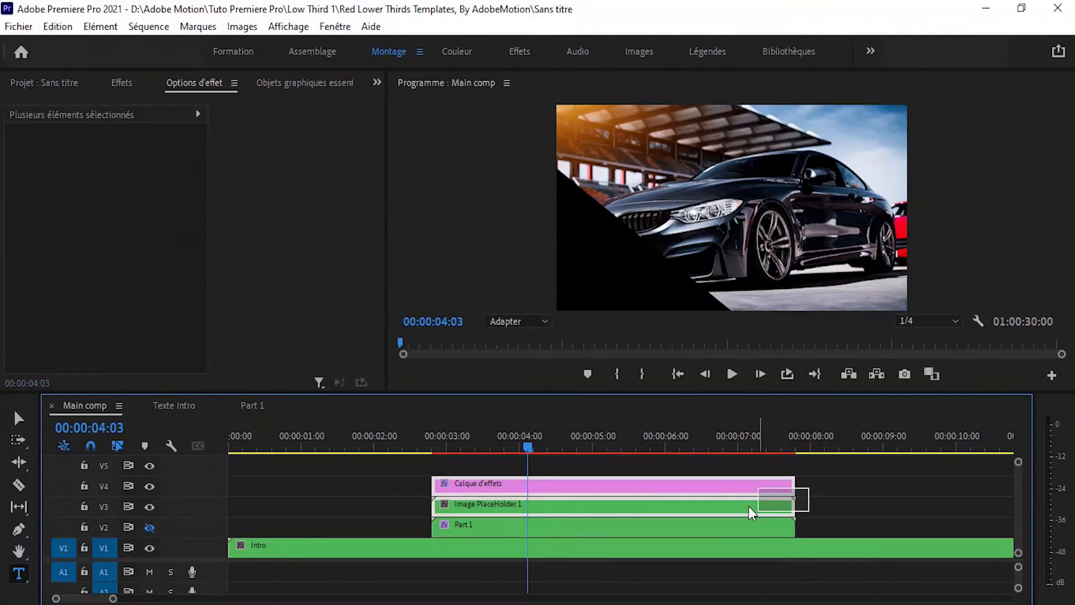
pyautogui.rightClick(748, 506)
pyautogui.click(800, 417)
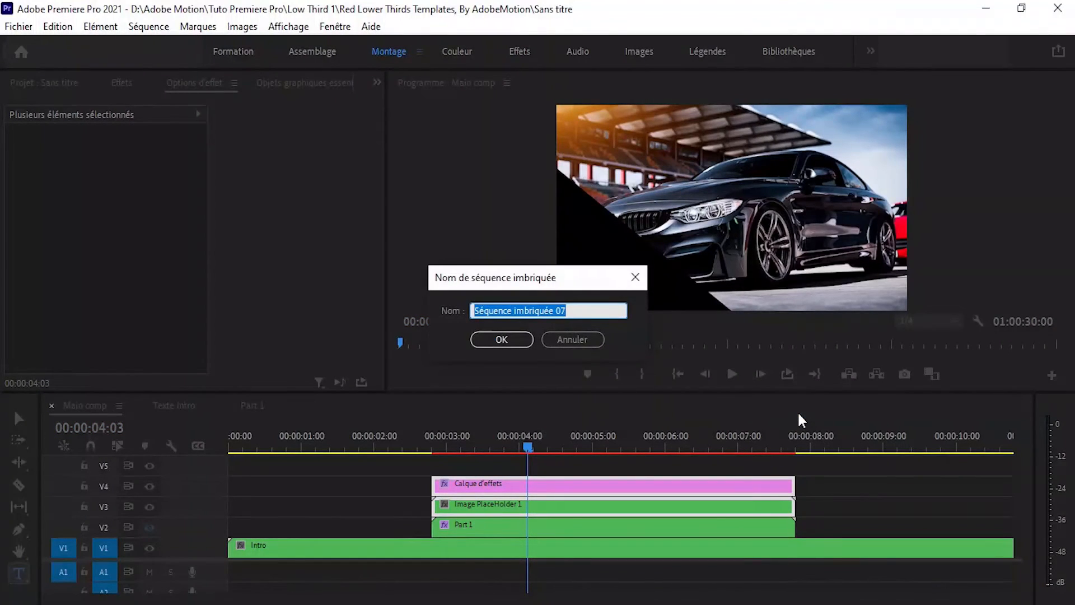
pyautogui.write('Part 2')
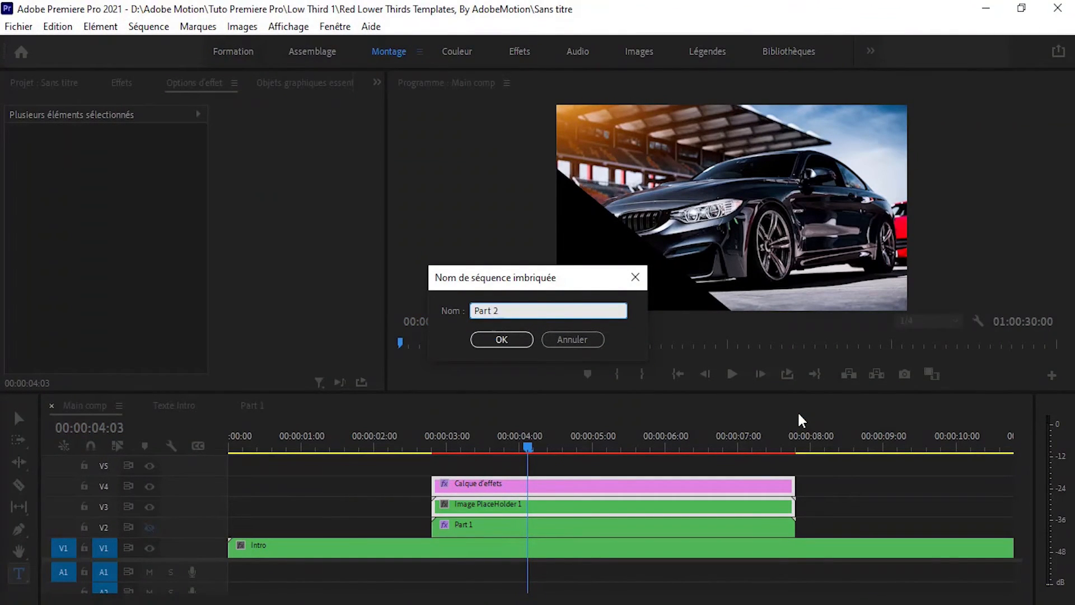
pyautogui.press('Return')
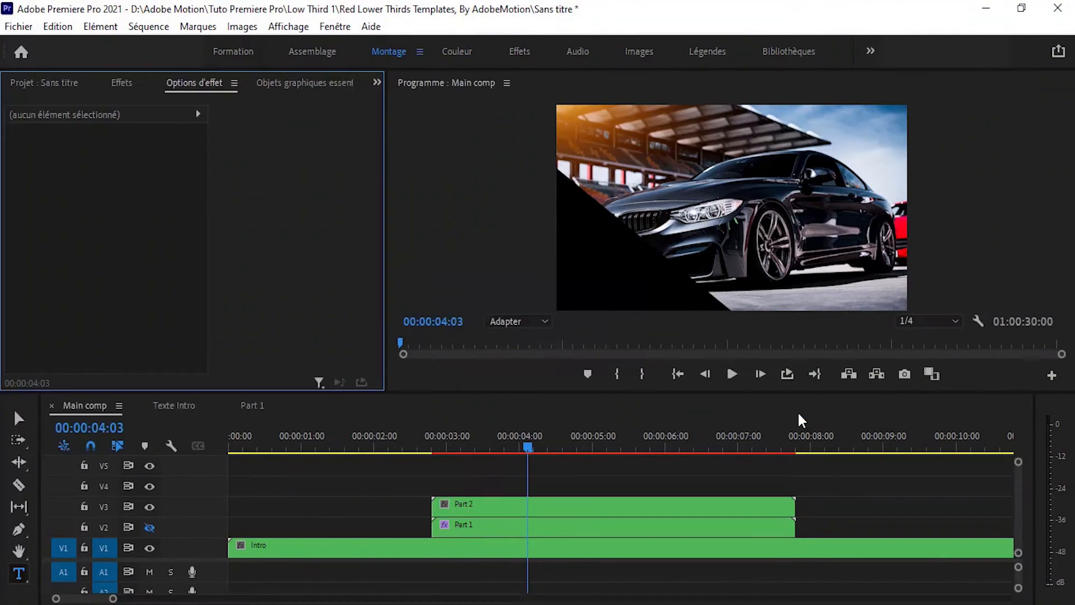
# Apply the Ombre portée video effect to the Part 2 clip on track V3 and open its effect options.
pyautogui.click(59, 83)
pyautogui.click(122, 83)
pyautogui.moveTo(79, 257); pyautogui.dragTo(483, 505)
pyautogui.click(186, 82)
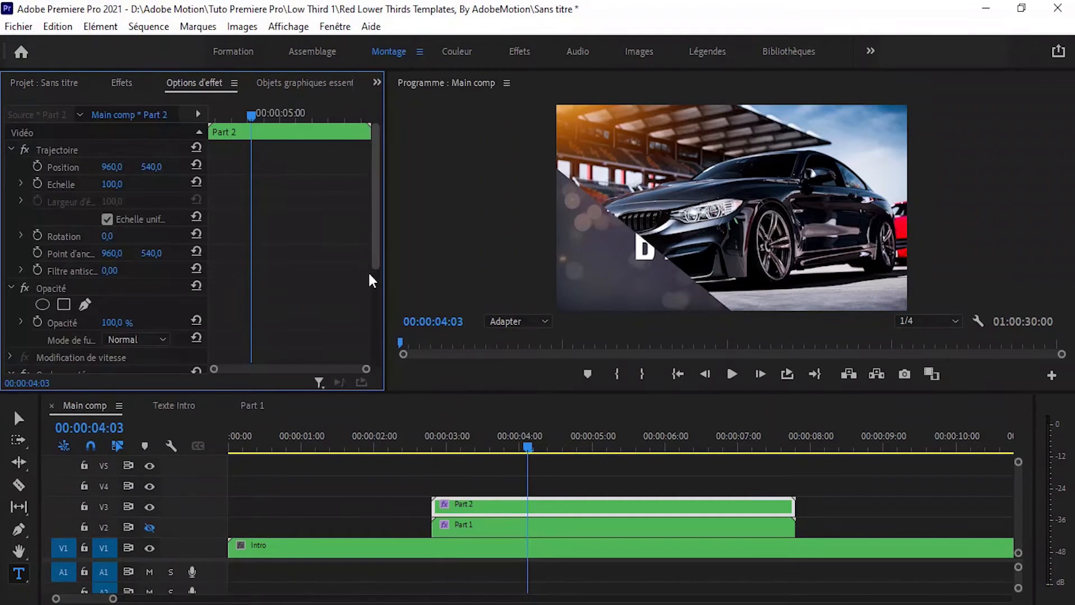
# Give Part 2's Ombre portée a white shadow colour, 100% opacity and a distance of 24.
pyautogui.click(371, 351)
pyautogui.click(110, 244)
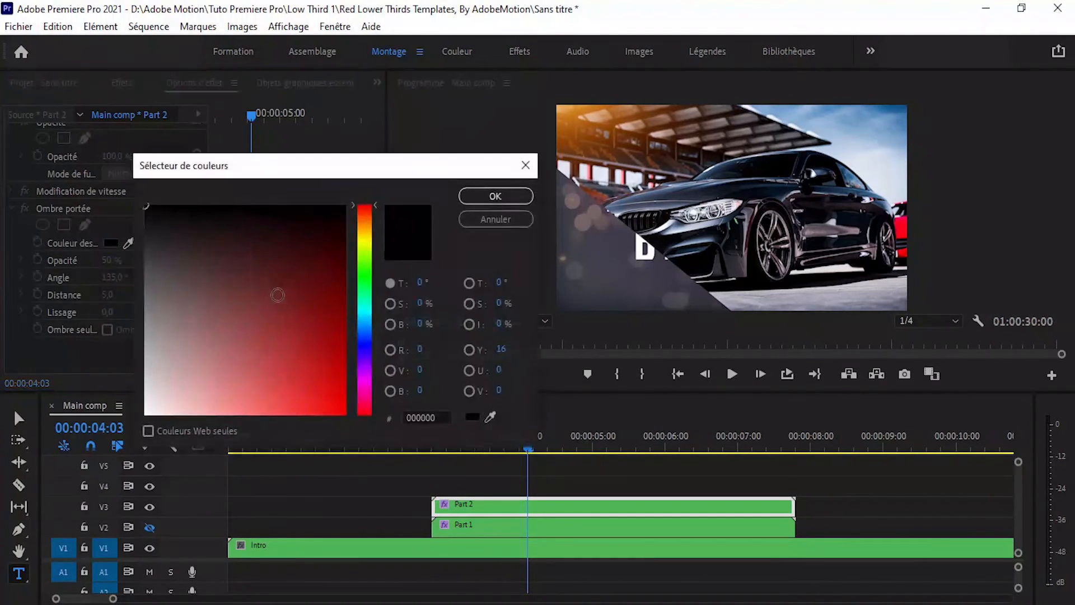
pyautogui.click(146, 412)
pyautogui.click(493, 203)
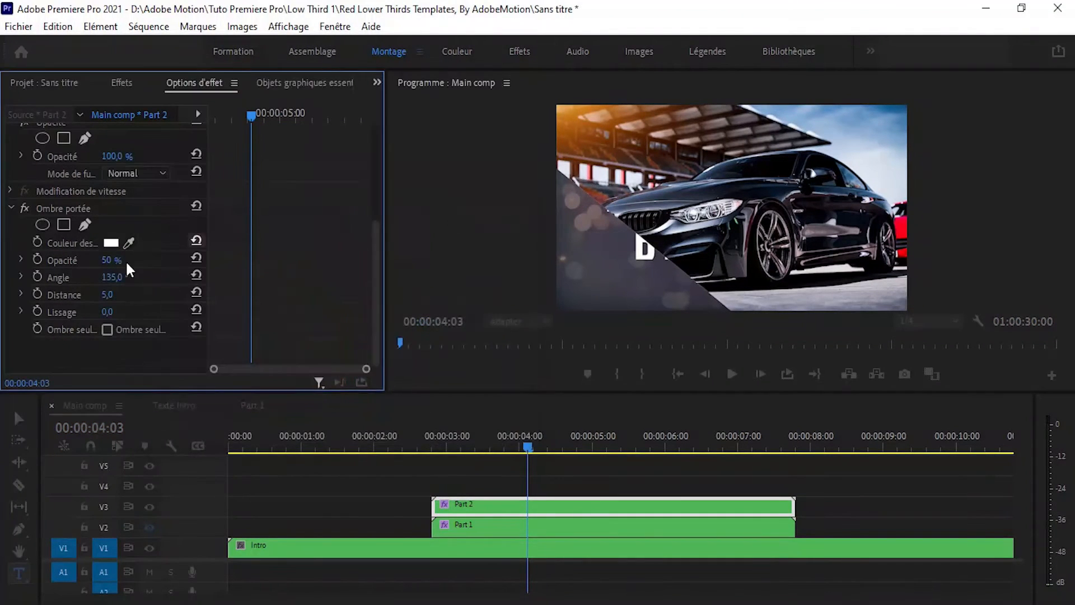
pyautogui.moveTo(112, 260); pyautogui.dragTo(163, 260)
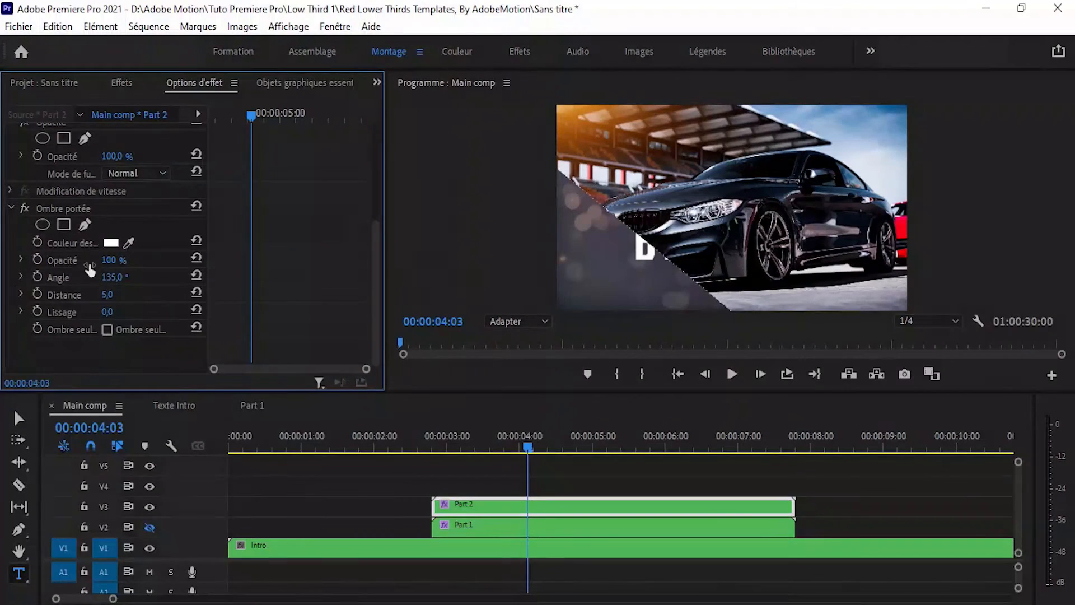
pyautogui.click(108, 294)
pyautogui.write('24')
pyautogui.press('Return')
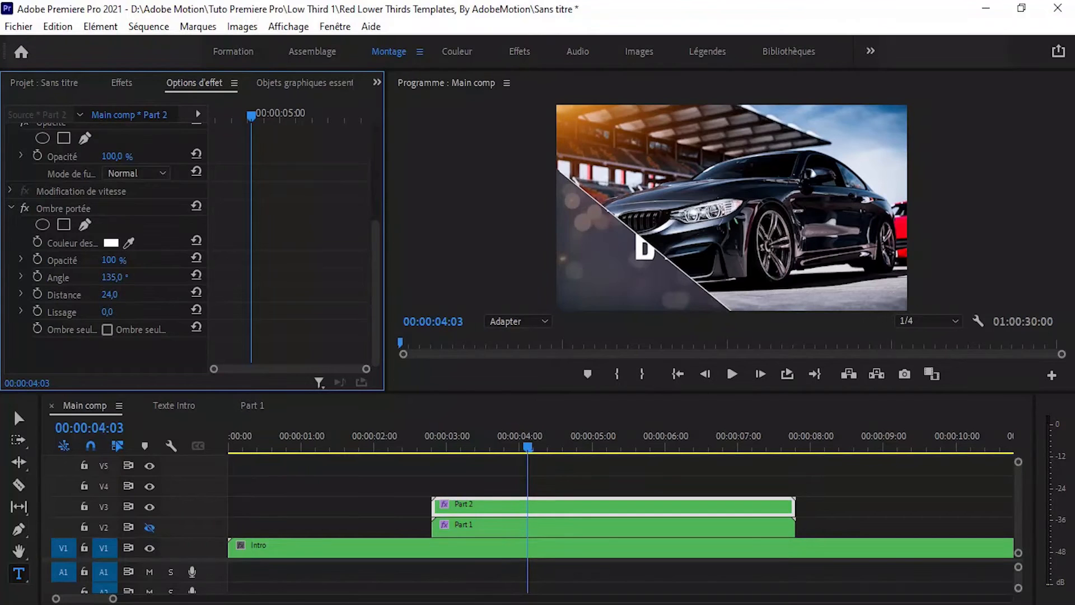
# Set Part 2's Ombre portée angle to 168° and try a distance of 20 before settling on 15.
pyautogui.click(110, 294)
pyautogui.moveTo(115, 277); pyautogui.dragTo(266, 342)
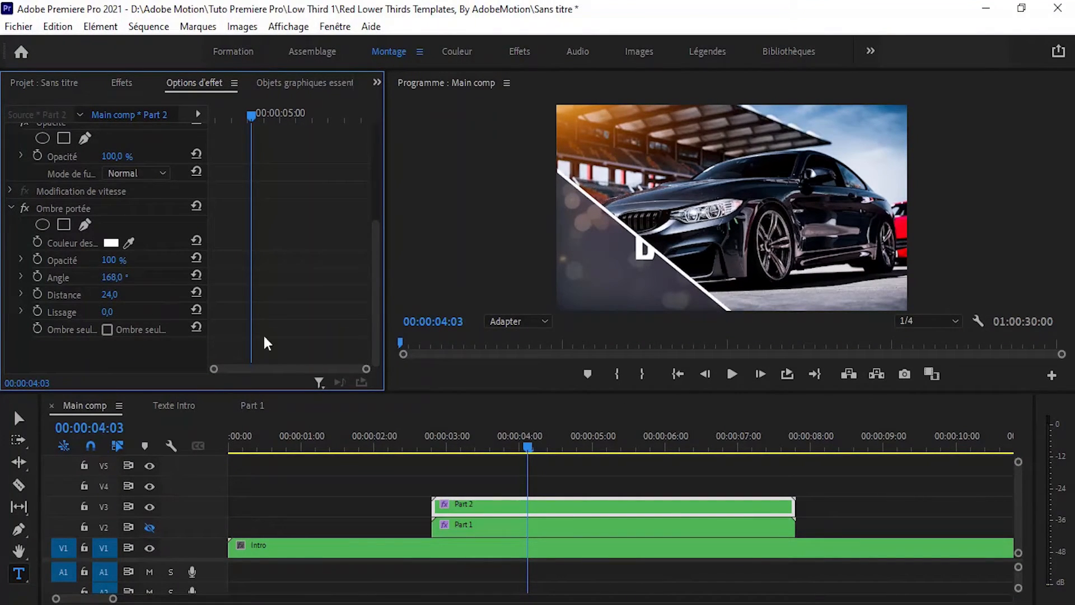
pyautogui.click(110, 294)
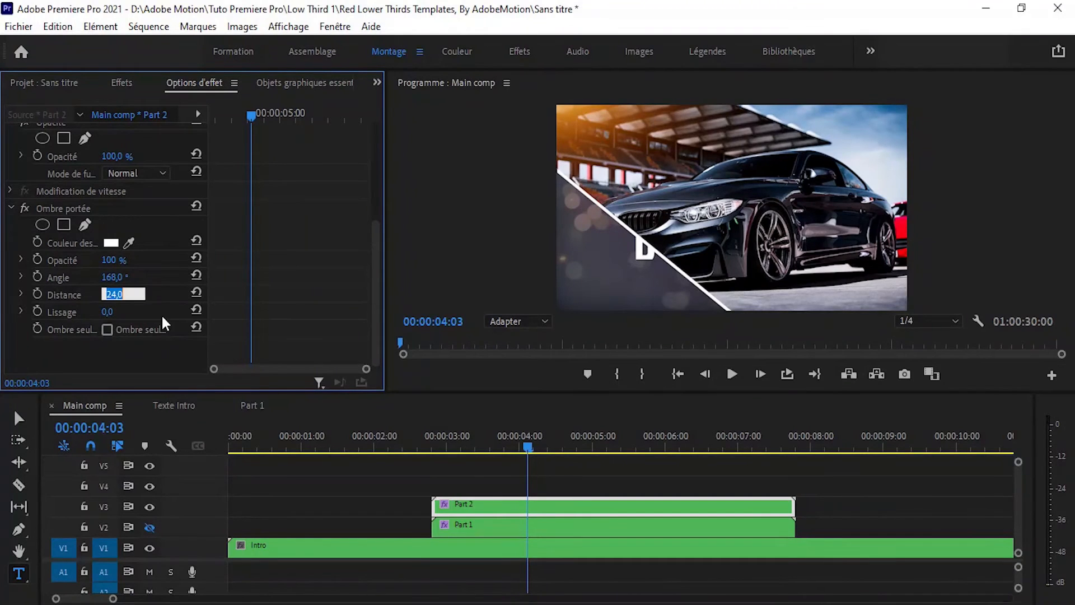
pyautogui.write('20')
pyautogui.press('Return')
pyautogui.click(110, 295)
pyautogui.write('15')
pyautogui.press('Return')
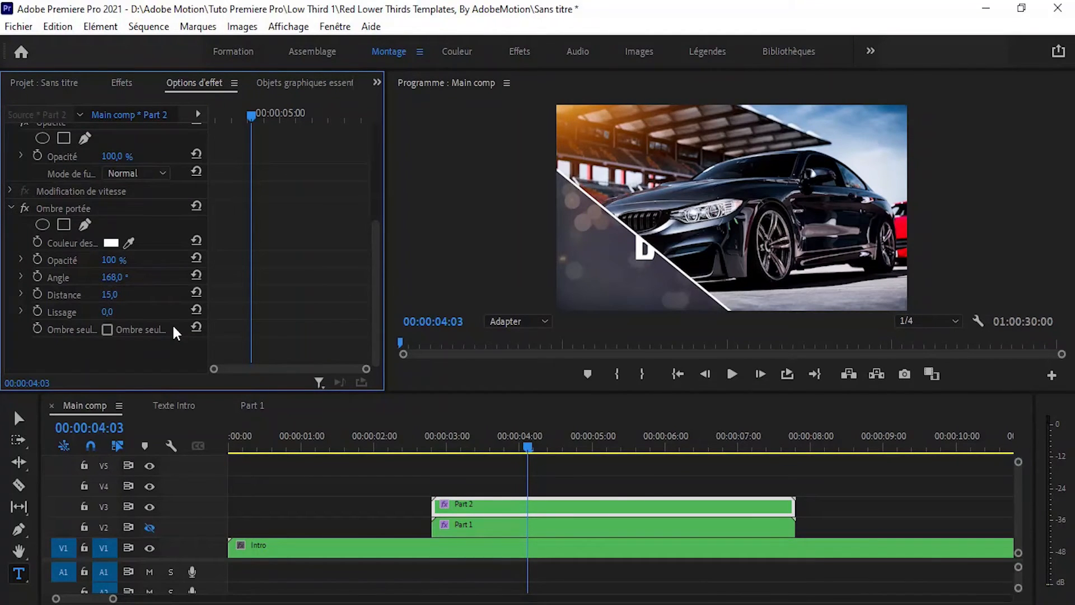
# Show track V2 again and play back Main comp from the start of Part 1 to check both wipes.
pyautogui.click(432, 445)
pyautogui.press('space')
pyautogui.press('space')
pyautogui.moveTo(465, 438); pyautogui.dragTo(435, 437)
pyautogui.press('space')
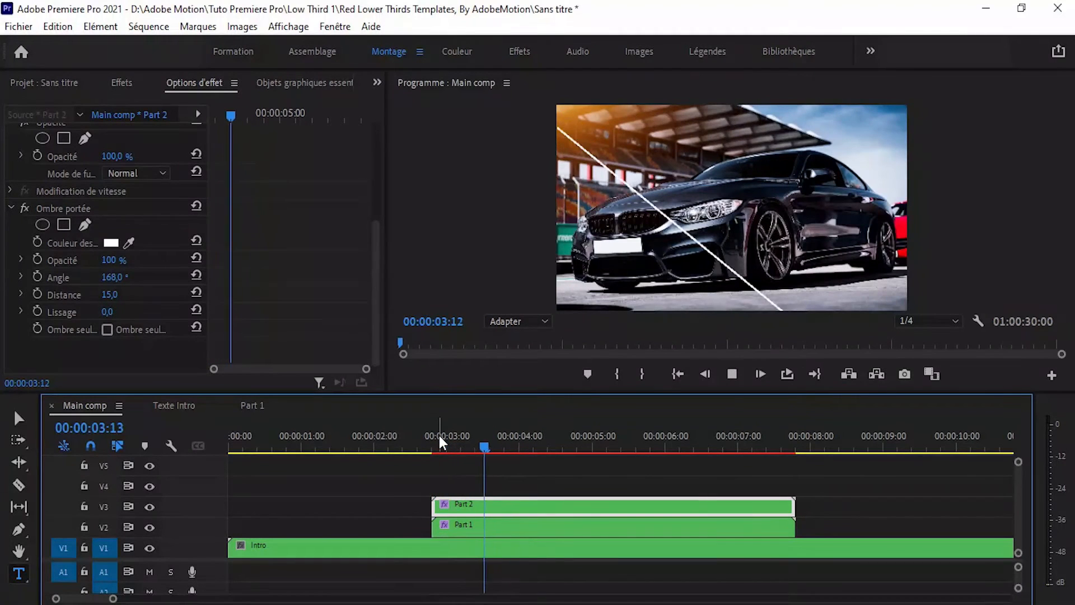
pyautogui.press('space')
pyautogui.moveTo(526, 448); pyautogui.dragTo(575, 444)
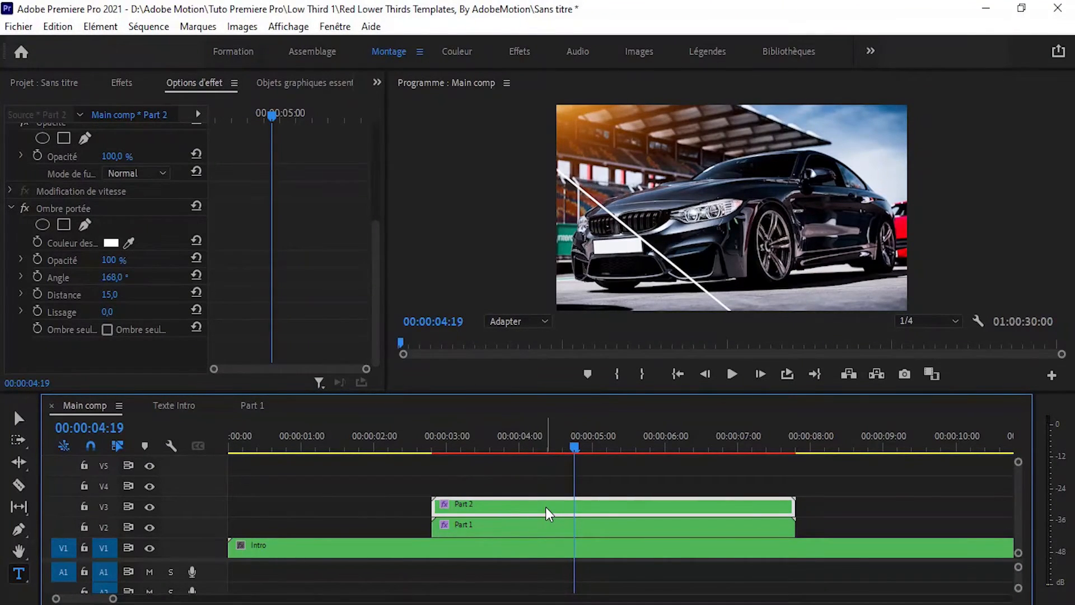
# In the Part 2 sequence, replace Image PlaceHolder 1 on track V3 with Car 2.jpg.
pyautogui.moveTo(545, 506)
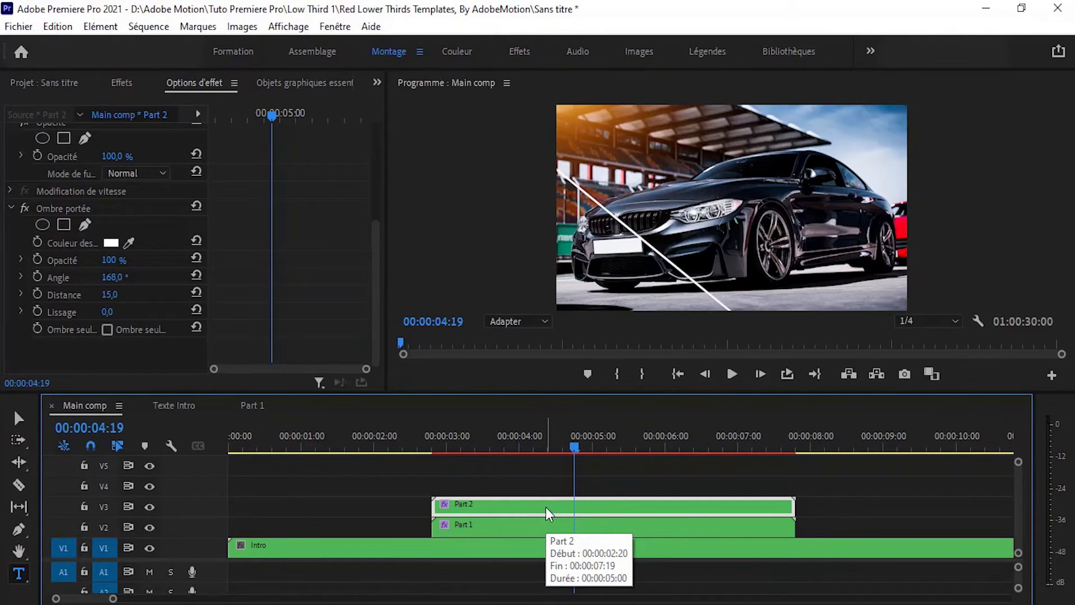
pyautogui.doubleClick(545, 506)
pyautogui.click(316, 471)
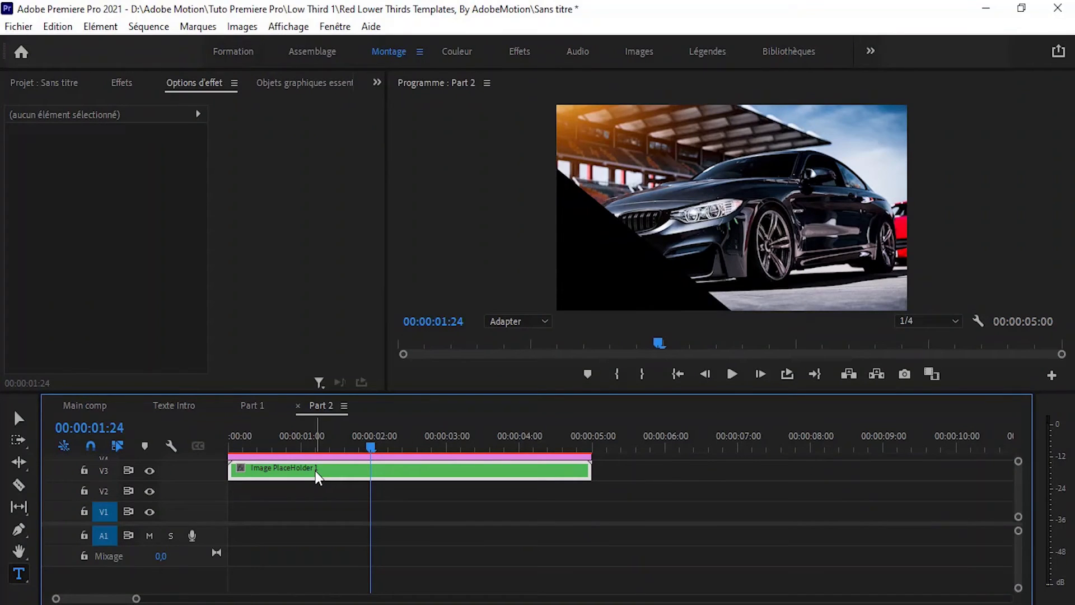
pyautogui.click(314, 471)
pyautogui.press('Delete')
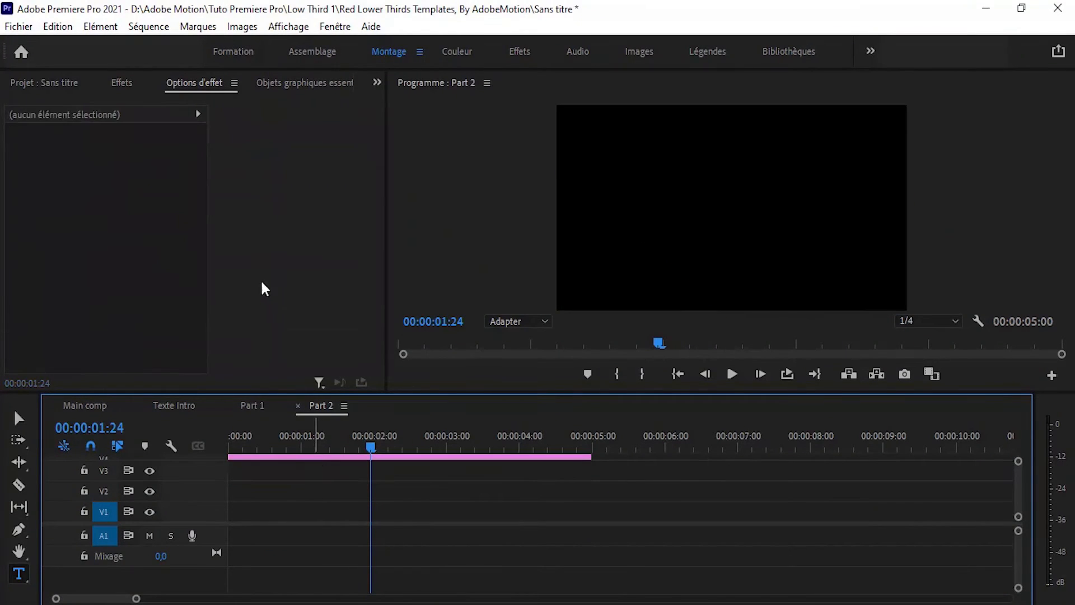
pyautogui.click(47, 84)
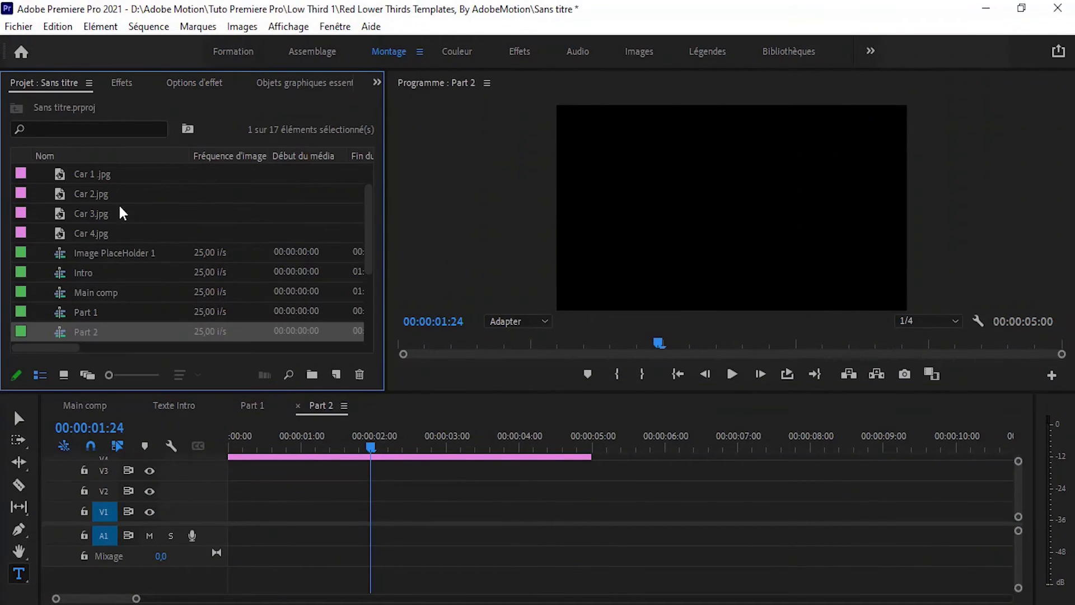
pyautogui.moveTo(99, 193); pyautogui.dragTo(390, 275)
pyautogui.moveTo(291, 495); pyautogui.dragTo(277, 473)
# Nest the Car 2.jpg clip in Part 2 as a sequence named Image plaholder 2.
pyautogui.click(277, 473)
pyautogui.rightClick(277, 472)
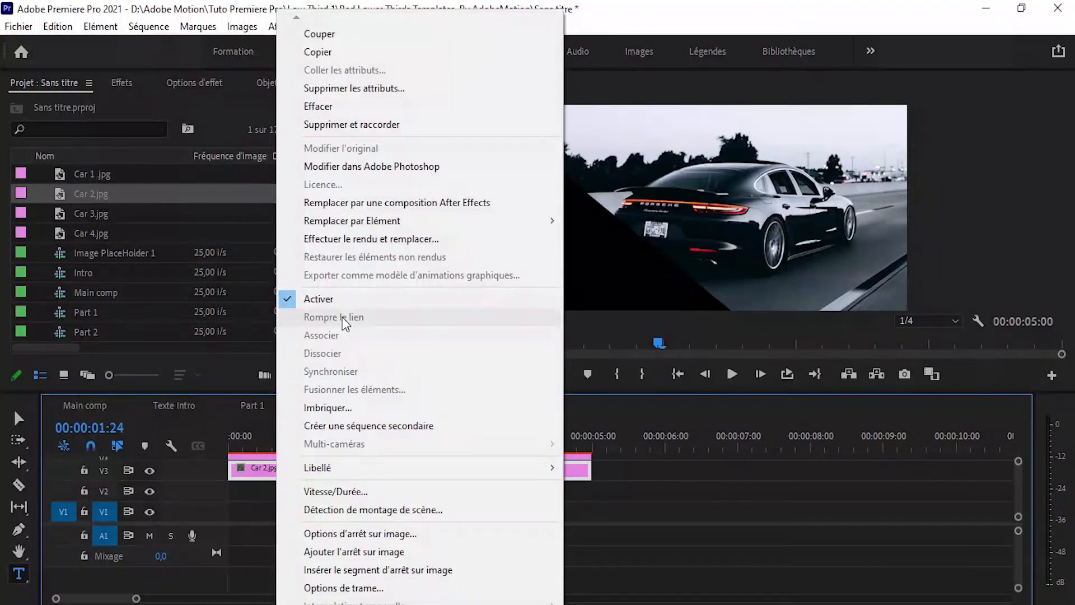
pyautogui.click(353, 408)
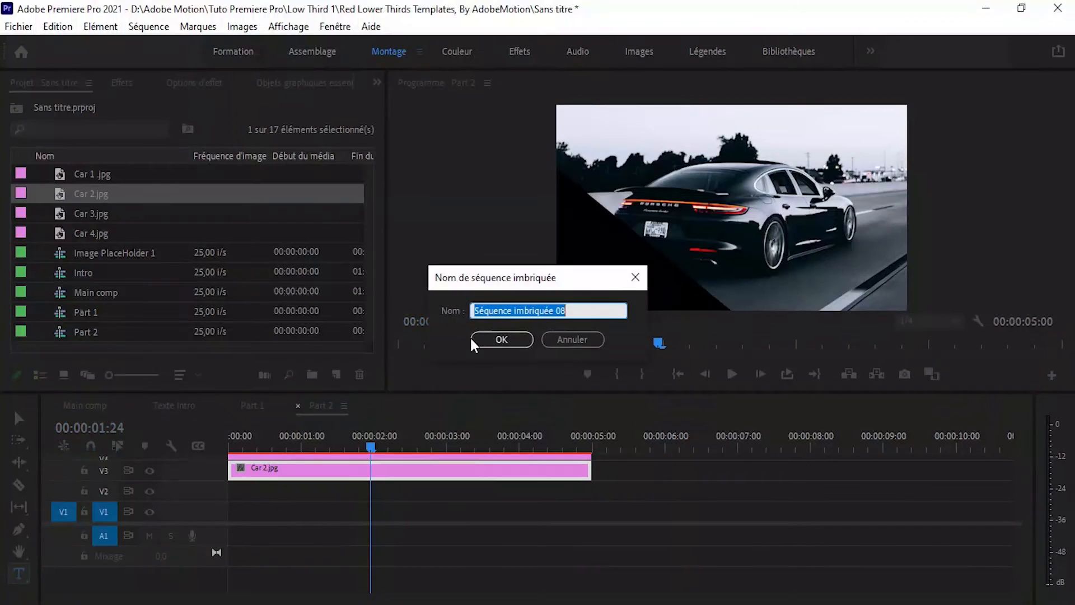
pyautogui.press('BackSpace')
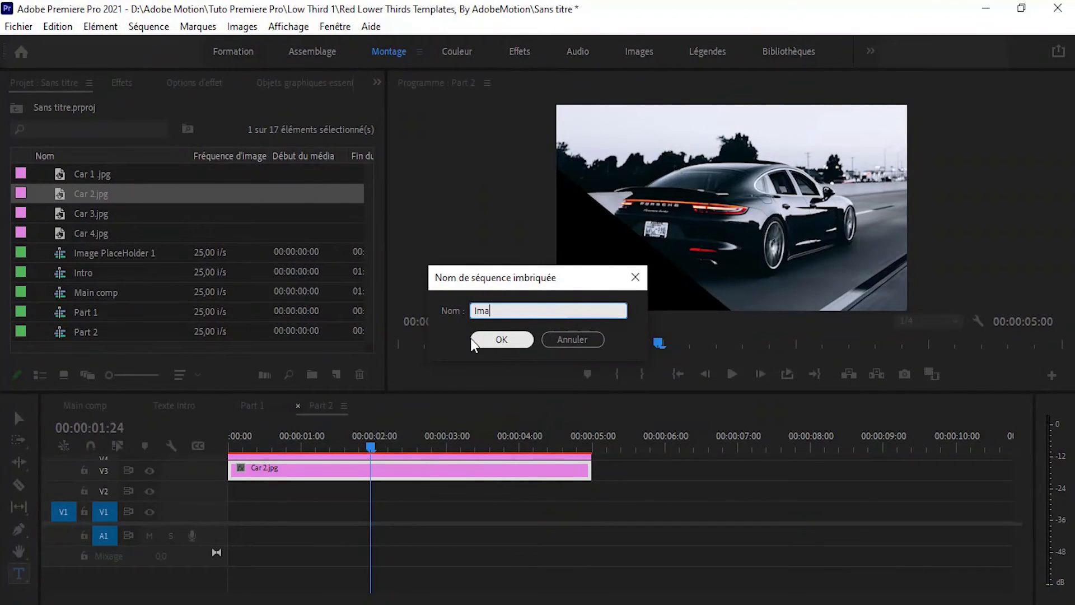
pyautogui.write('Imageplahoer')
pyautogui.press('BackSpace')
pyautogui.press('BackSpace')
pyautogui.write('lder')
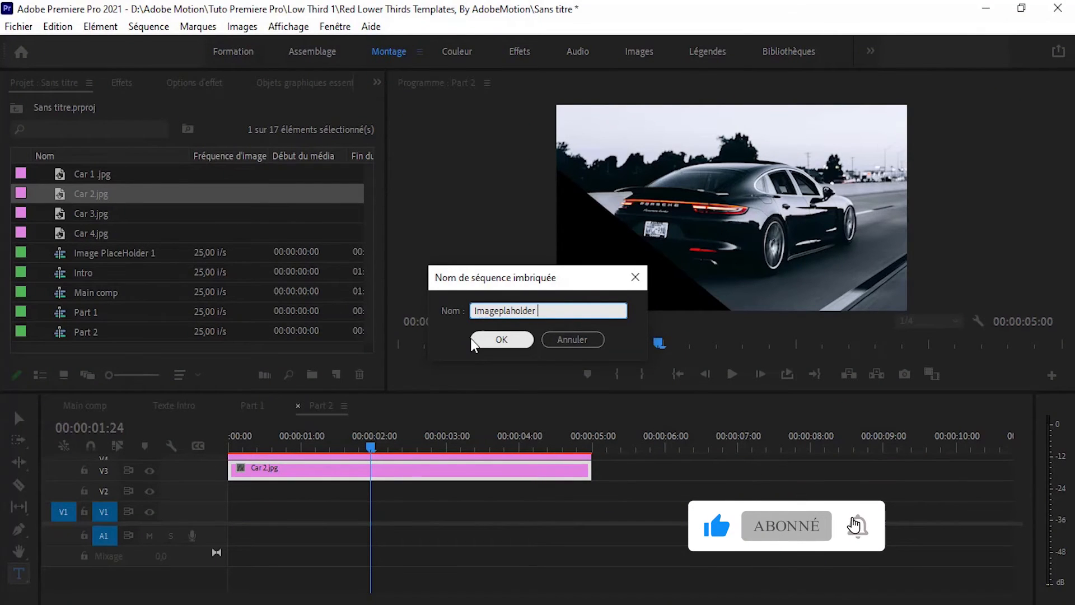
pyautogui.write(' 2')
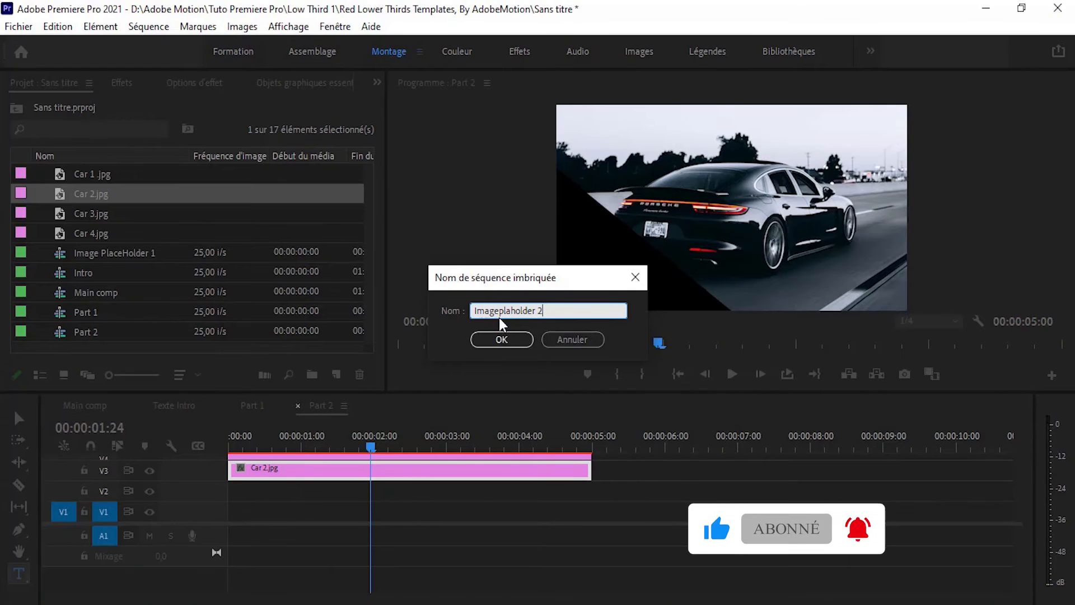
pyautogui.click(499, 311)
pyautogui.click(513, 335)
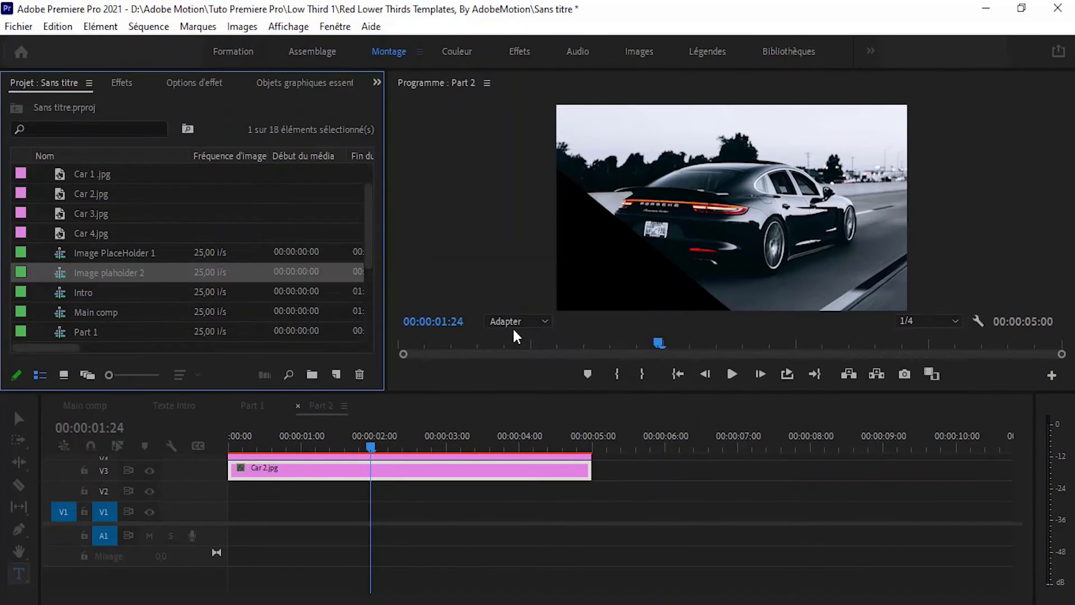
# Open the Image plaholder 2 sequence and set the Car 2.jpg clip's position to 652, 590.
pyautogui.moveTo(290, 472); pyautogui.dragTo(287, 510)
pyautogui.moveTo(250, 438); pyautogui.dragTo(252, 439)
pyautogui.doubleClick(284, 508)
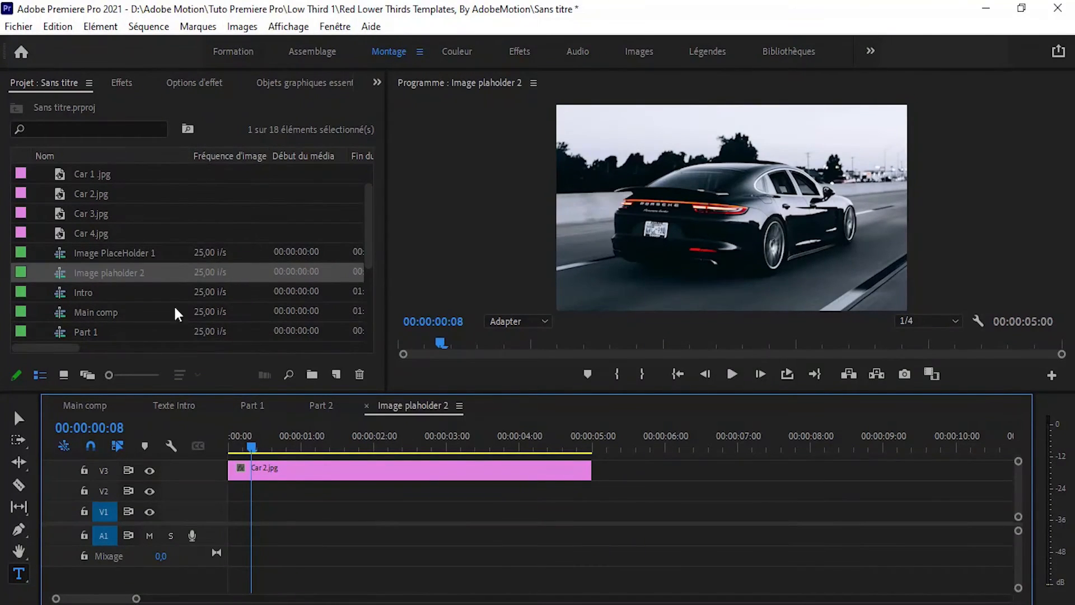
pyautogui.click(324, 465)
pyautogui.click(175, 82)
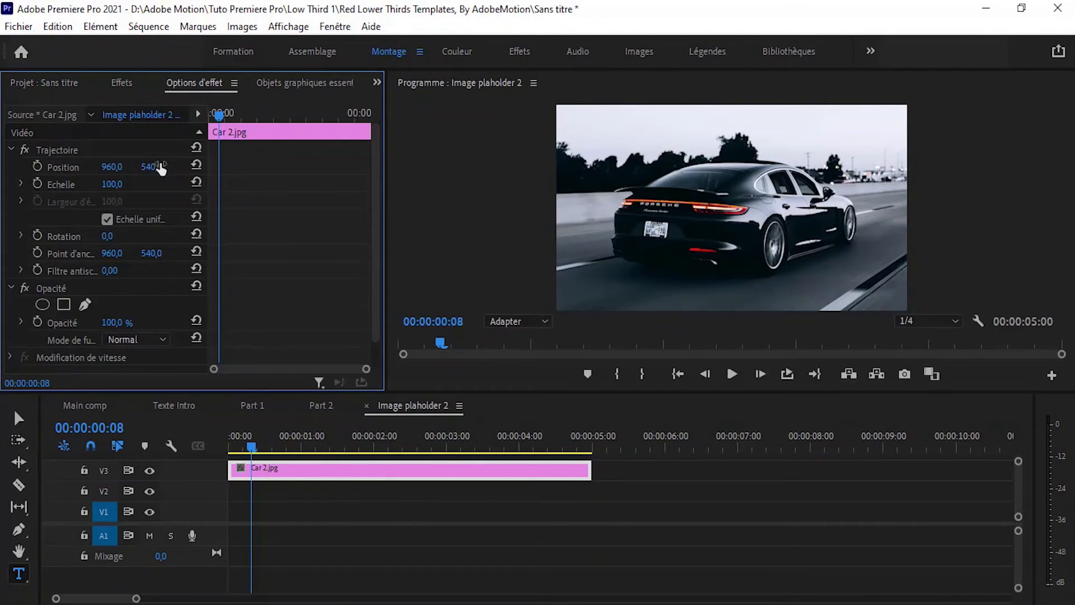
pyautogui.moveTo(115, 167); pyautogui.dragTo(34, 166)
pyautogui.moveTo(151, 167); pyautogui.dragTo(324, 340)
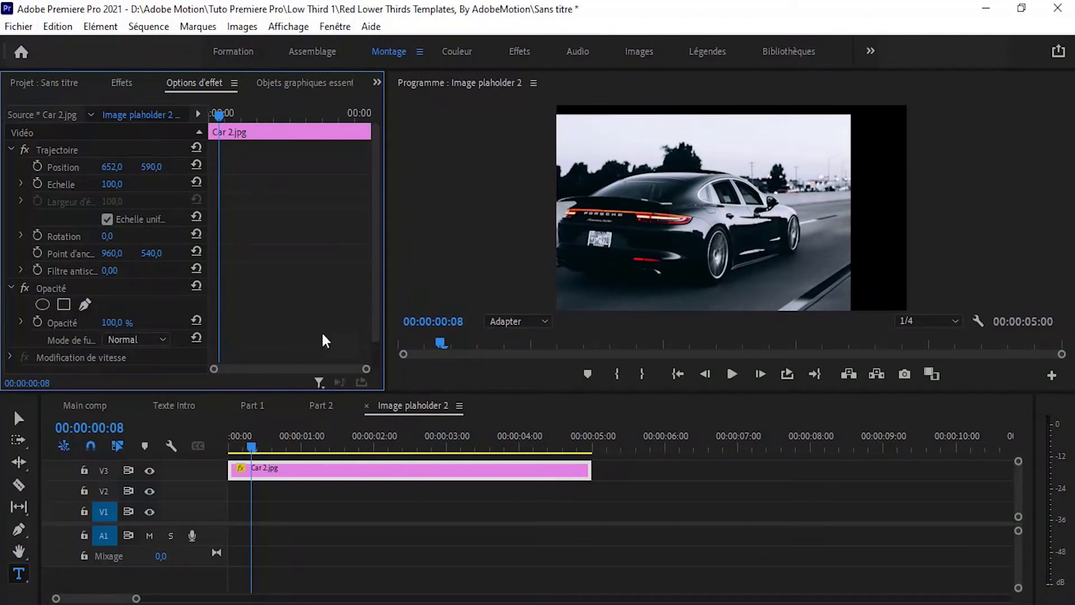
# In the Image plaholder 2 sequence, set the Car 2.jpg clip's scale to 141 to fill the frame.
pyautogui.click(101, 409)
pyautogui.moveTo(435, 439); pyautogui.dragTo(601, 425)
pyautogui.click(420, 406)
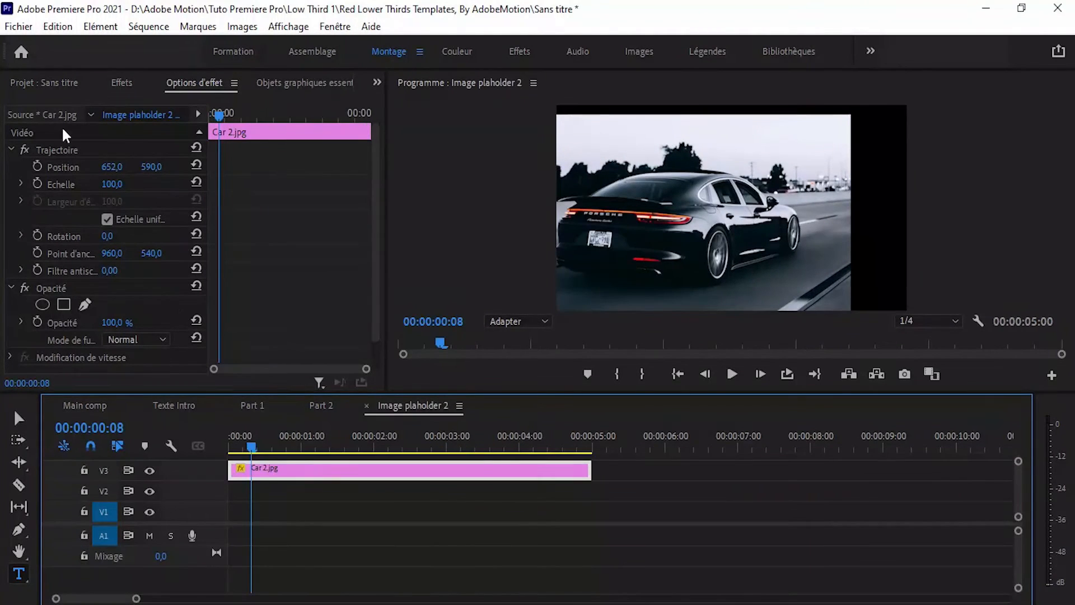
pyautogui.moveTo(120, 191); pyautogui.dragTo(143, 191)
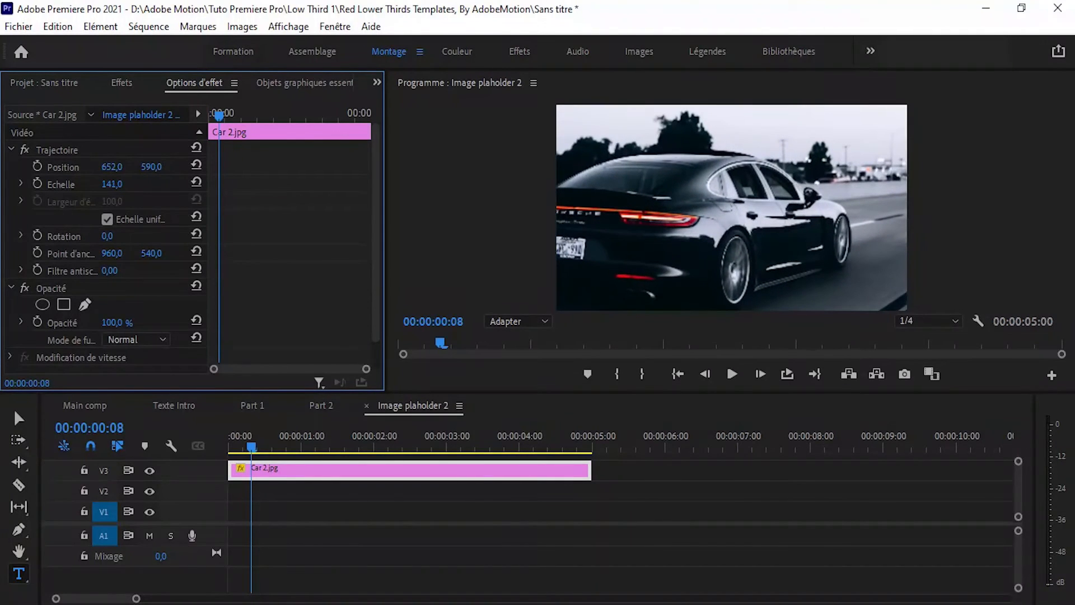
# Play back Main comp from the start of the Part clips to check the enlarged Car 2 image.
pyautogui.click(92, 404)
pyautogui.moveTo(439, 441); pyautogui.dragTo(480, 436)
pyautogui.click(443, 444)
pyautogui.press('space')
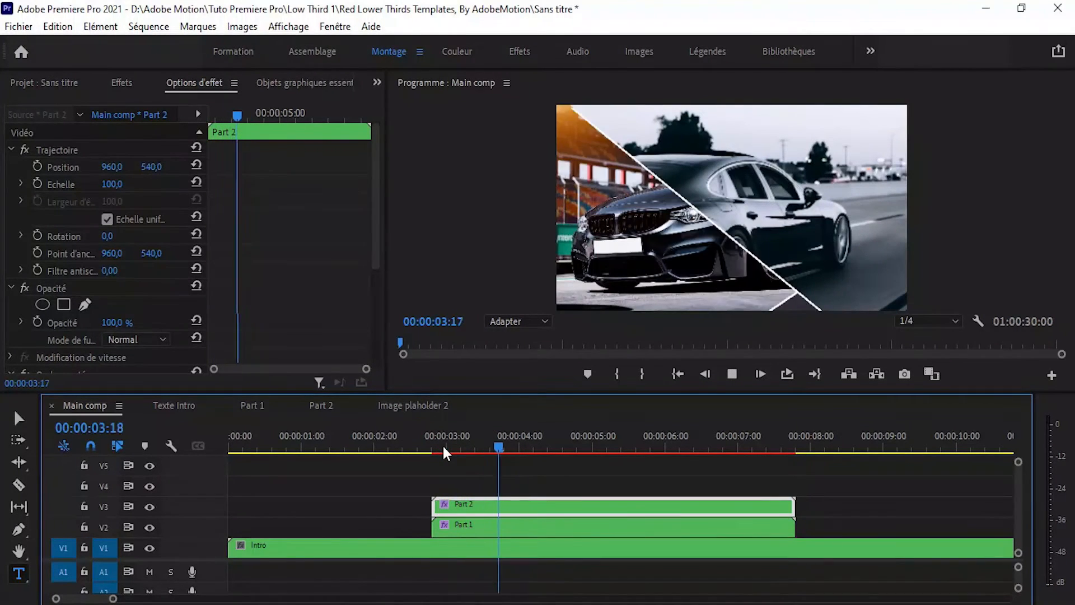
pyautogui.press('space')
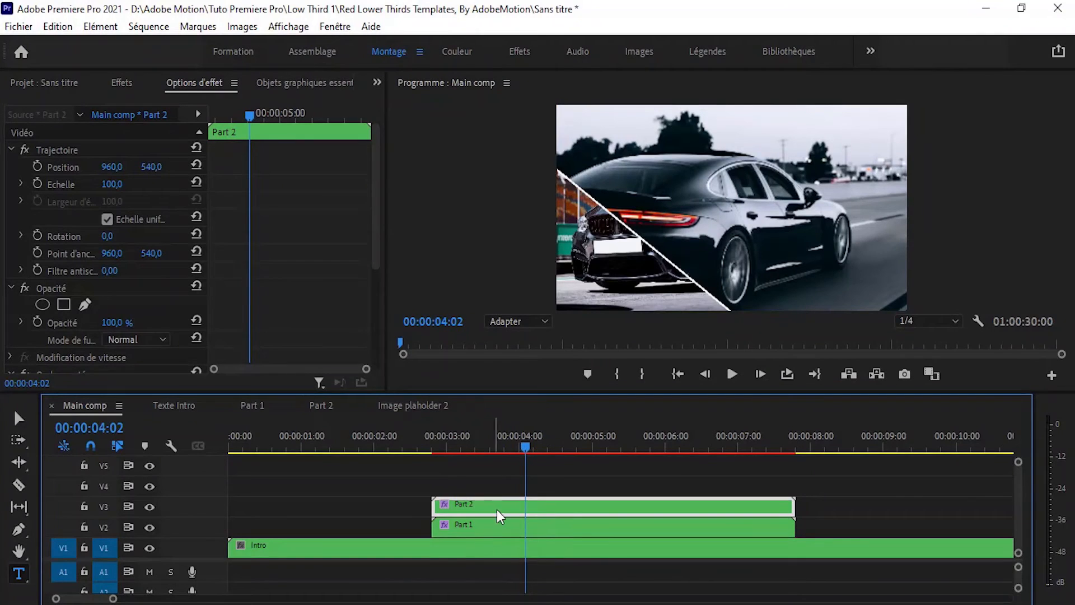
# Move Car 2.jpg in Image plaholder 2 and Image PlaceHolder 1 in Part 1 to track V1, closing the Image plaholder 2 sequence.
pyautogui.click(415, 409)
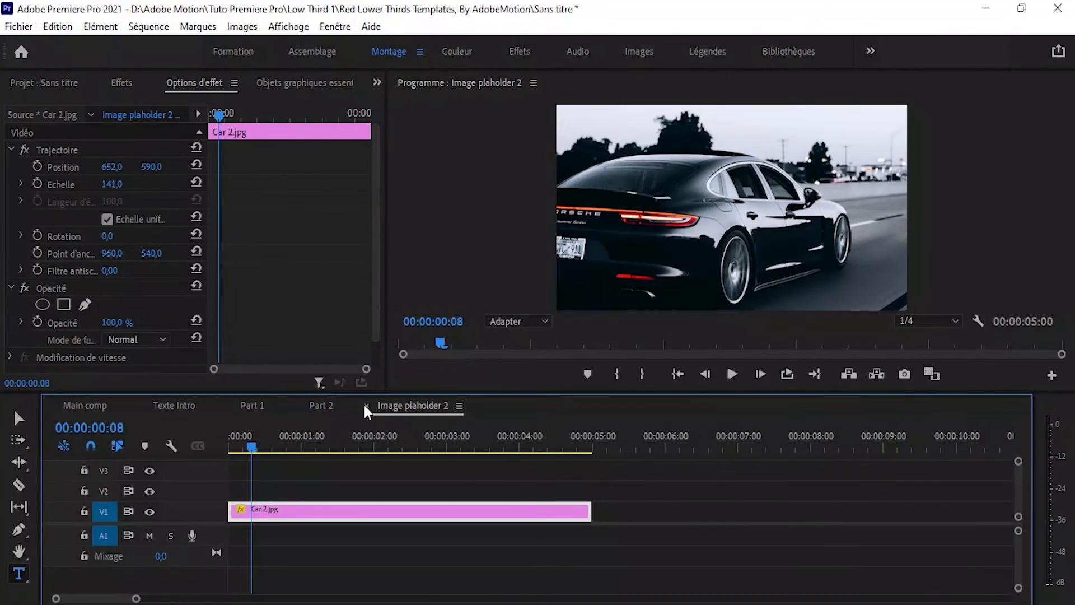
pyautogui.click(366, 405)
pyautogui.click(257, 404)
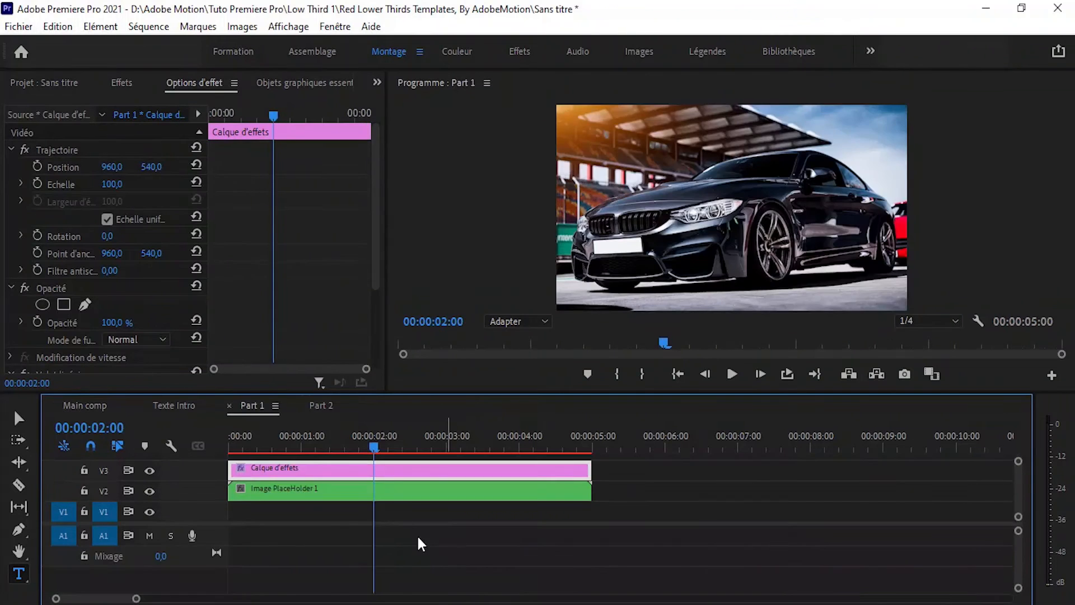
pyautogui.moveTo(320, 489); pyautogui.dragTo(314, 520)
# In Part 1, keyframe Image PlaceHolder 1's scale from 100 at the clip's start to 143 at its end, and close the sequence.
pyautogui.click(232, 439)
pyautogui.click(38, 183)
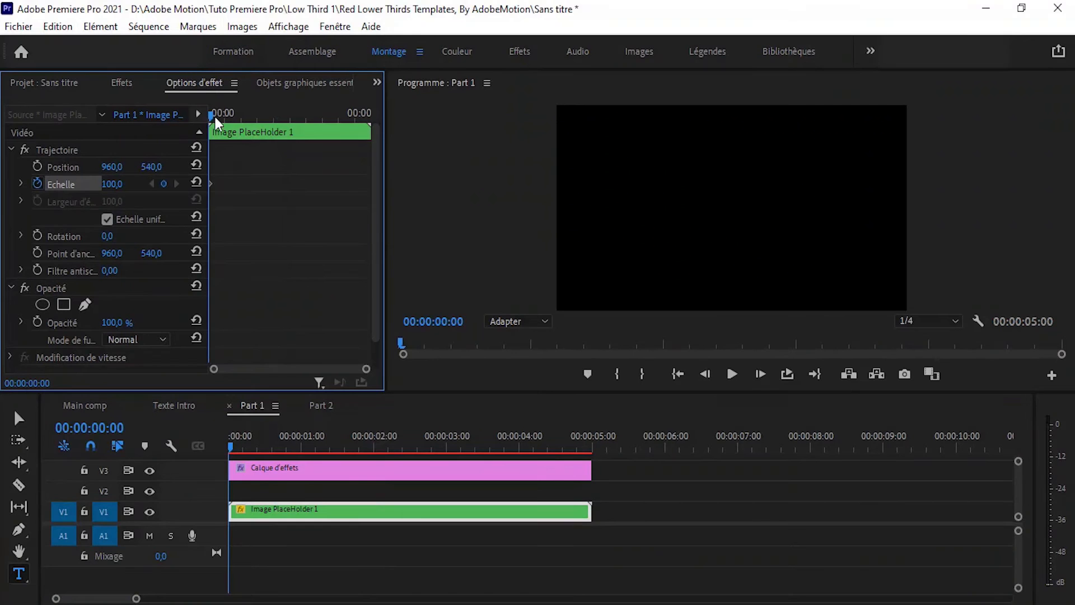
pyautogui.moveTo(210, 114); pyautogui.dragTo(325, 130)
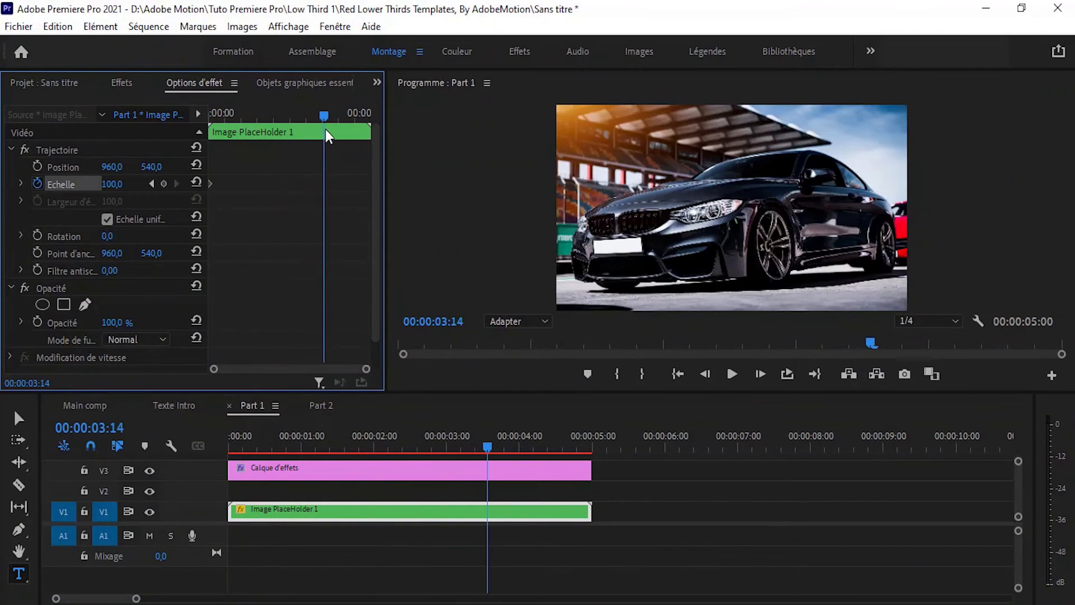
pyautogui.moveTo(112, 184); pyautogui.dragTo(136, 183)
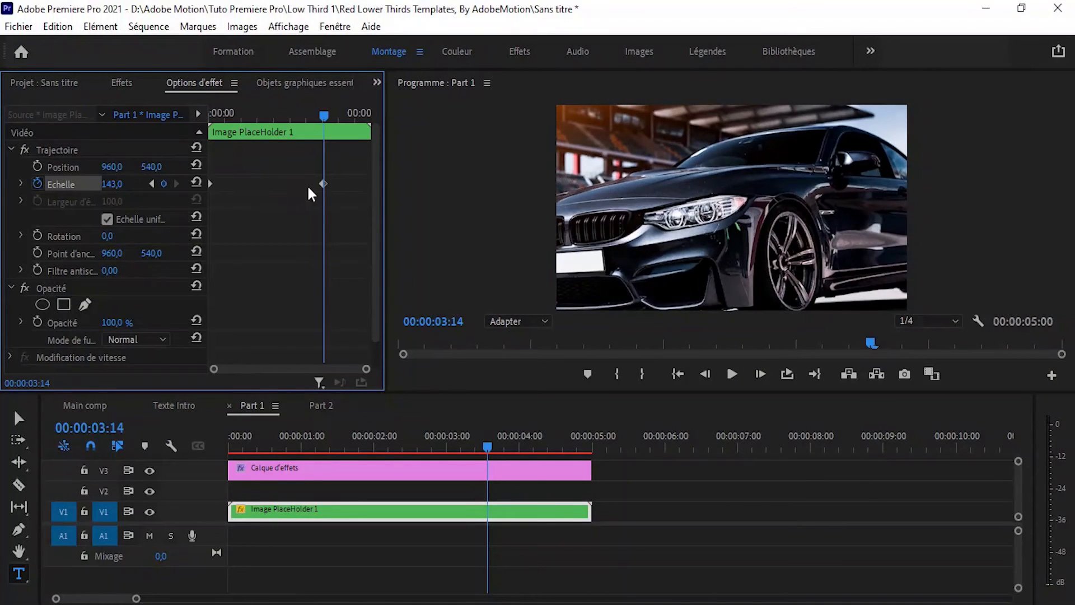
pyautogui.moveTo(347, 188); pyautogui.dragTo(371, 189)
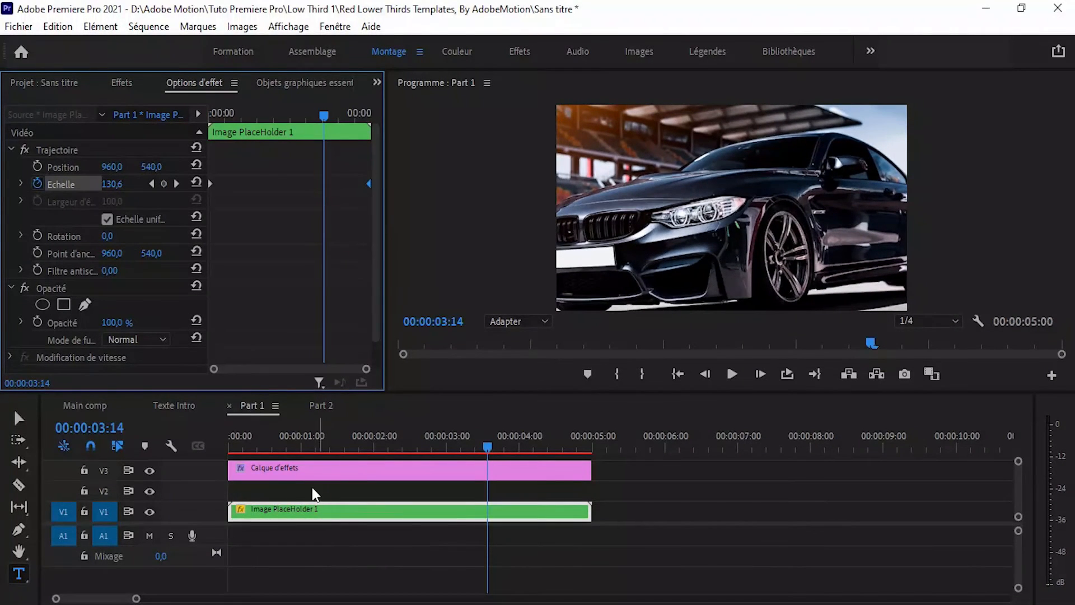
pyautogui.click(229, 406)
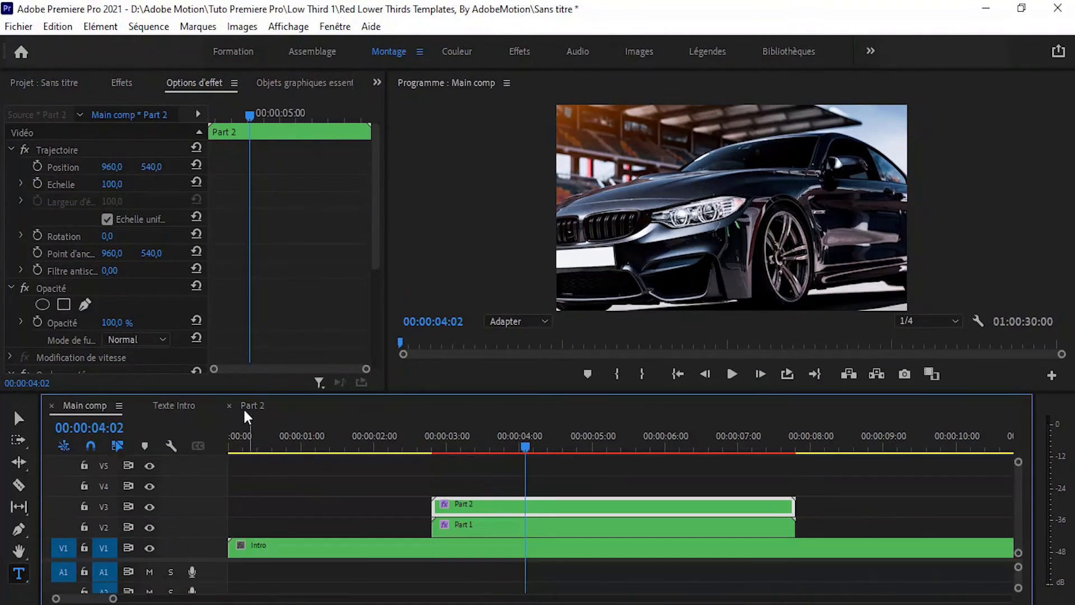
# In Part 2, keyframe the Image plaholder 2 clip's scale to grow from 100 at its start to a larger value at its end.
pyautogui.doubleClick(437, 502)
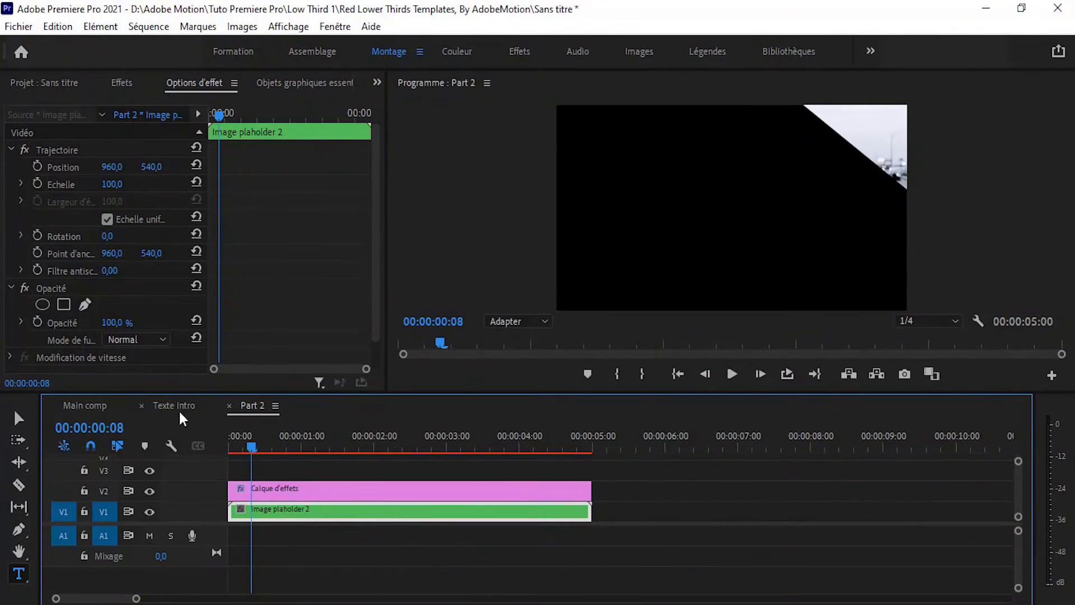
pyautogui.click(37, 183)
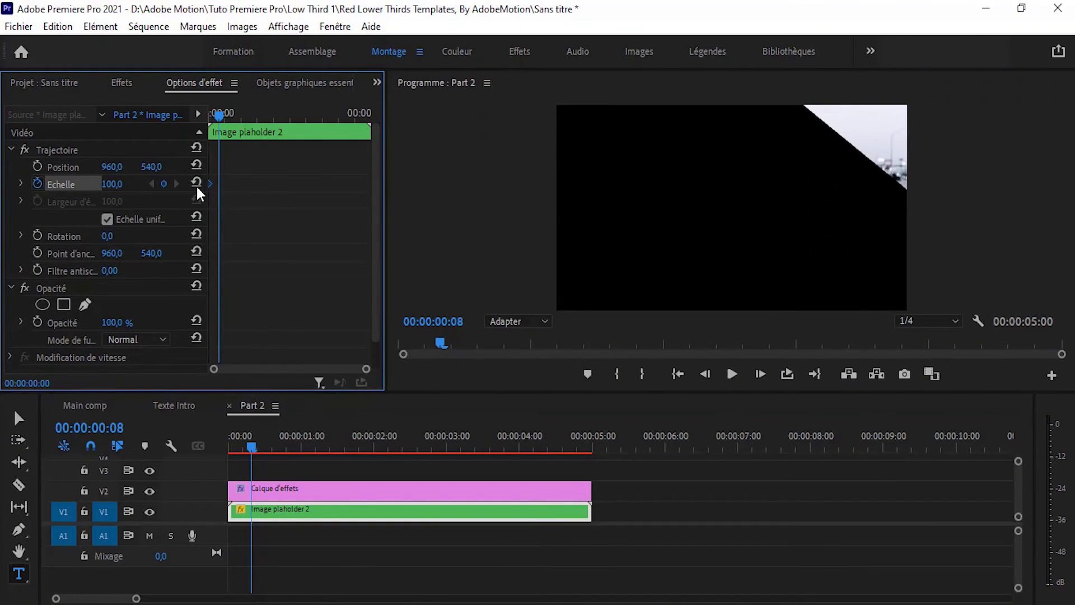
pyautogui.moveTo(115, 185); pyautogui.dragTo(129, 185)
pyautogui.click(386, 443)
pyautogui.moveTo(394, 443); pyautogui.dragTo(408, 447)
pyautogui.moveTo(218, 184); pyautogui.dragTo(394, 201)
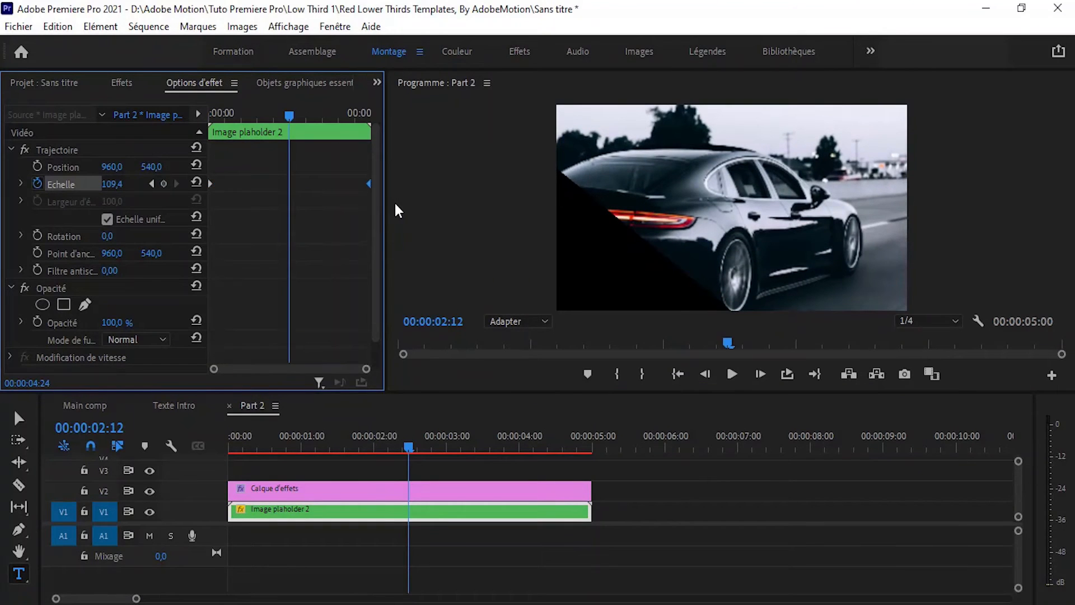
# Play back Main comp from the start of Part 1 to check both image zooms.
pyautogui.click(87, 406)
pyautogui.click(431, 442)
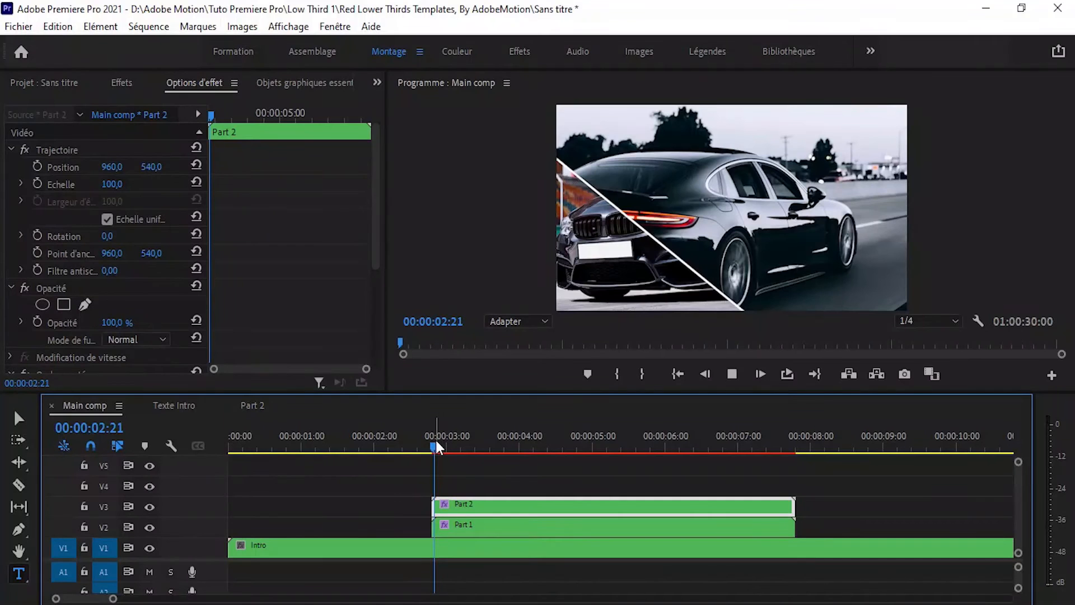
pyautogui.press('space')
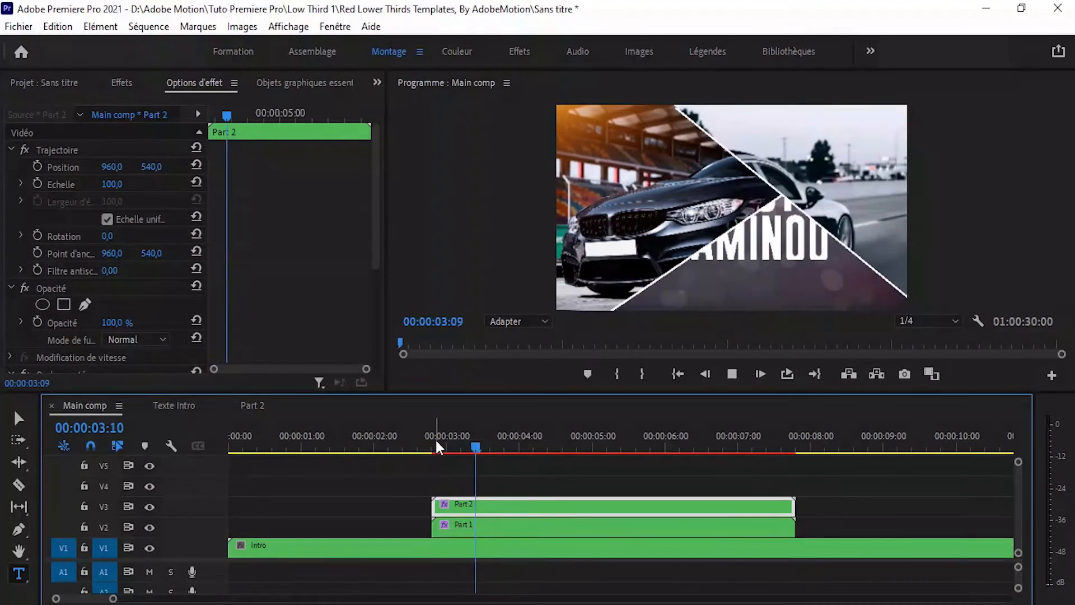
pyautogui.press('space')
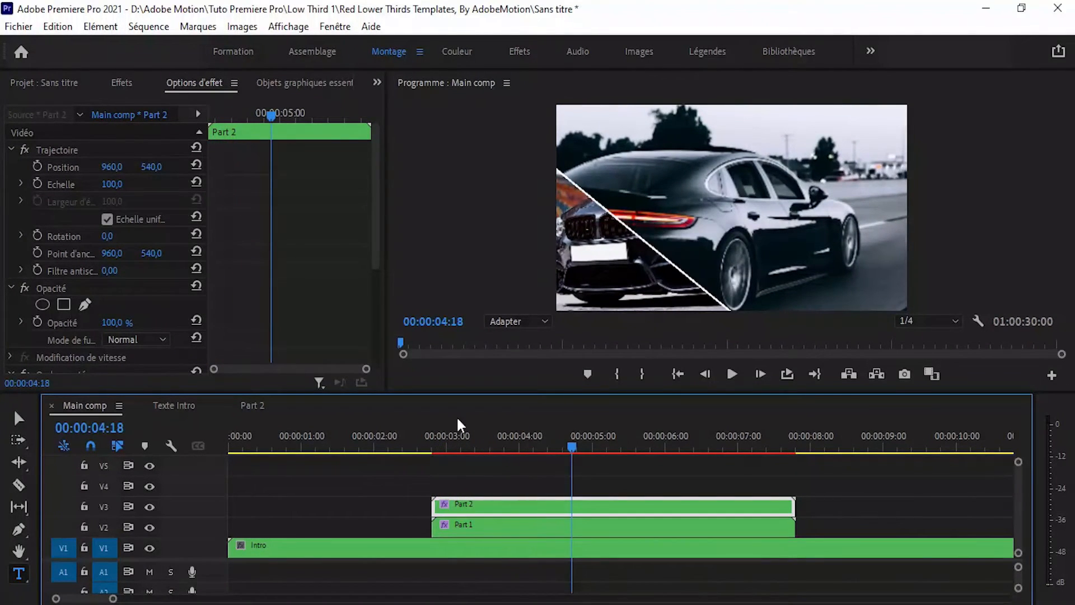
# Add a text layer reading TUTO over the car on track V4 of Main comp at 00:00:04:18.
pyautogui.click(450, 471)
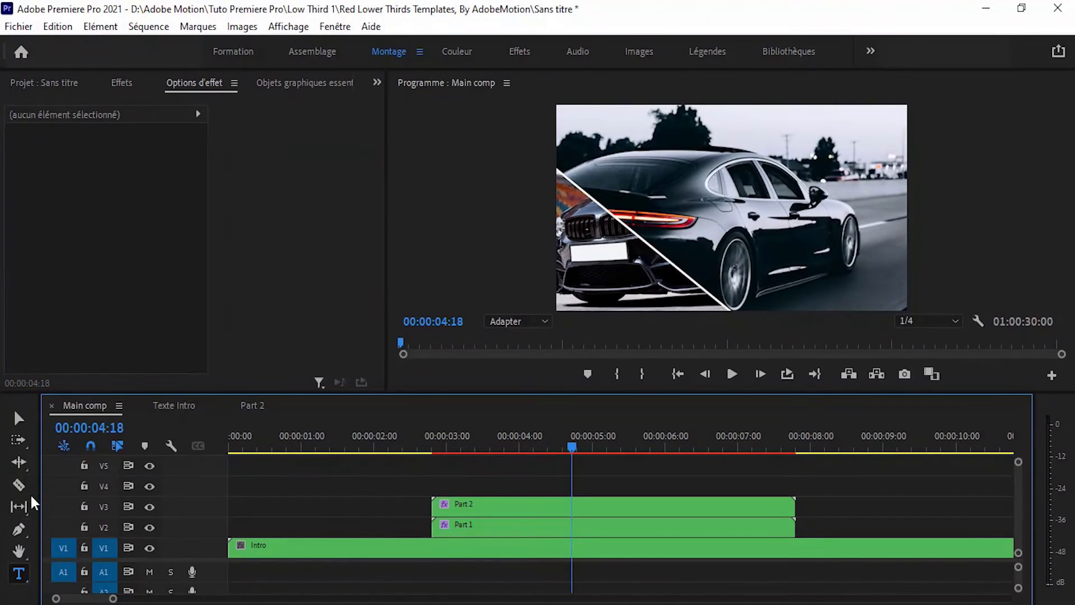
pyautogui.click(669, 183)
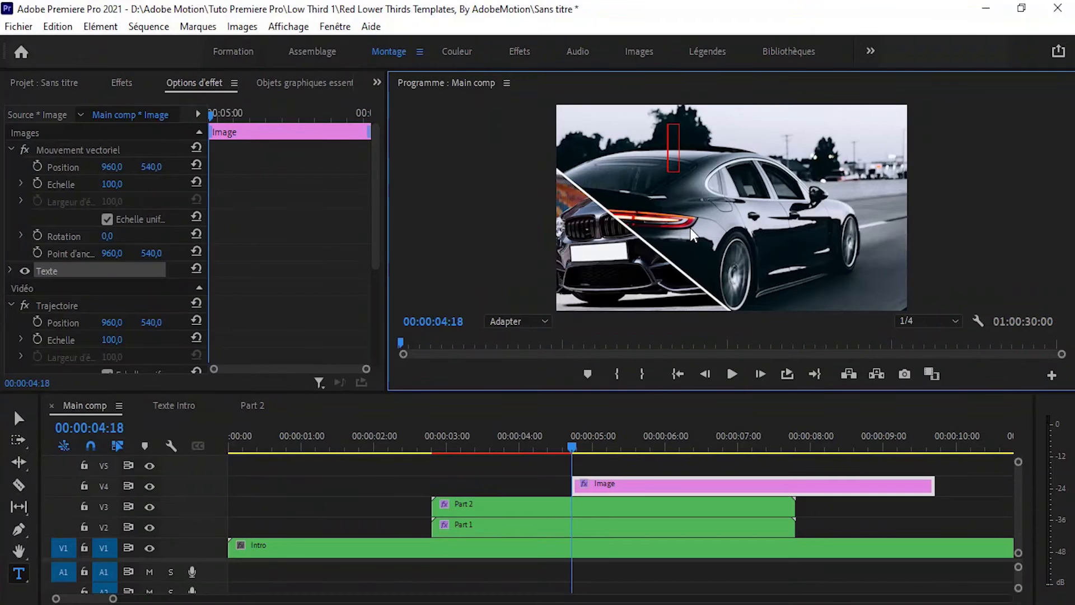
pyautogui.write('A')
pyautogui.press('BackSpace')
pyautogui.write('PREM')
pyautogui.press('BackSpace')
pyautogui.press('BackSpace')
pyautogui.press('BackSpace')
pyautogui.press('BackSpace')
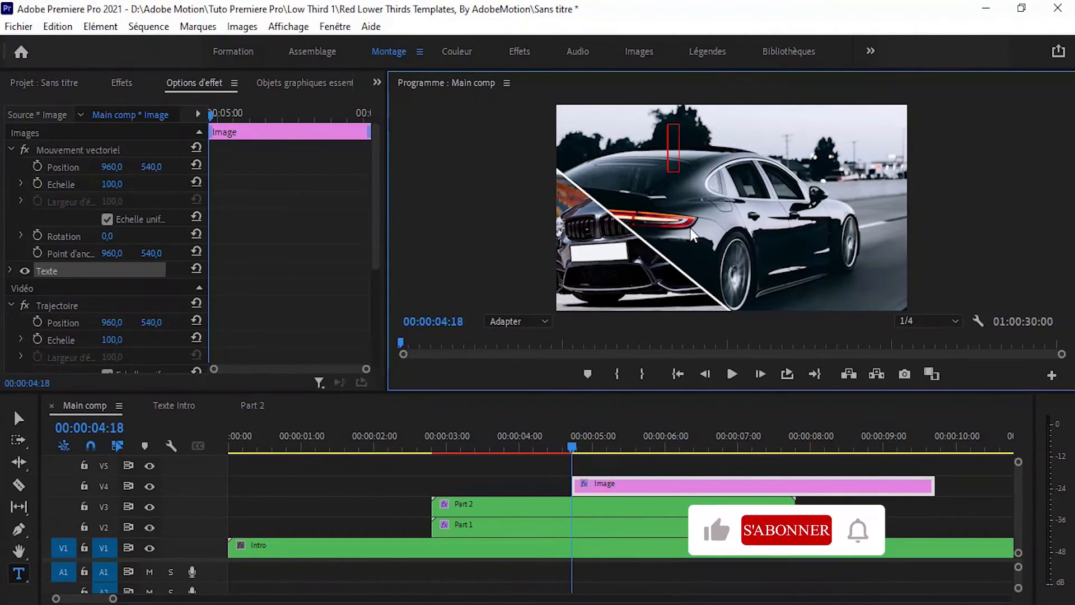
pyautogui.write('TUT')
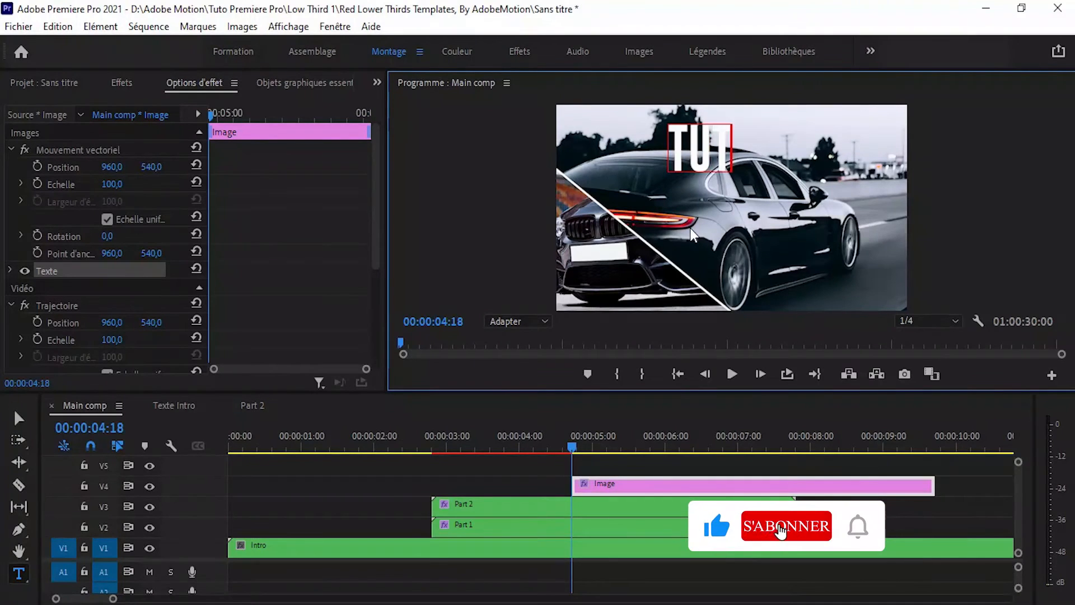
pyautogui.write('O')
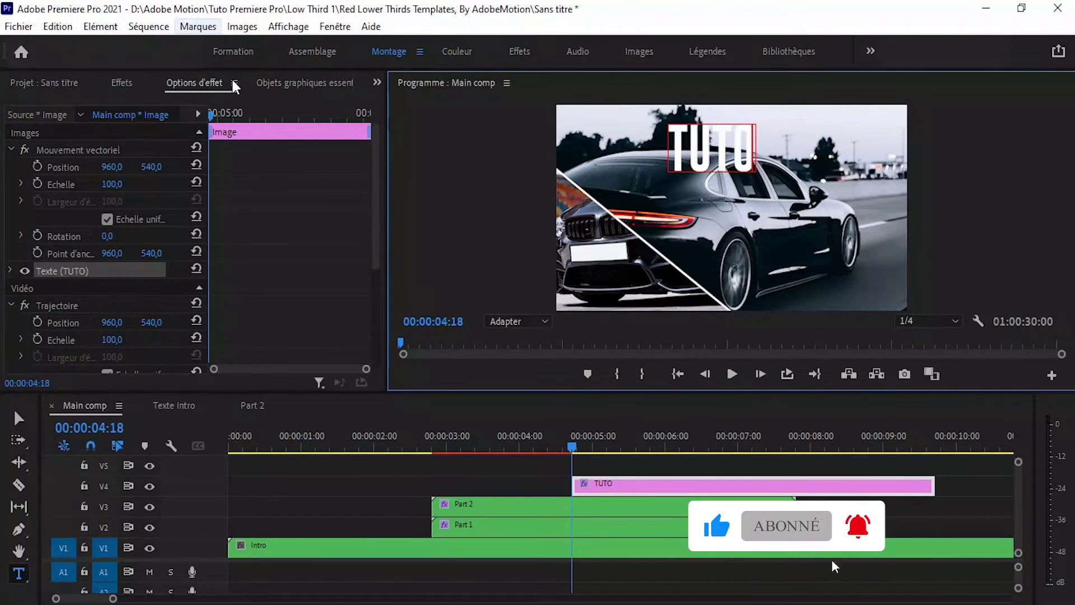
# Set the TUTO text's font size to 115, keeping the Gobold Regular font.
pyautogui.click(285, 82)
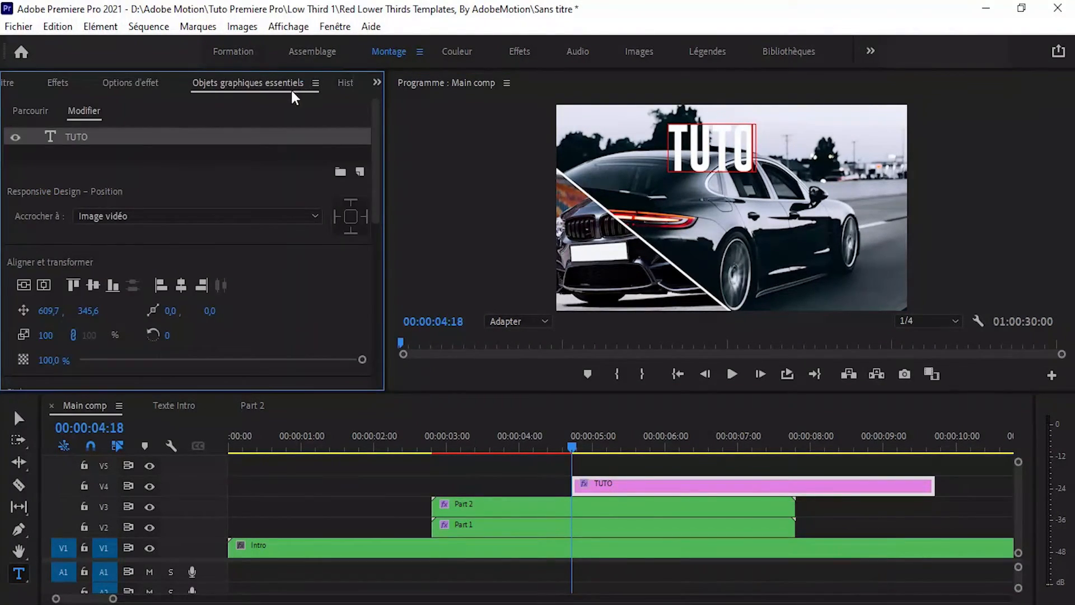
pyautogui.click(207, 144)
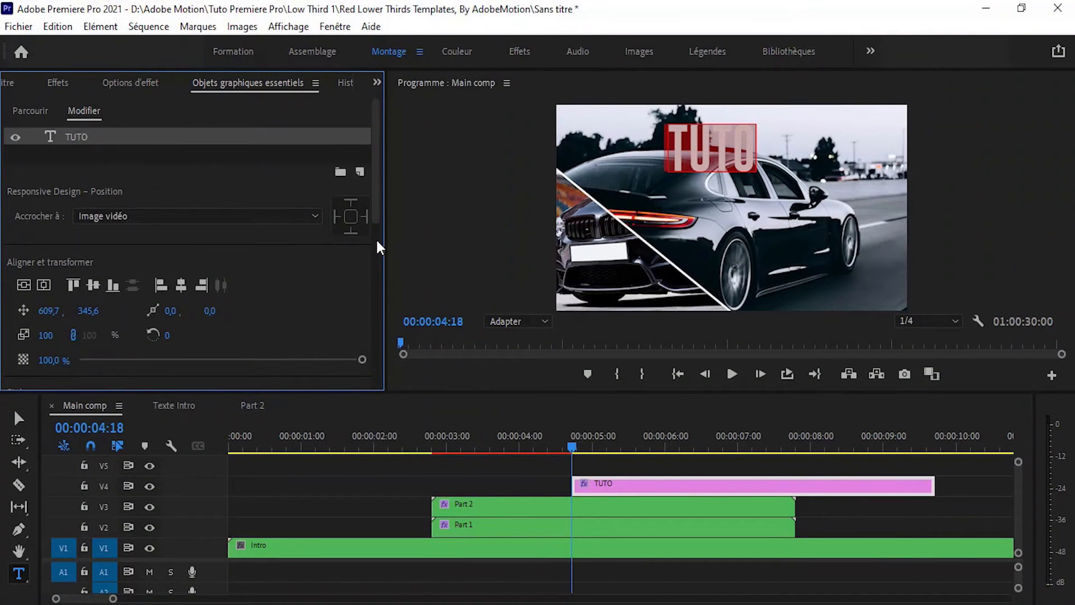
pyautogui.scroll(-5, 375, 247)
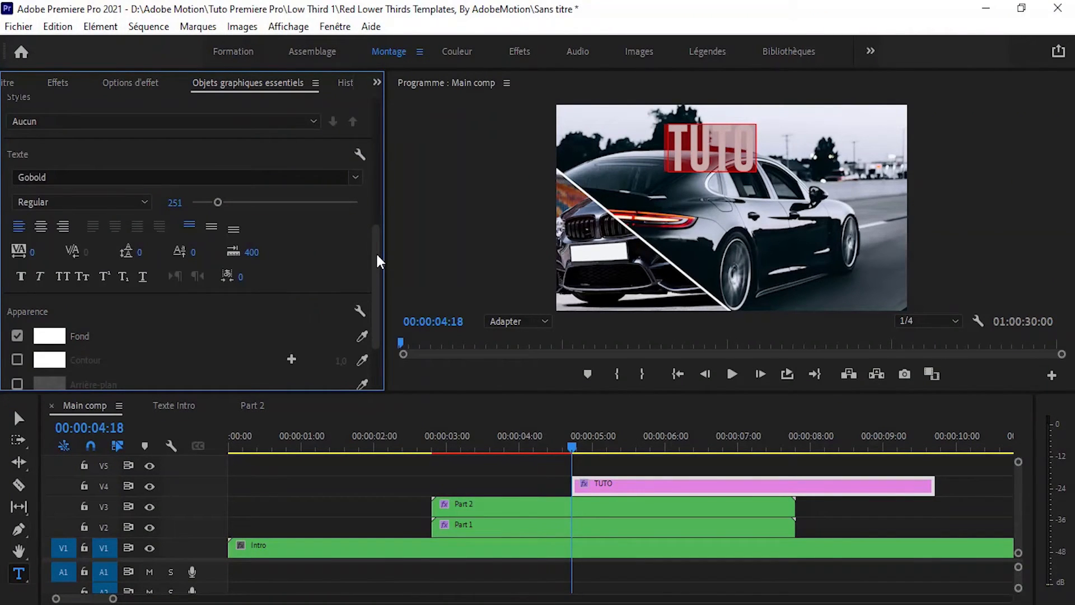
pyautogui.click(88, 177)
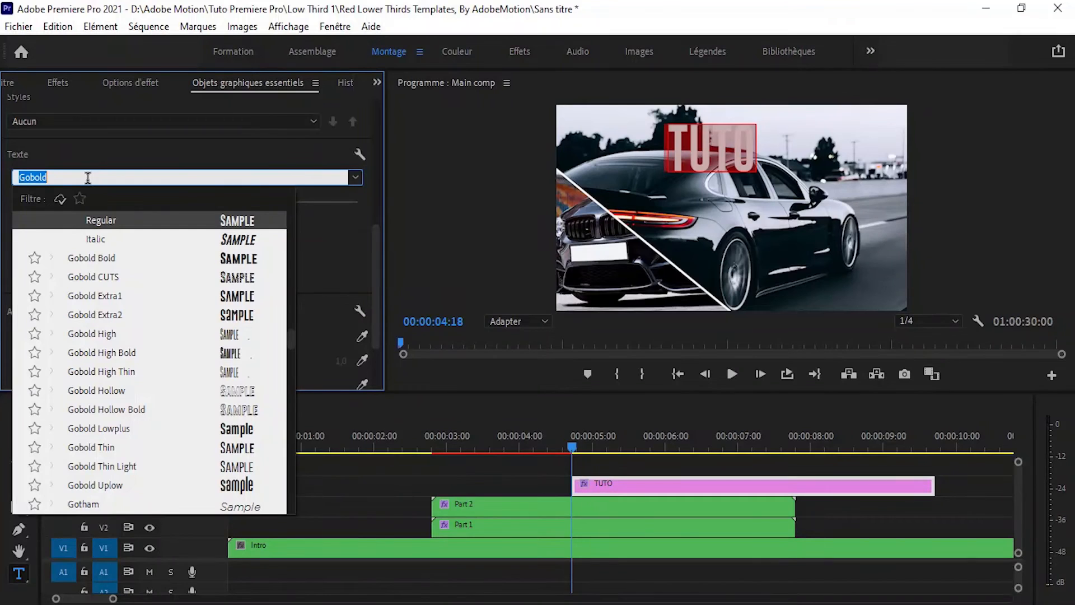
pyautogui.click(374, 234)
pyautogui.click(206, 203)
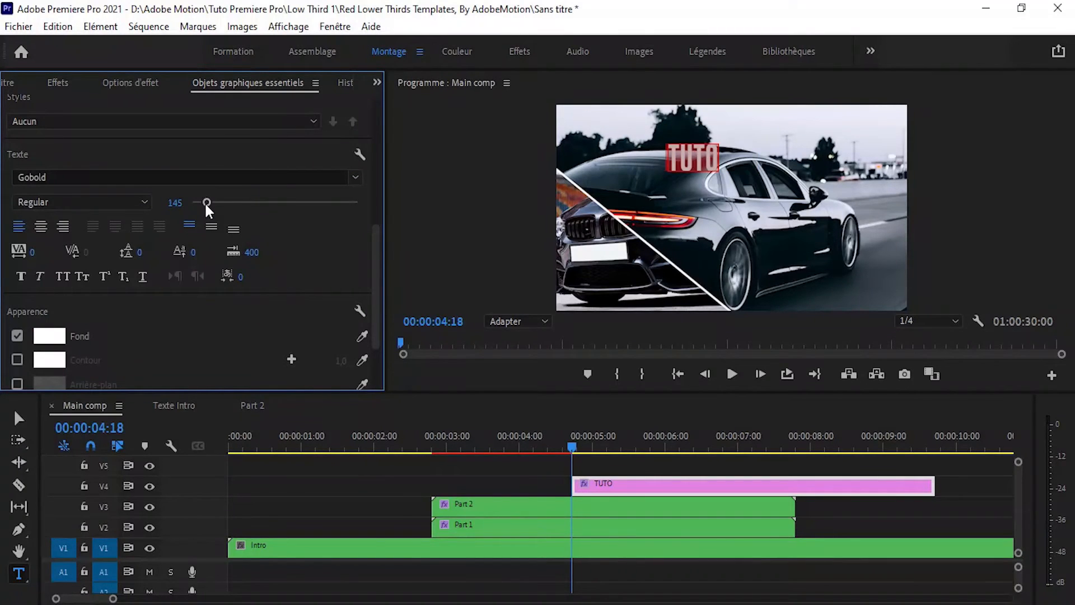
pyautogui.moveTo(203, 202); pyautogui.dragTo(201, 203)
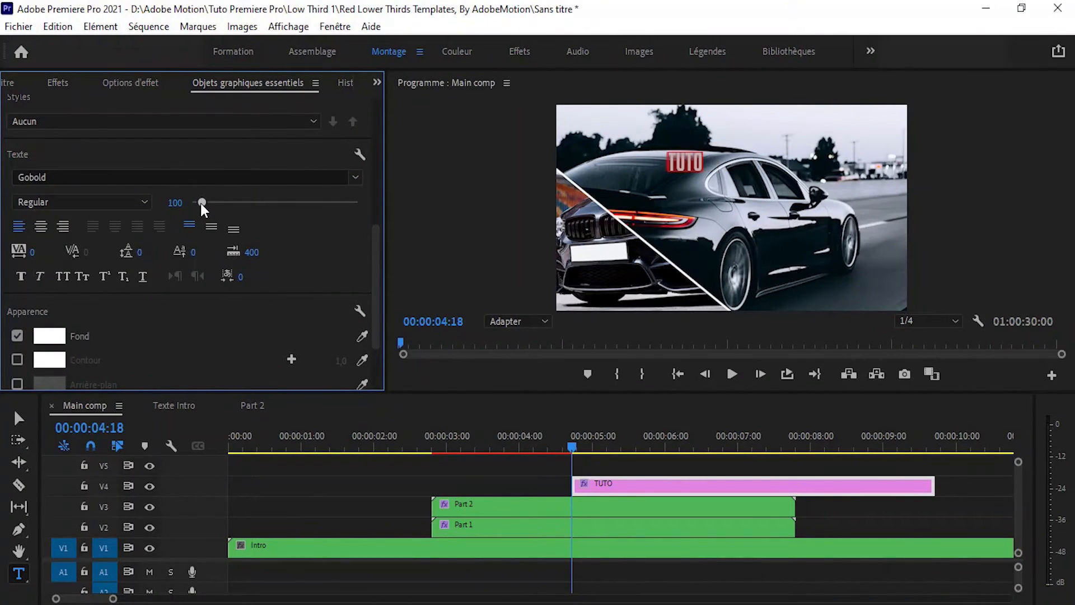
# Extend the TUTO text so that it reads "TUTO & Cours".
pyautogui.click(700, 160)
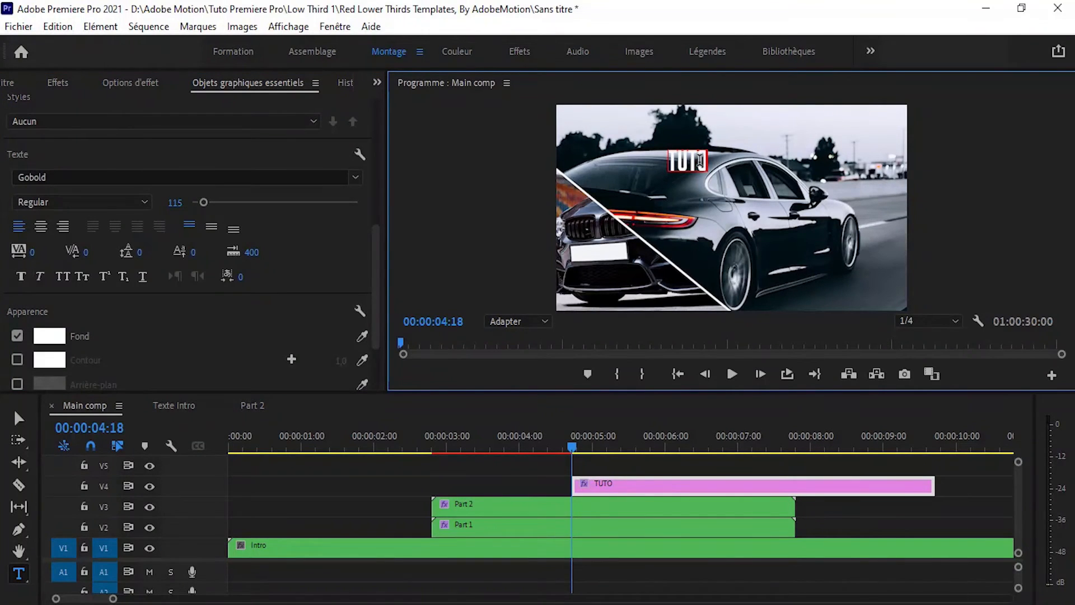
pyautogui.write('1')
pyautogui.press('BackSpace')
pyautogui.write('66')
pyautogui.press('BackSpace')
pyautogui.write('Cours')
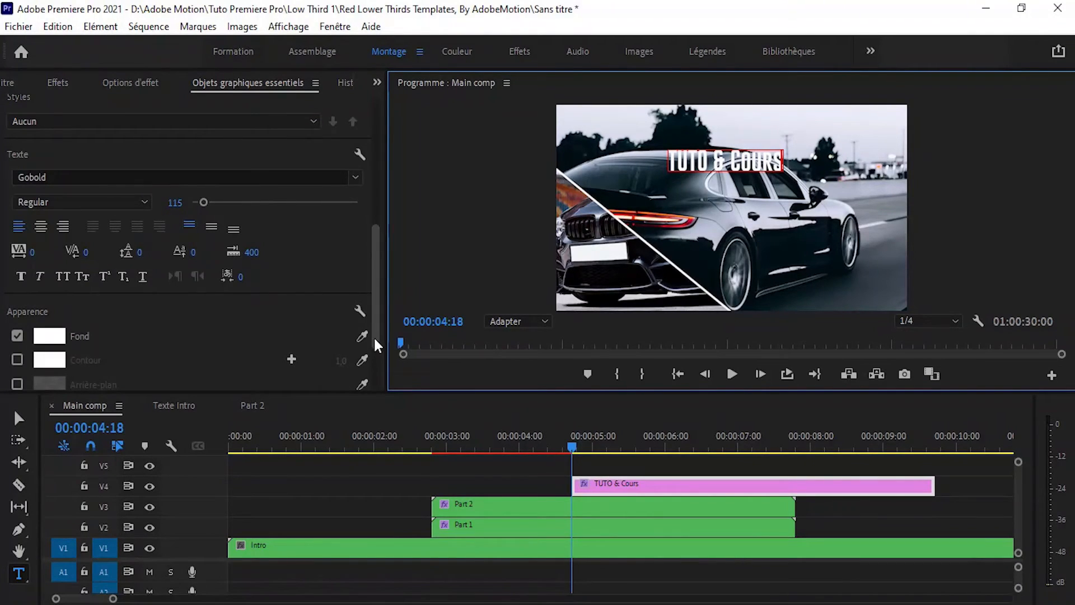
# Enable a contour on the TUTO & Cours text and set its color to black (000000).
pyautogui.moveTo(374, 336); pyautogui.dragTo(362, 373)
pyautogui.click(17, 266)
pyautogui.click(56, 267)
pyautogui.moveTo(268, 348)
pyautogui.mouseDown()
pyautogui.moveTo(132, 213)
pyautogui.moveTo(136, 198)
pyautogui.mouseUp()
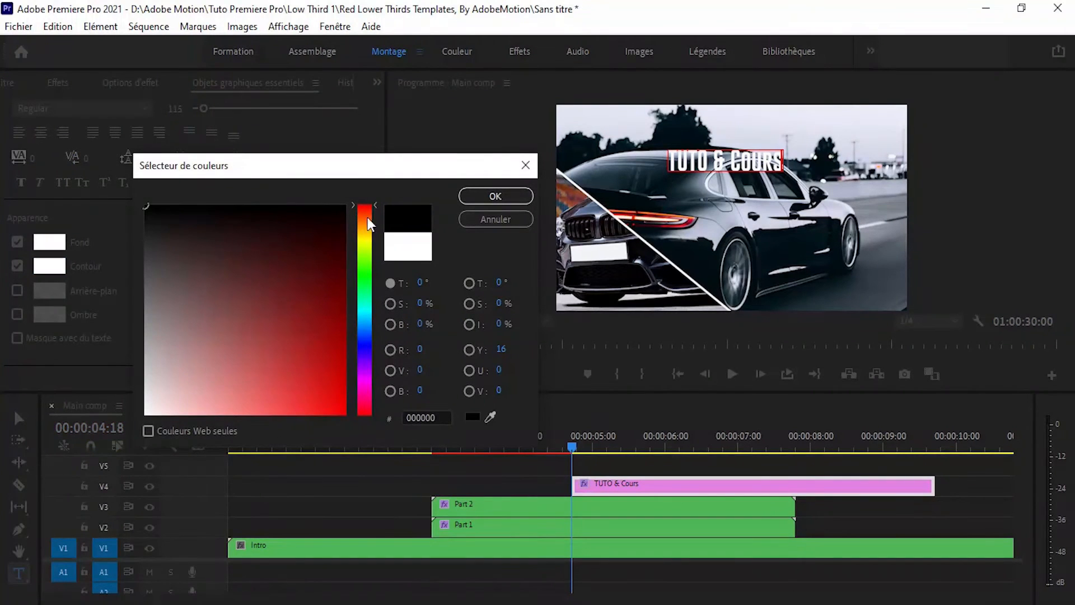
pyautogui.click(494, 197)
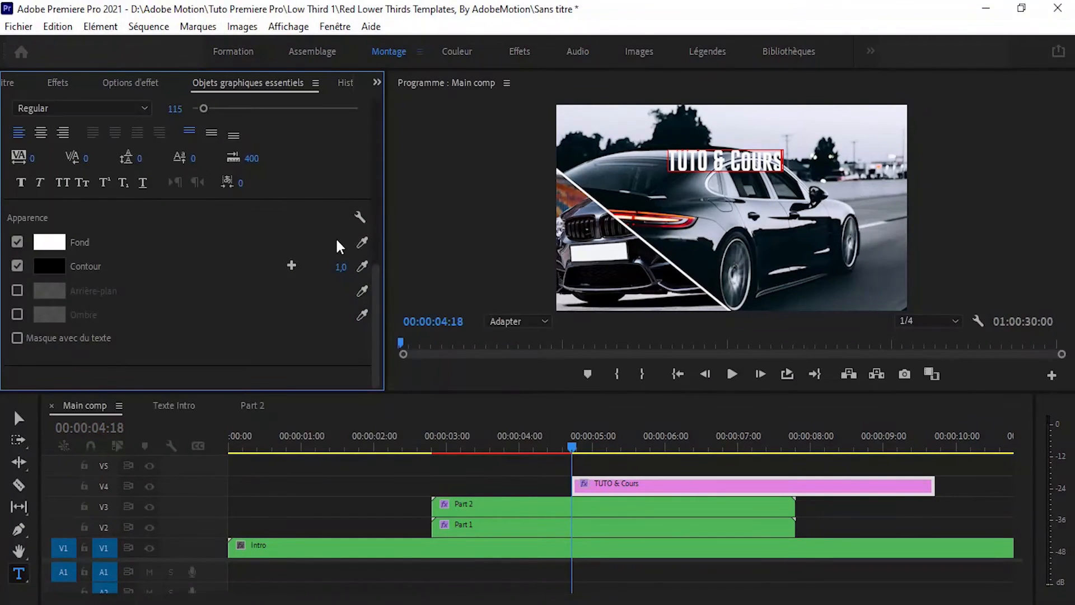
# Apply the Ombre portée effect to the TUTO & Cours clip on track V4, undoing the extra drag.
pyautogui.click(121, 83)
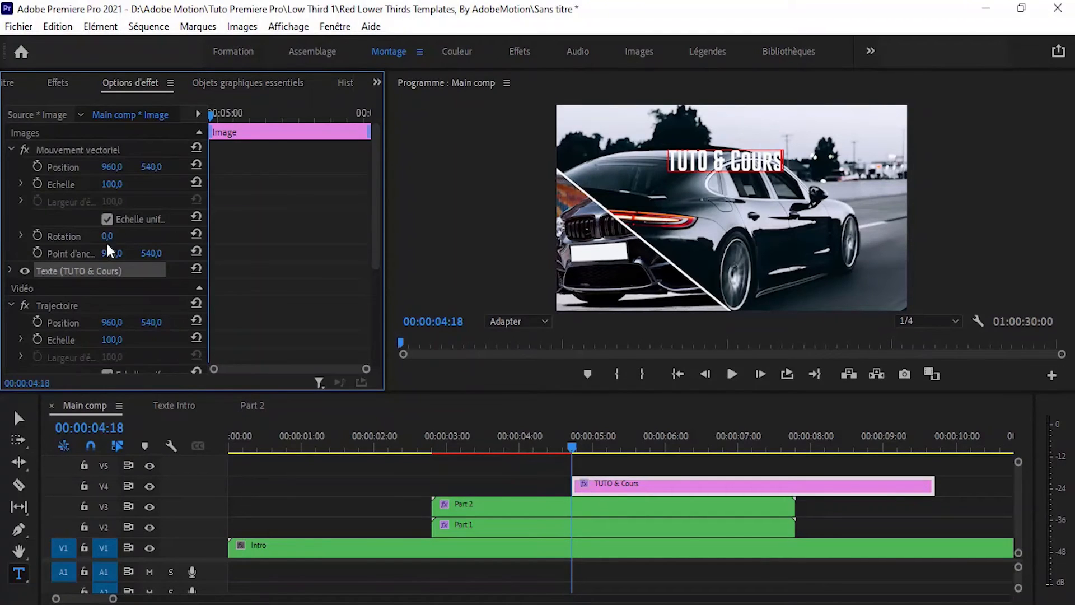
pyautogui.click(58, 83)
pyautogui.moveTo(80, 258); pyautogui.dragTo(653, 485)
pyautogui.moveTo(230, 326); pyautogui.dragTo(630, 488)
pyautogui.hotkey('ctrl', 'z')
# Align the TUTO & Cours clip with the start of Part 1 and Part 2 and nest it as "Titre 1".
pyautogui.moveTo(495, 477); pyautogui.dragTo(502, 478)
pyautogui.rightClick(502, 478)
pyautogui.click(583, 408)
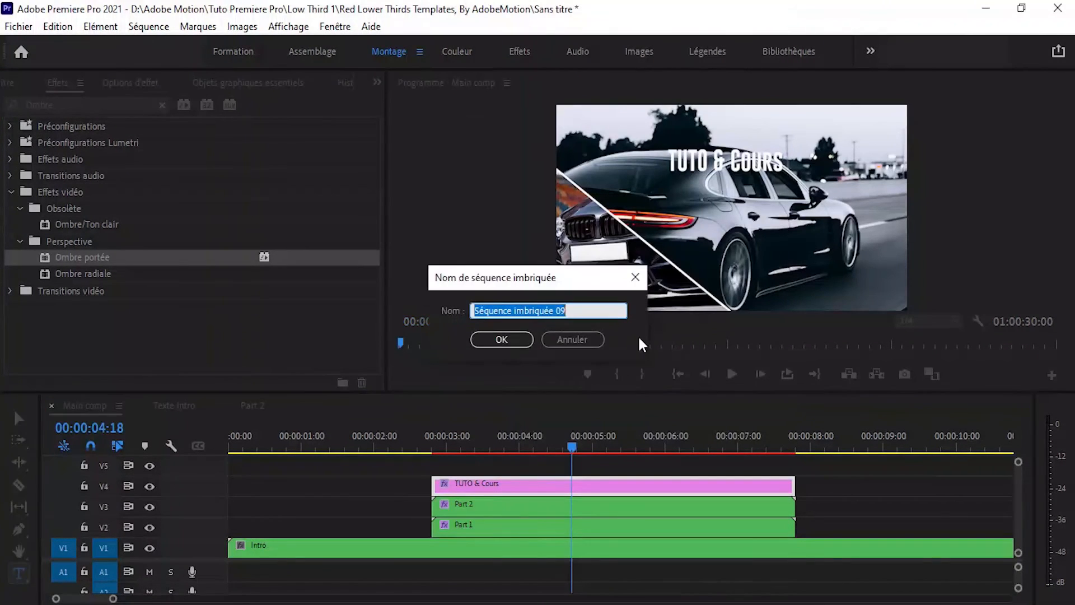
pyautogui.write('Titre ')
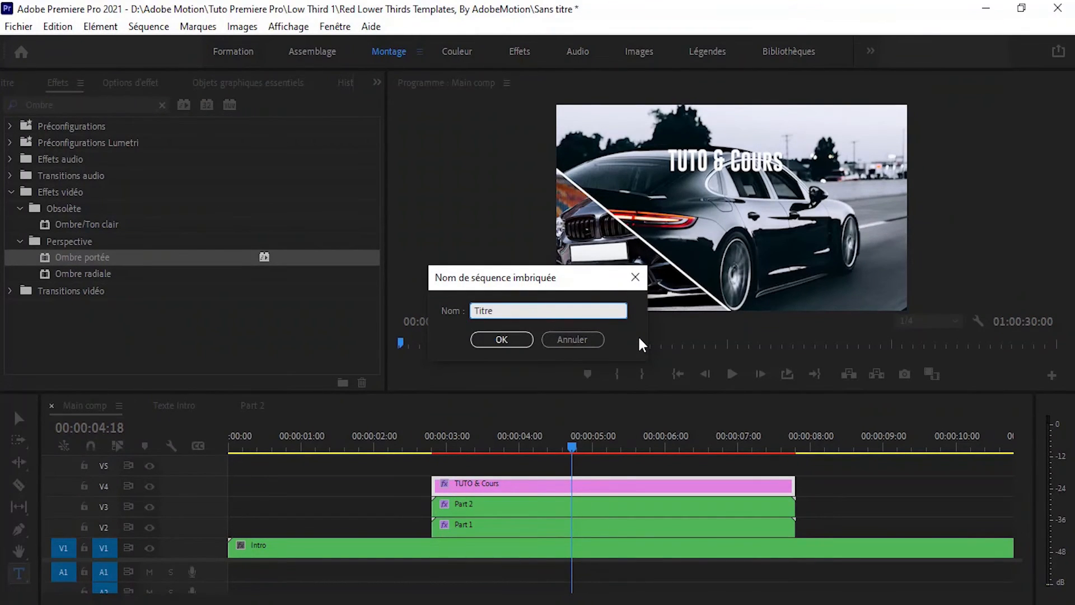
pyautogui.write('1')
pyautogui.click(502, 340)
# Apply the Ombre portée effect to the Titre 1 clip and set its opacity to 56% and distance to 13.
pyautogui.click(503, 485)
pyautogui.moveTo(119, 258); pyautogui.dragTo(462, 474)
pyautogui.click(151, 80)
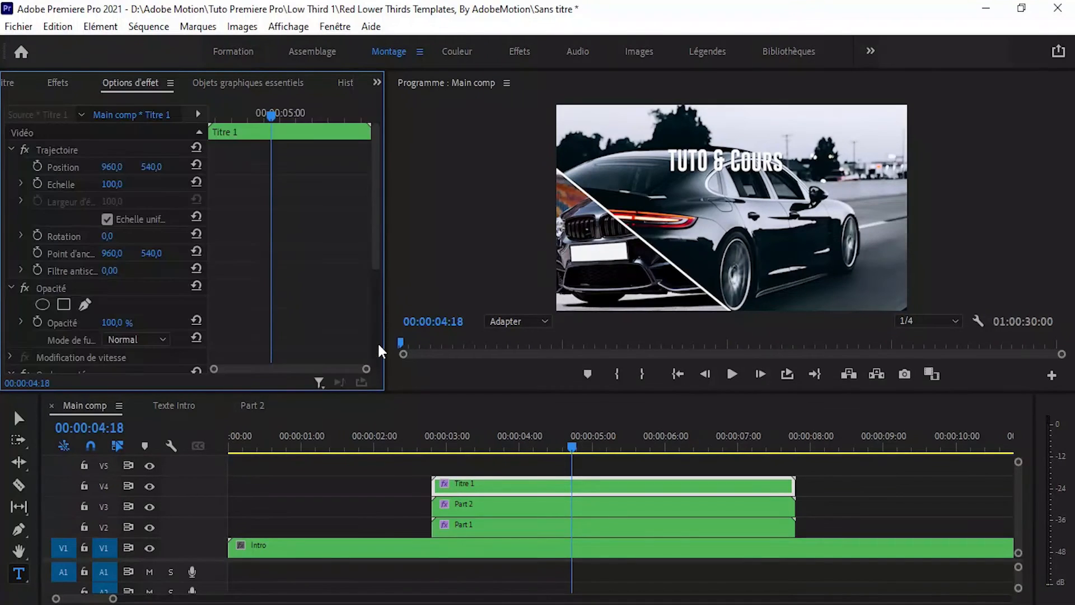
pyautogui.scroll(-5, 377, 344)
pyautogui.moveTo(106, 261); pyautogui.dragTo(112, 260)
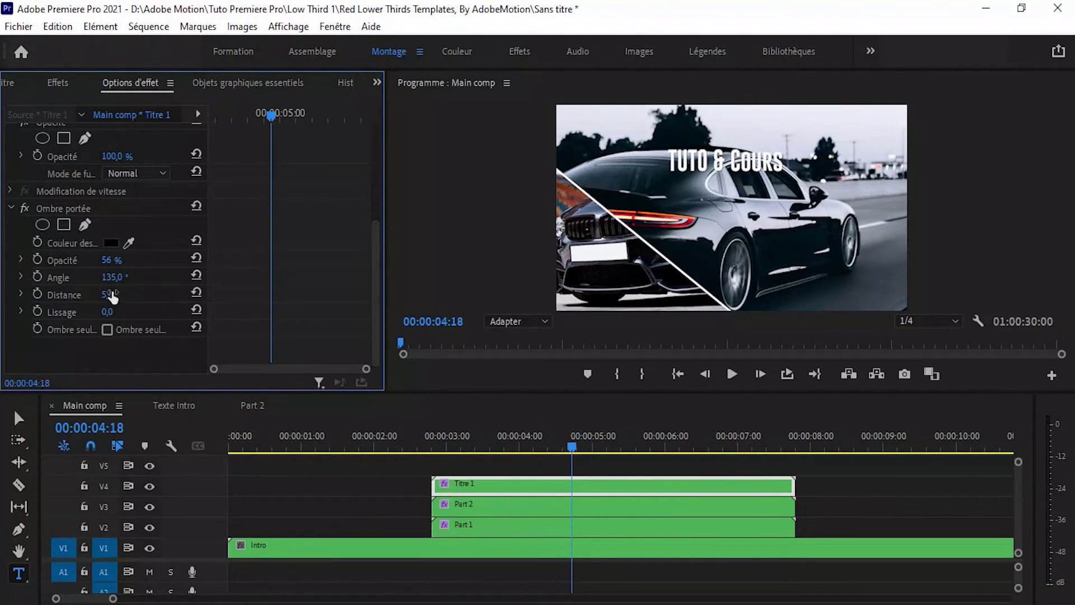
pyautogui.moveTo(106, 295); pyautogui.dragTo(120, 295)
# Open the nested Titre 1 sequence and centre the TUTO & Cours text horizontally and vertically in the frame.
pyautogui.click(441, 441)
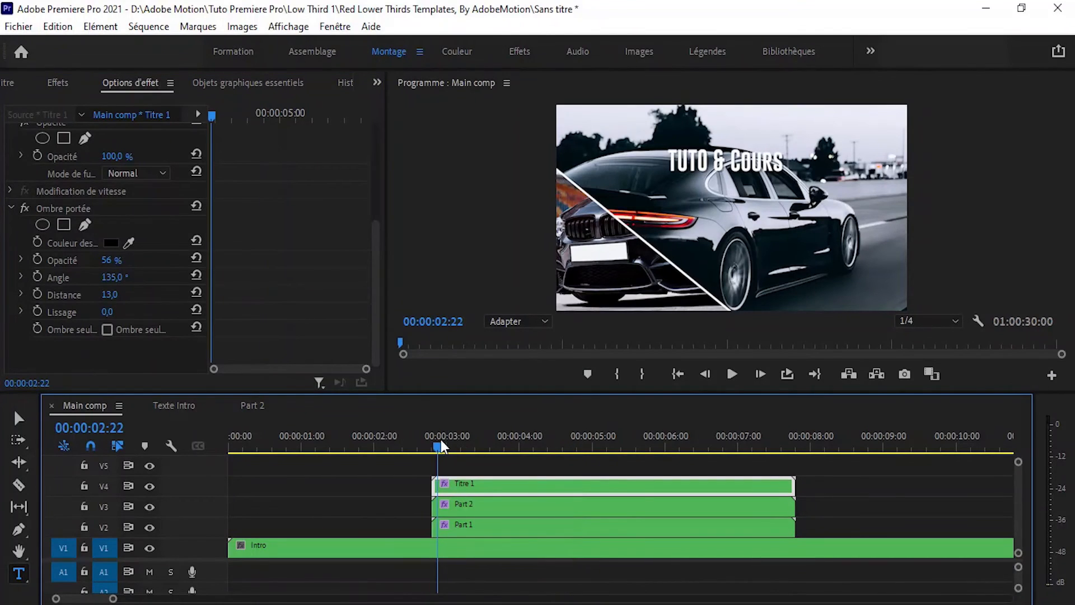
pyautogui.doubleClick(493, 485)
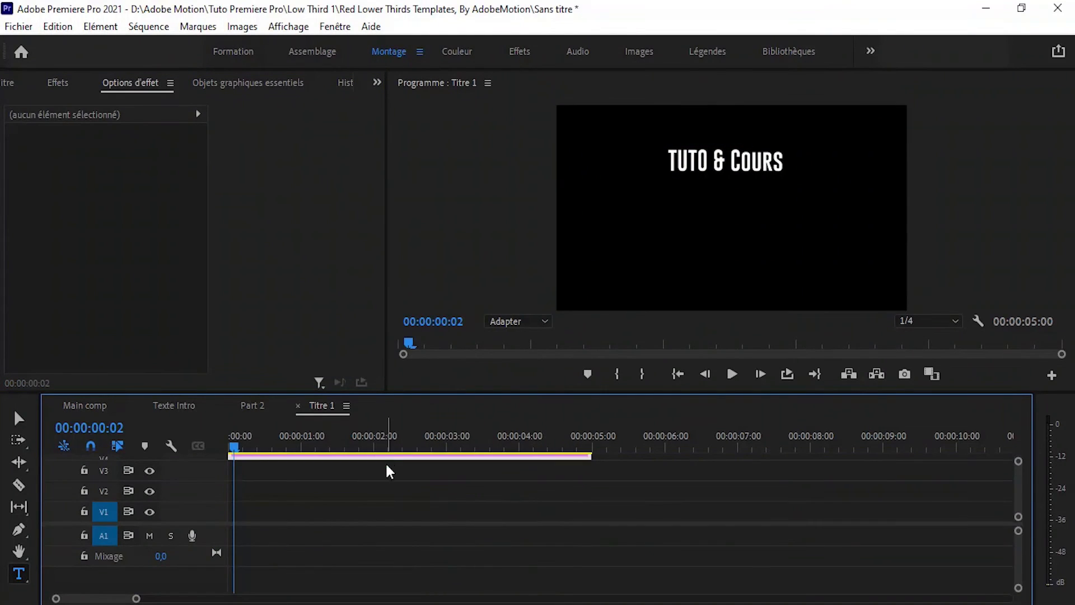
pyautogui.click(385, 509)
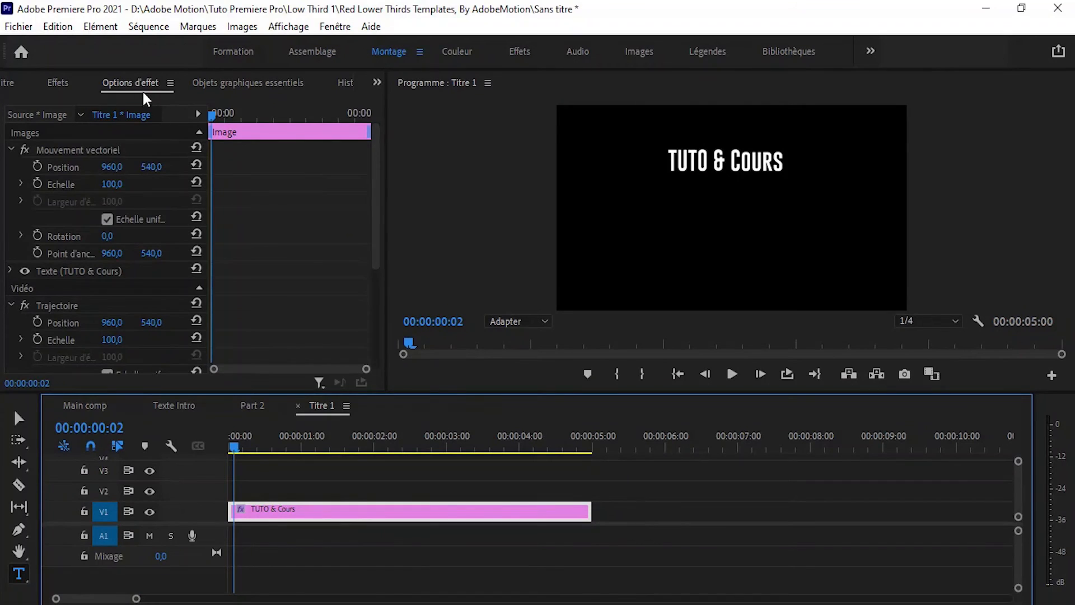
pyautogui.click(58, 82)
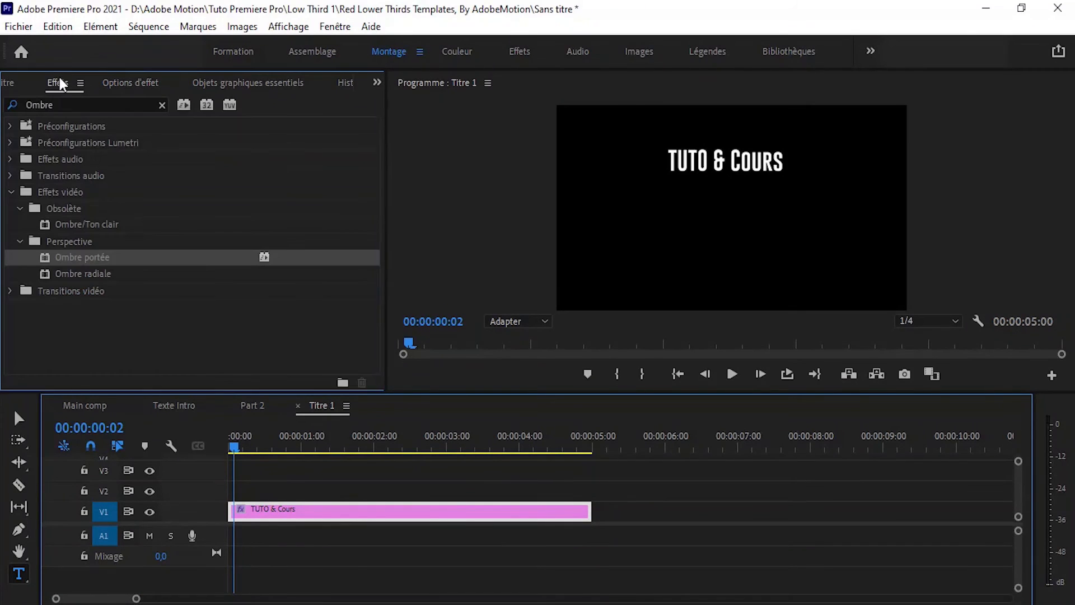
pyautogui.click(230, 84)
pyautogui.click(133, 140)
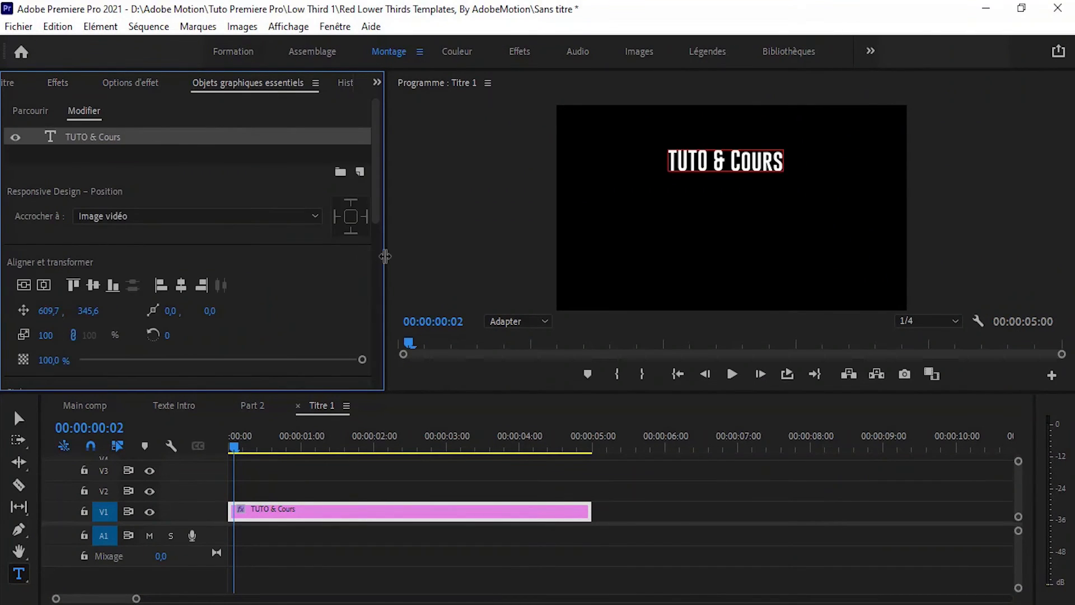
pyautogui.click(184, 283)
pyautogui.click(94, 283)
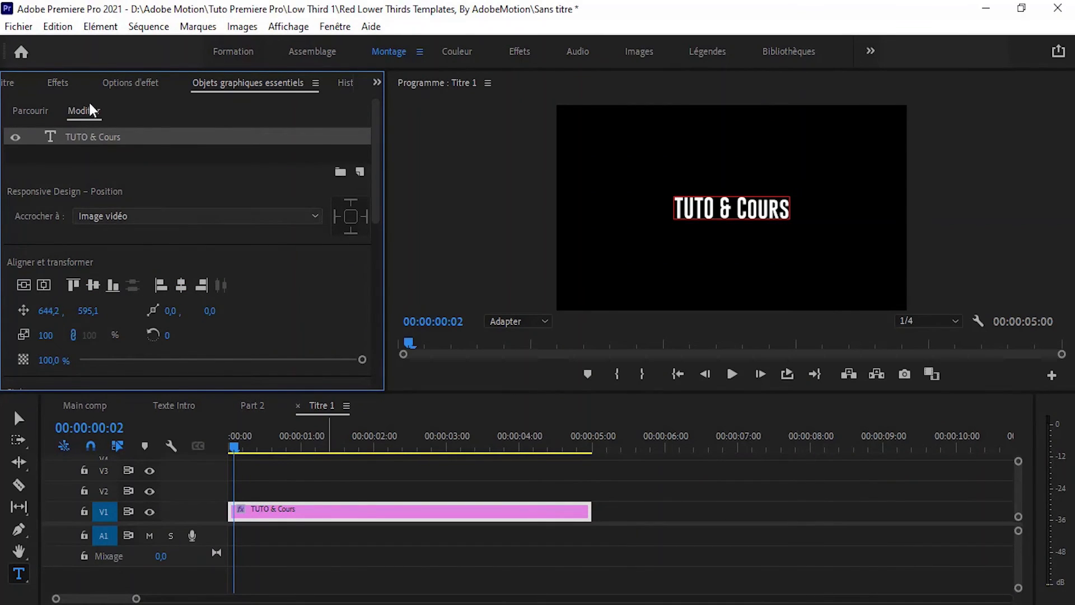
# Keyframe the TUTO & Cours clip's vector motion Position so the text slides from the left to the centre.
pyautogui.click(129, 83)
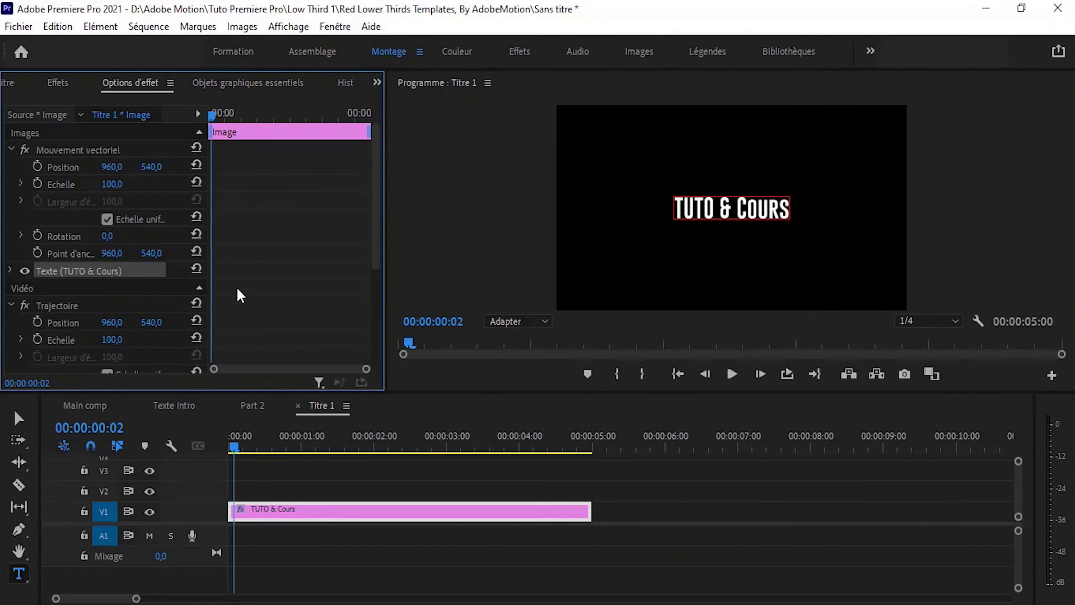
pyautogui.click(37, 166)
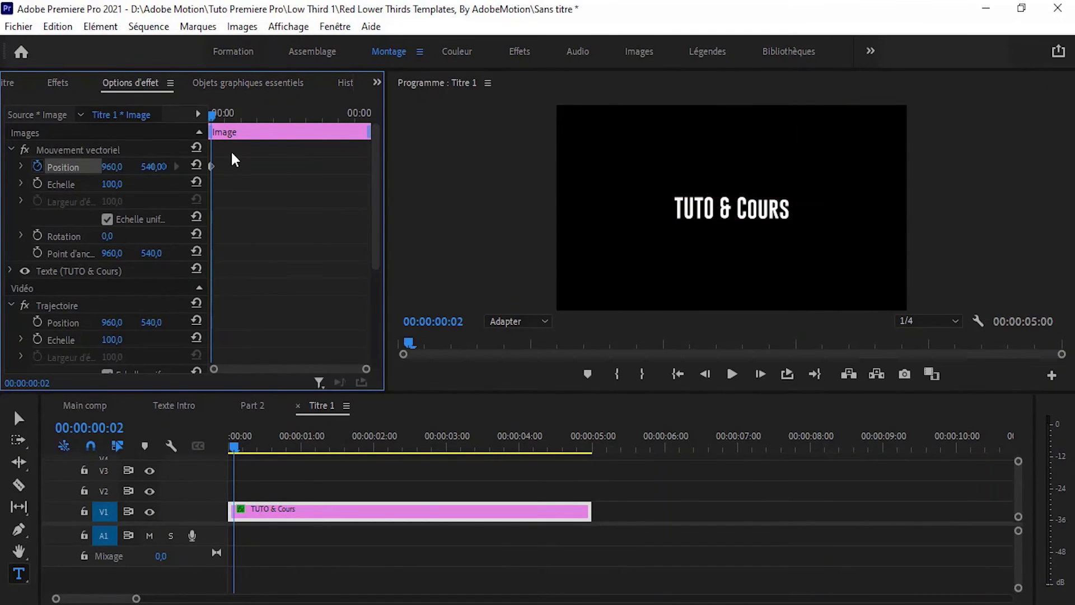
pyautogui.moveTo(210, 166); pyautogui.dragTo(308, 175)
pyautogui.moveTo(112, 166); pyautogui.dragTo(17, 167)
pyautogui.press('space')
# Shorten the text's slide by moving its ending Position keyframe earlier, to just over one second, and preview it.
pyautogui.moveTo(306, 167); pyautogui.dragTo(274, 165)
pyautogui.moveTo(244, 118); pyautogui.dragTo(194, 116)
pyautogui.press('space')
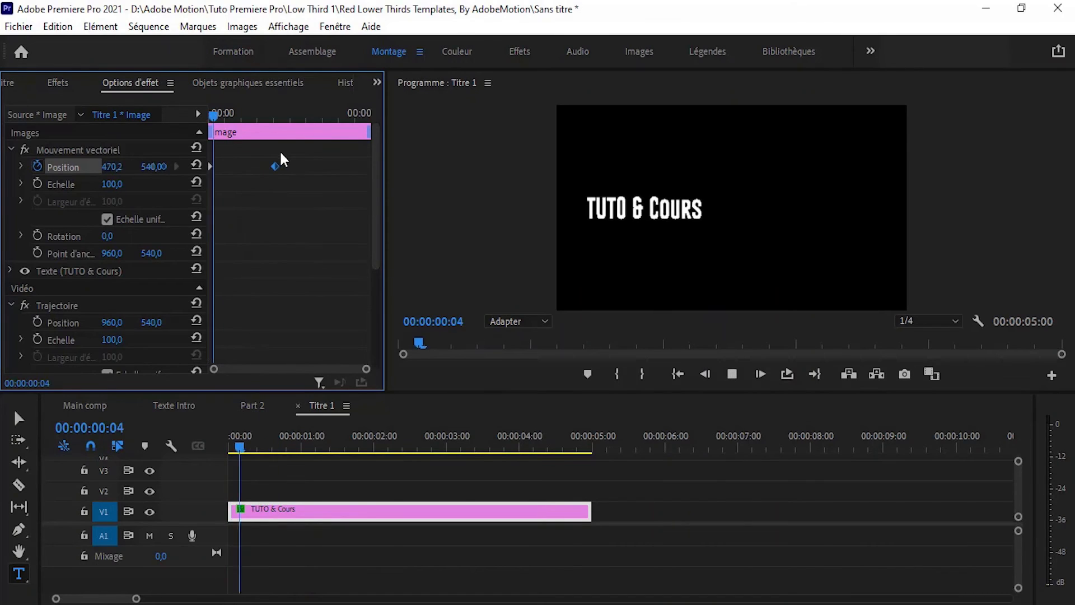
pyautogui.press('space')
pyautogui.moveTo(274, 166); pyautogui.dragTo(250, 168)
pyautogui.press('space')
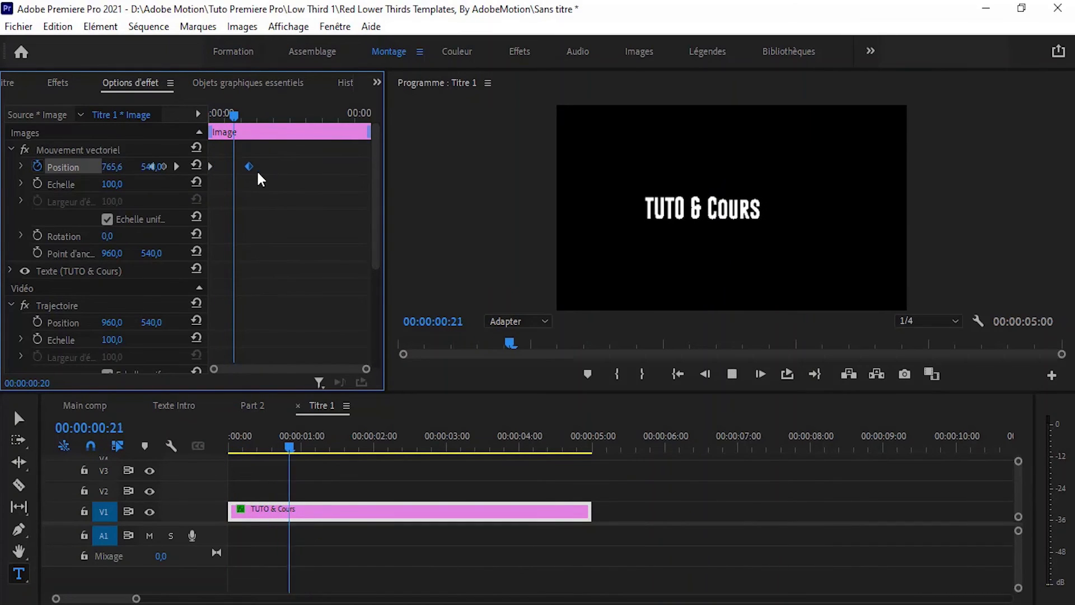
pyautogui.press('space')
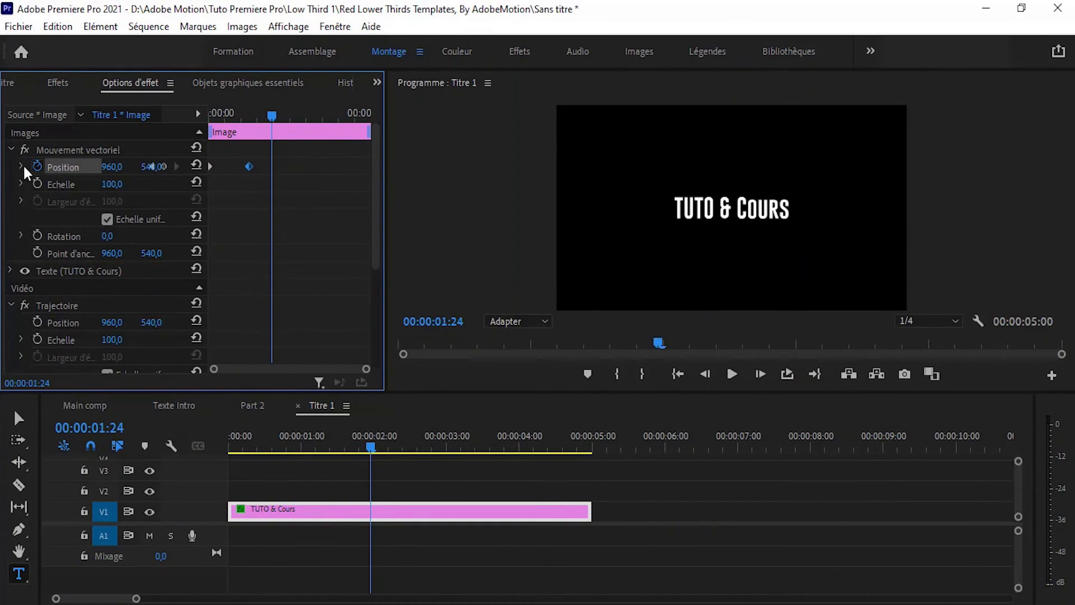
# Ease into the ending Position keyframe, move it to about 00:00:01:19, and preview the slide.
pyautogui.click(21, 165)
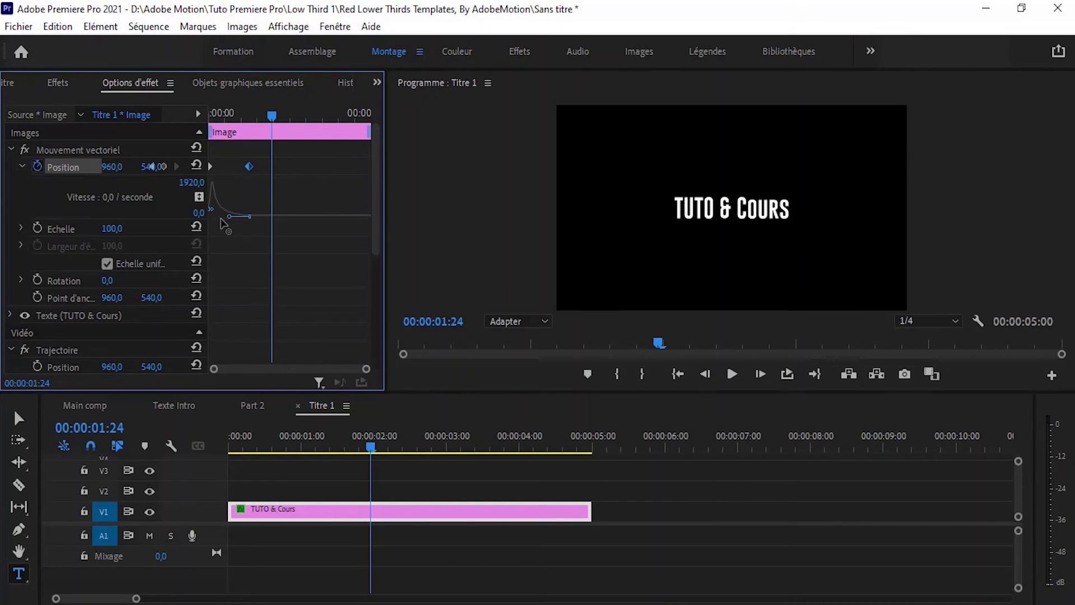
pyautogui.press('Home')
pyautogui.press('space')
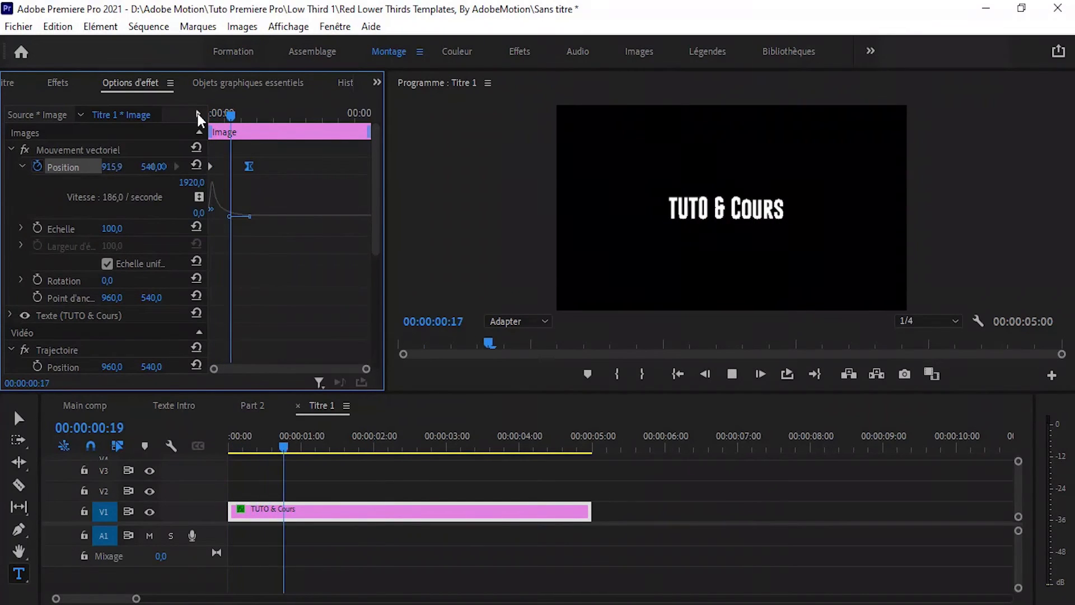
pyautogui.moveTo(249, 166); pyautogui.dragTo(265, 165)
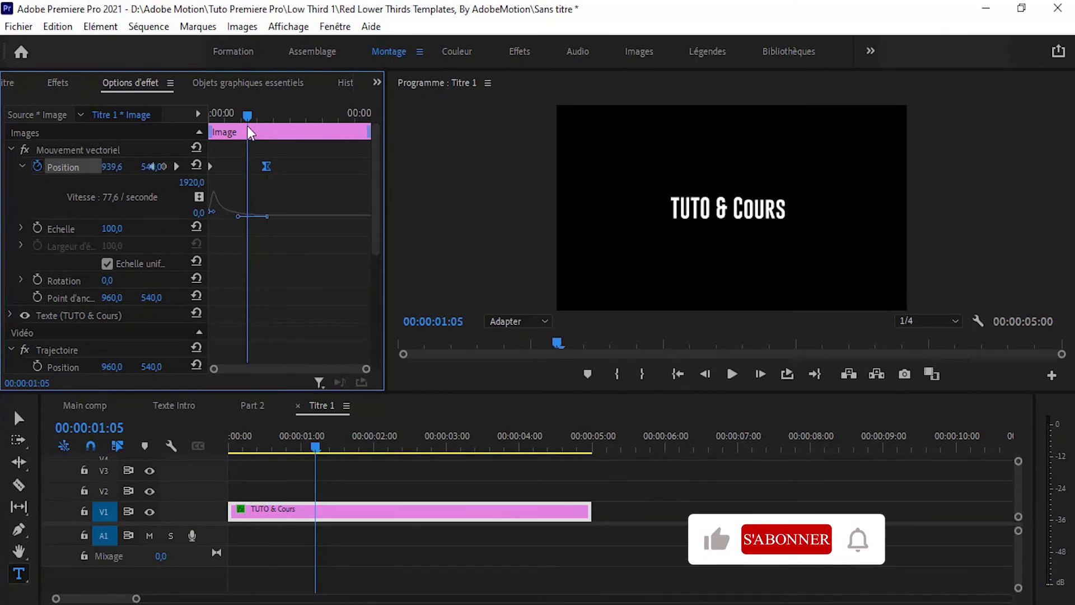
pyautogui.press('space')
pyautogui.press('space')
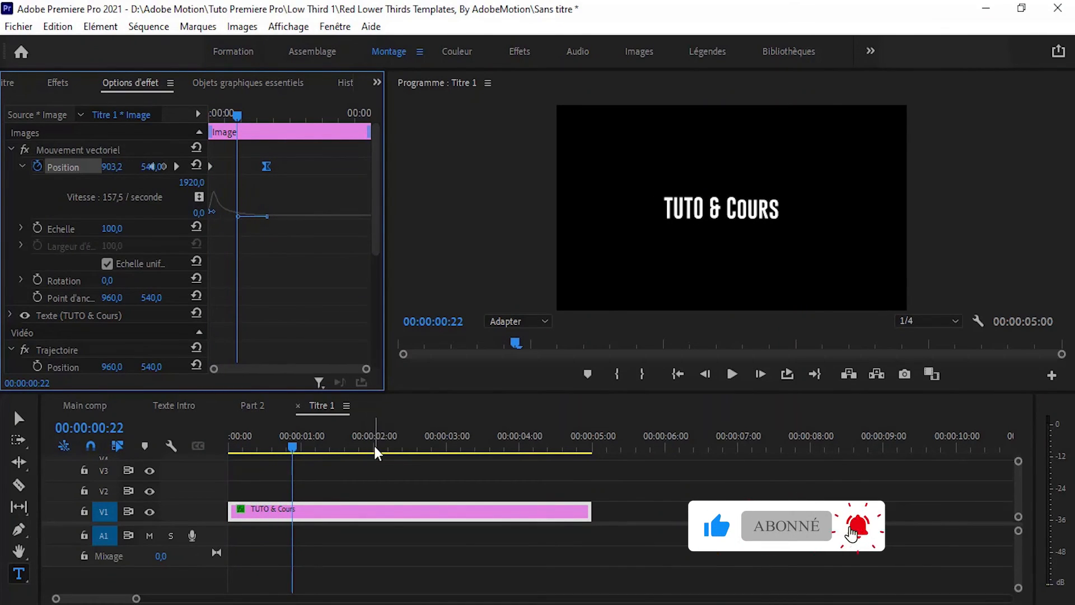
# Duplicate the TUTO & Cours clip onto track V2 and remove the copy's Position keyframes.
pyautogui.moveTo(343, 513)
pyautogui.mouseDown()
pyautogui.moveTo(353, 493)
pyautogui.moveTo(347, 523)
pyautogui.mouseUp()
pyautogui.click(310, 488)
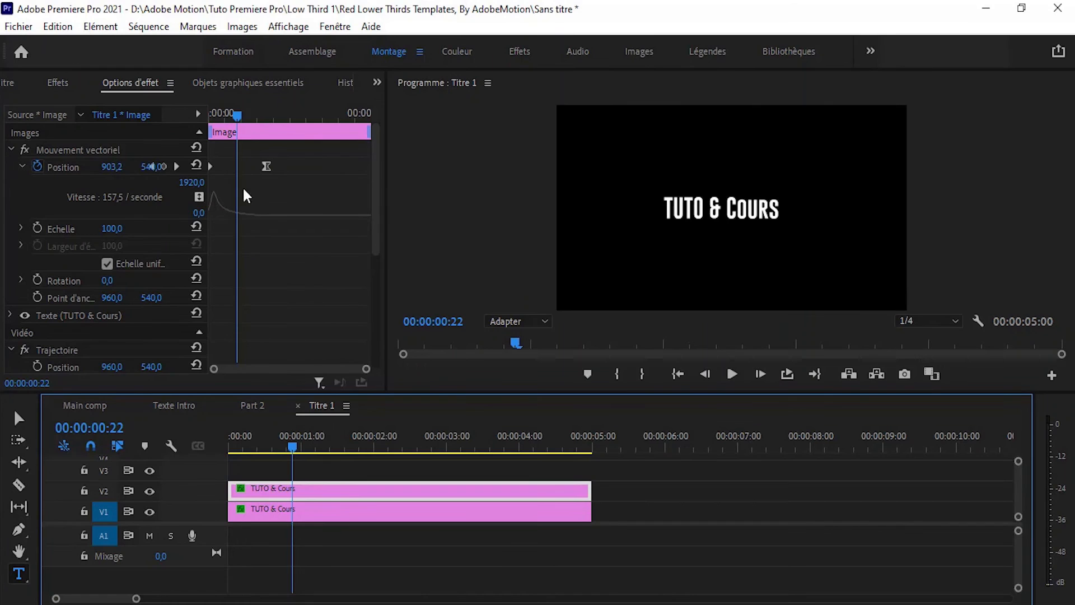
pyautogui.moveTo(237, 118); pyautogui.dragTo(266, 123)
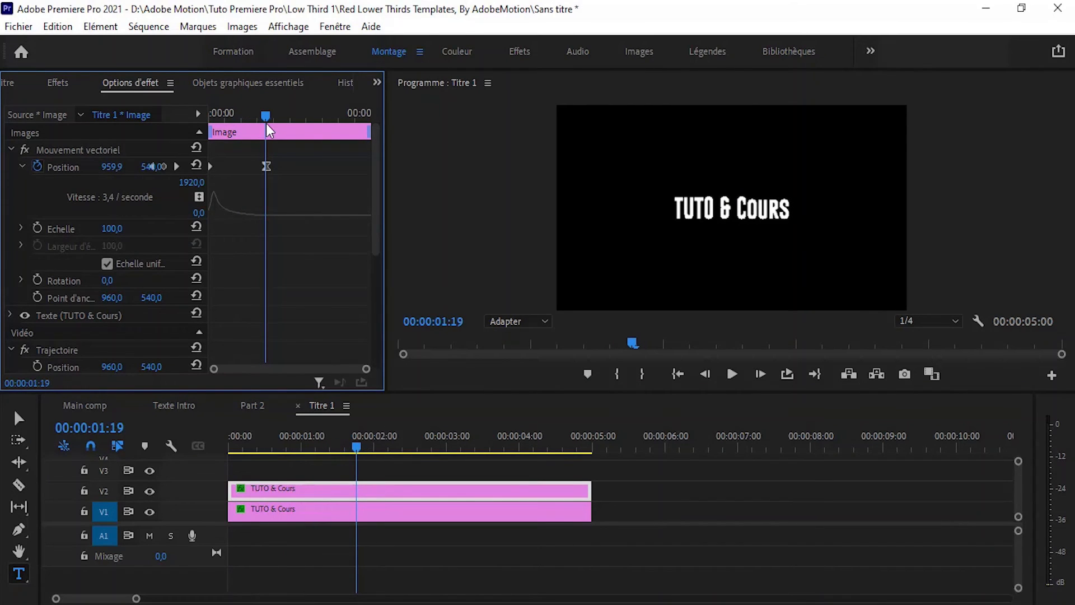
pyautogui.click(37, 167)
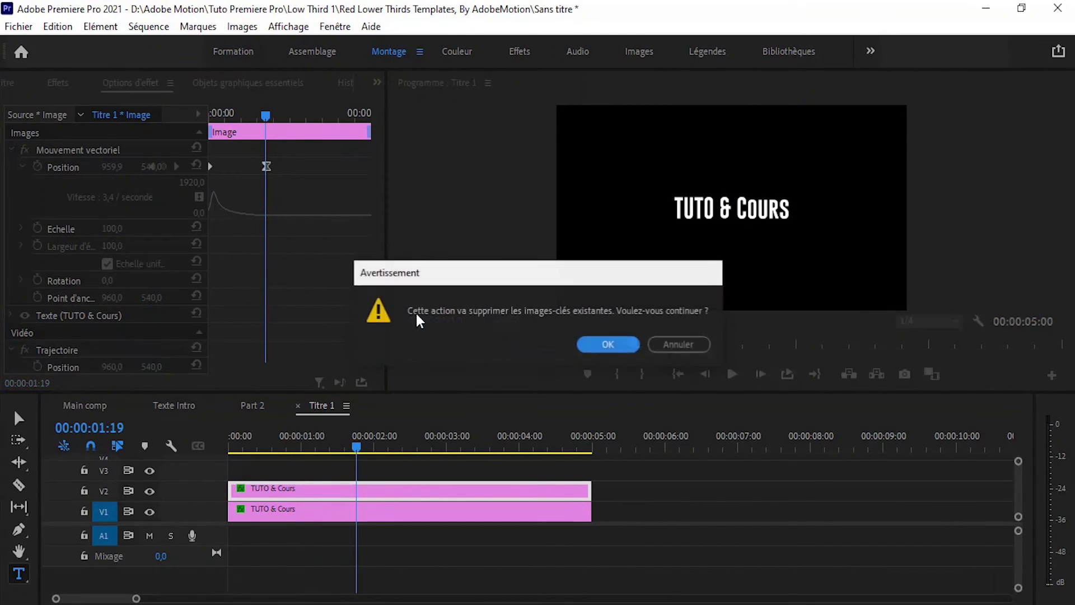
pyautogui.click(610, 343)
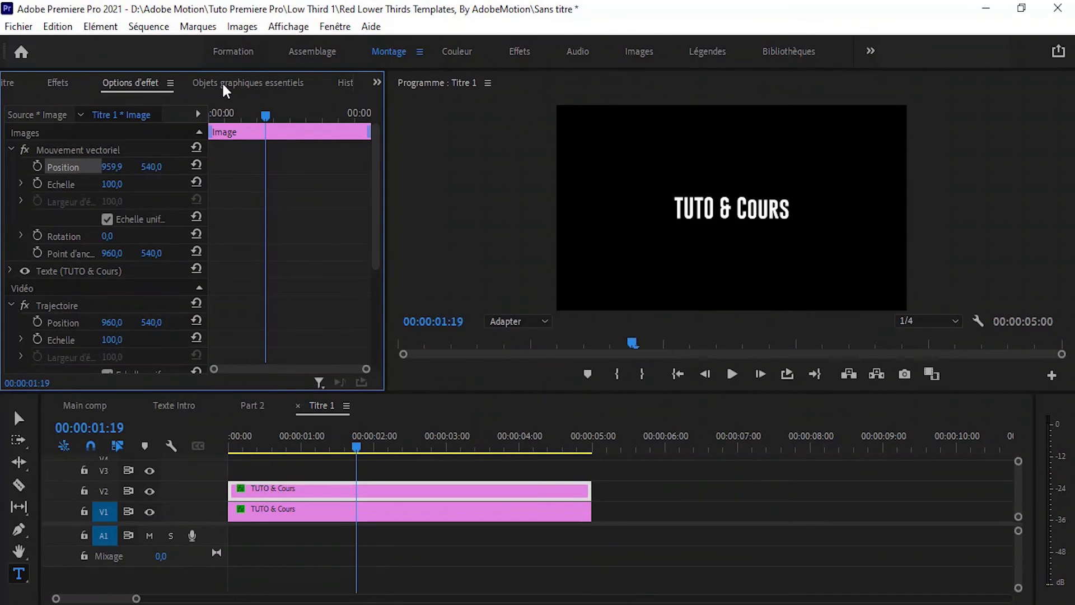
# Set the V2 copy's vertical position to 690 and change its text to "PREMIERE PRO".
pyautogui.moveTo(153, 166); pyautogui.dragTo(237, 166)
pyautogui.click(263, 87)
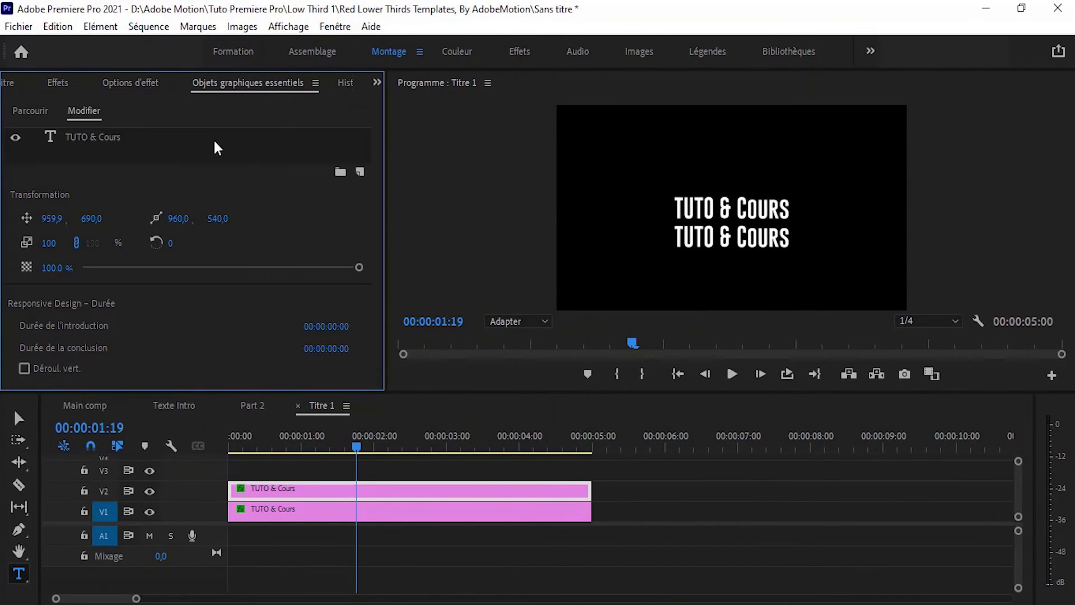
pyautogui.click(114, 136)
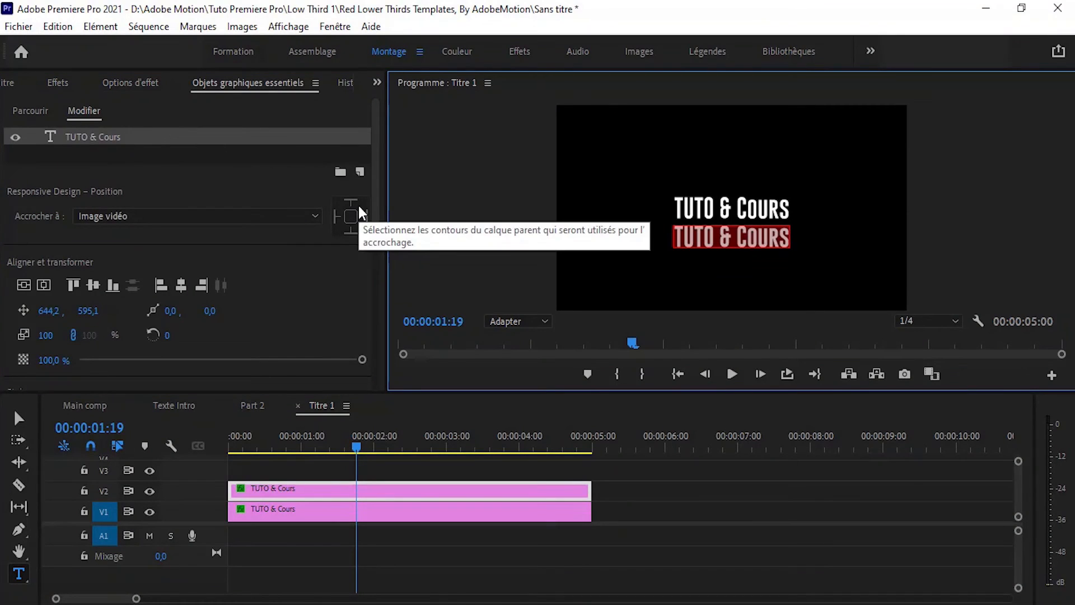
pyautogui.write('AREMIE')
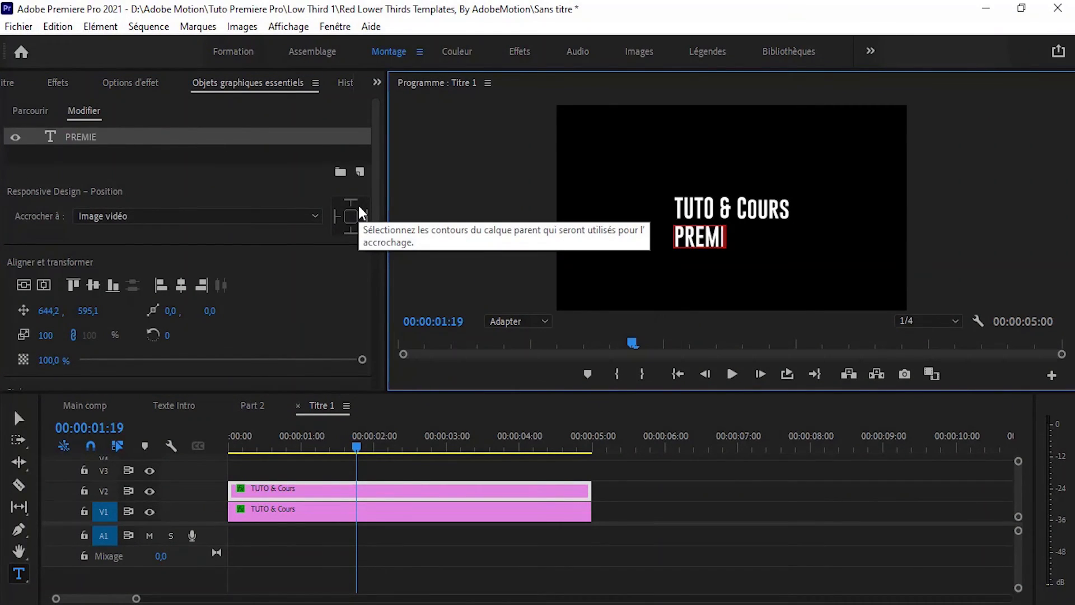
pyautogui.hotkey('ctrl', 's')
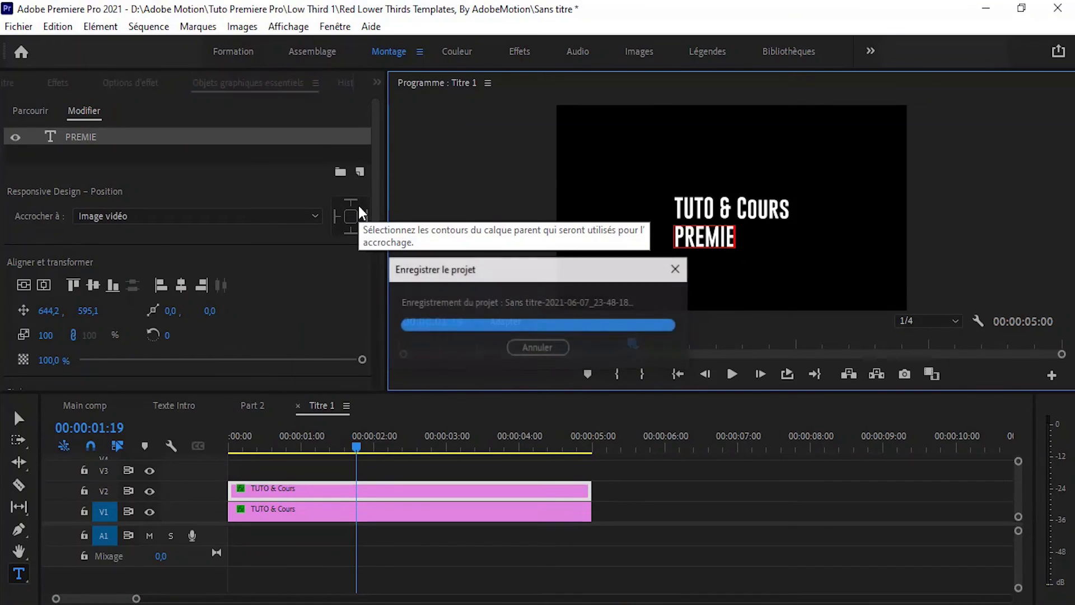
pyautogui.write('RE PRO')
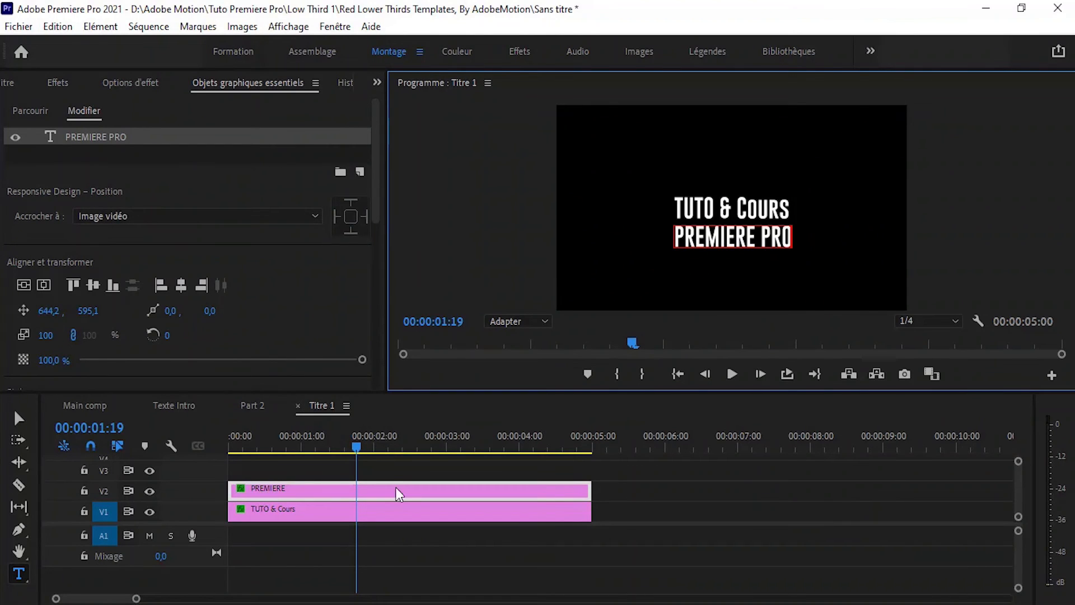
# Set the PREMIERE PRO text's font size to 153.
pyautogui.click(375, 255)
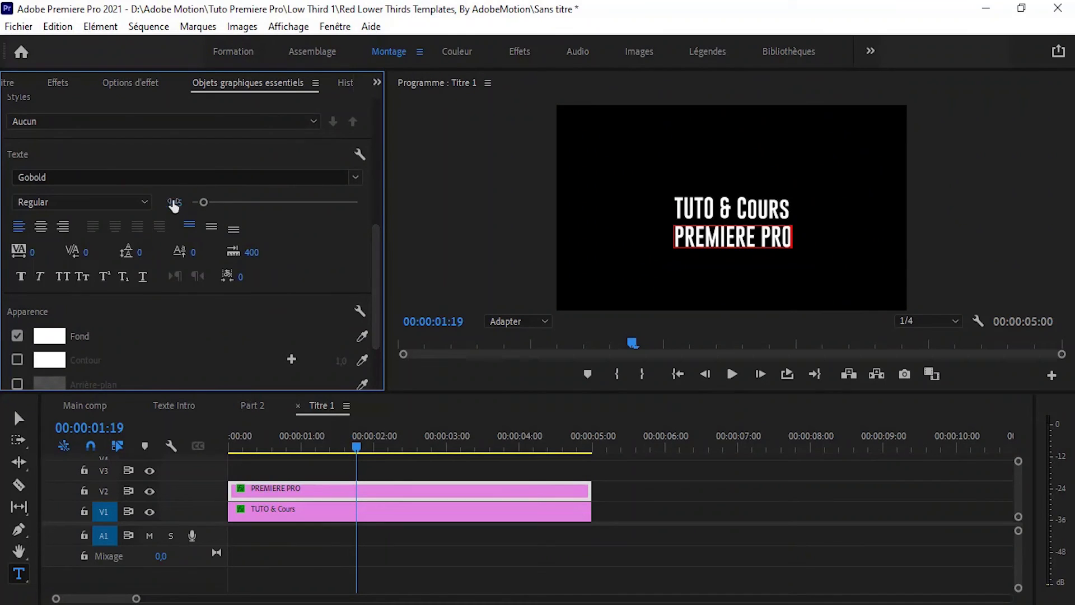
pyautogui.scroll(5, 168, 185)
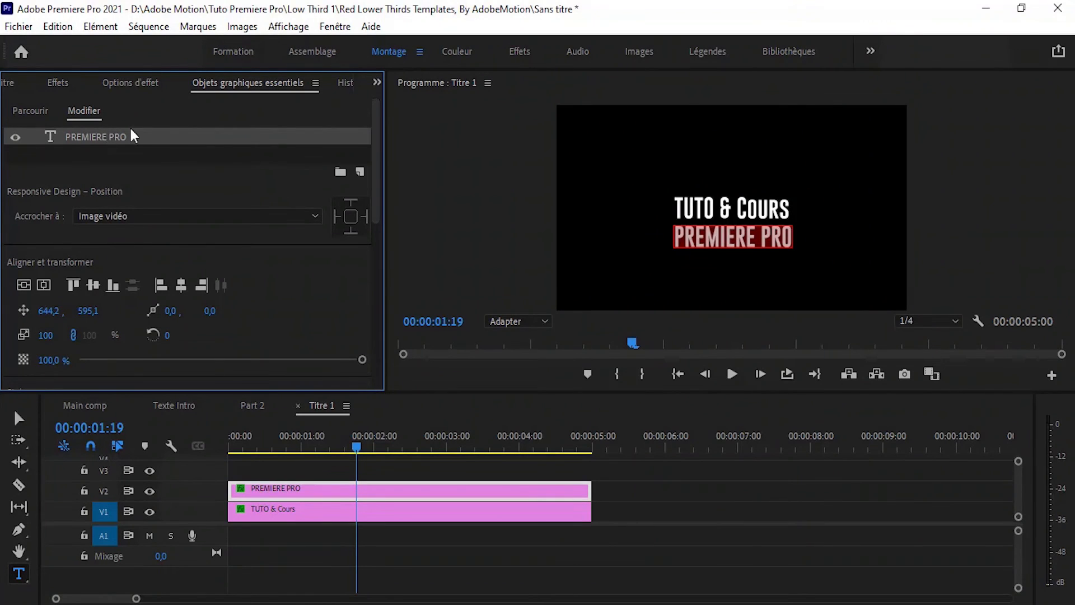
pyautogui.moveTo(372, 210); pyautogui.dragTo(376, 323)
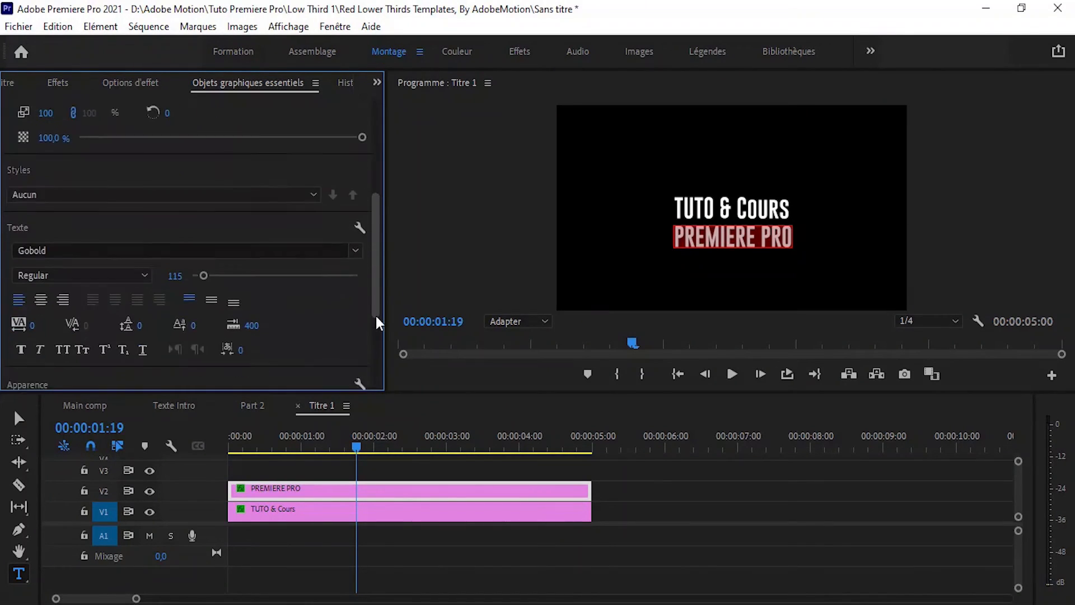
pyautogui.scroll(-2, 375, 317)
pyautogui.moveTo(175, 243)
pyautogui.mouseDown()
pyautogui.moveTo(214, 243)
pyautogui.moveTo(197, 243)
pyautogui.mouseUp()
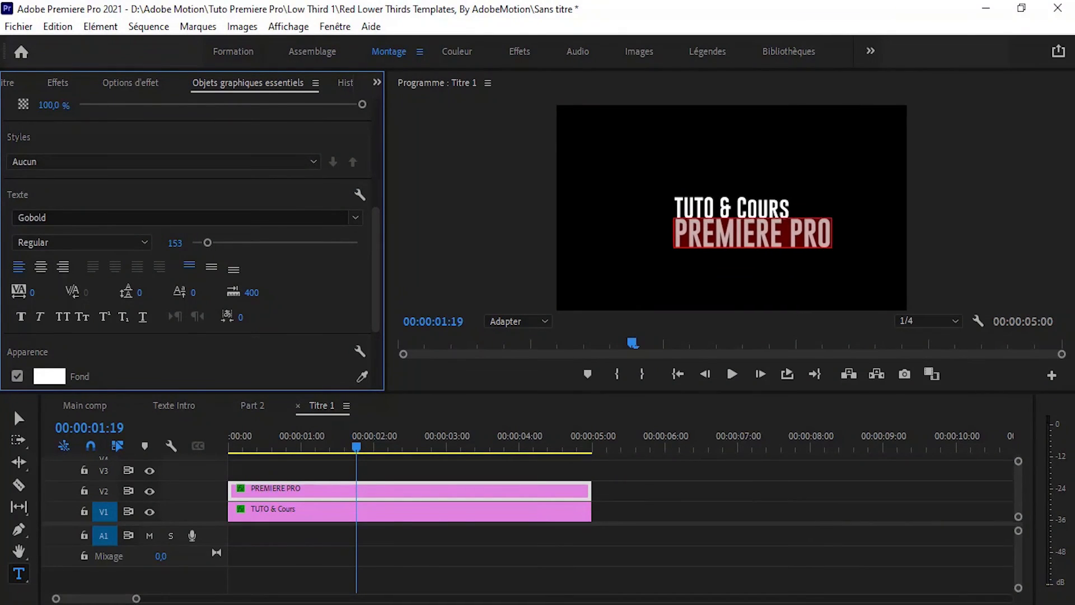
# Set the PREMIERE PRO clip's vertical vector motion position to 713 and deselect the clip.
pyautogui.click(129, 84)
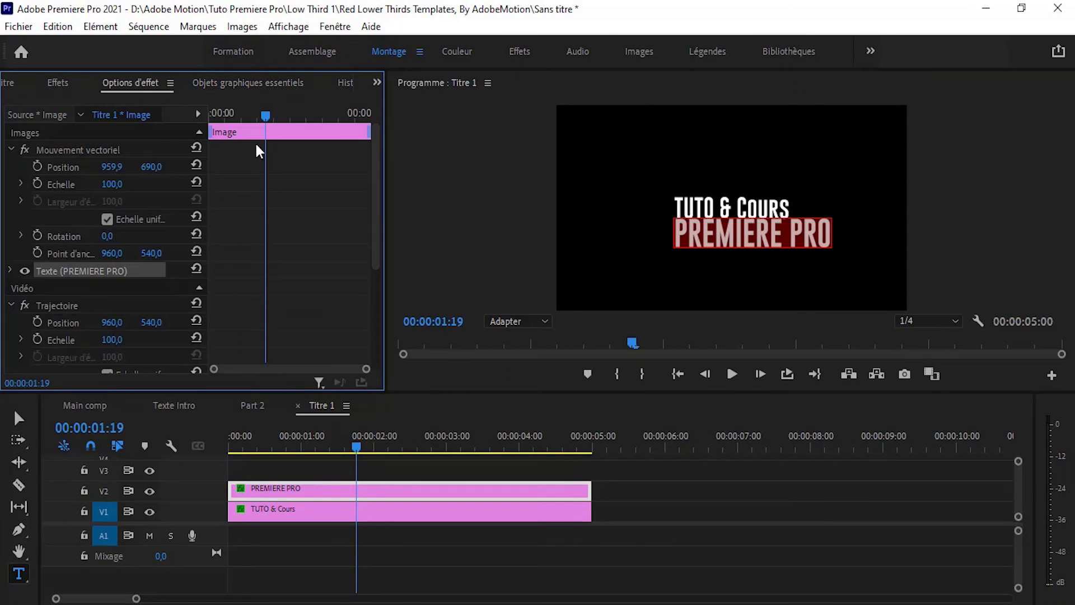
pyautogui.moveTo(151, 167); pyautogui.dragTo(170, 172)
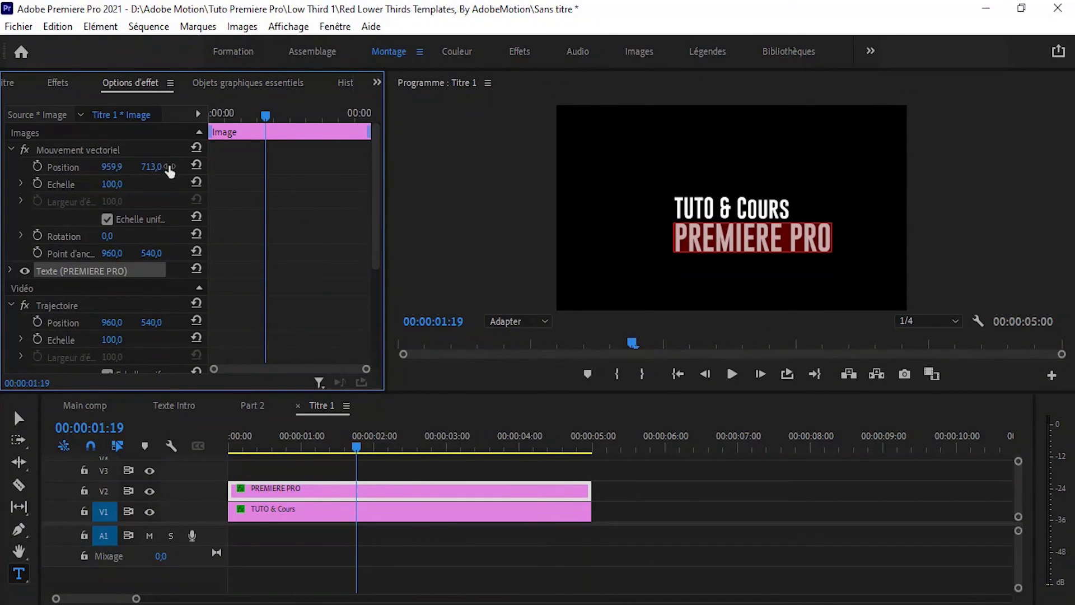
pyautogui.click(375, 539)
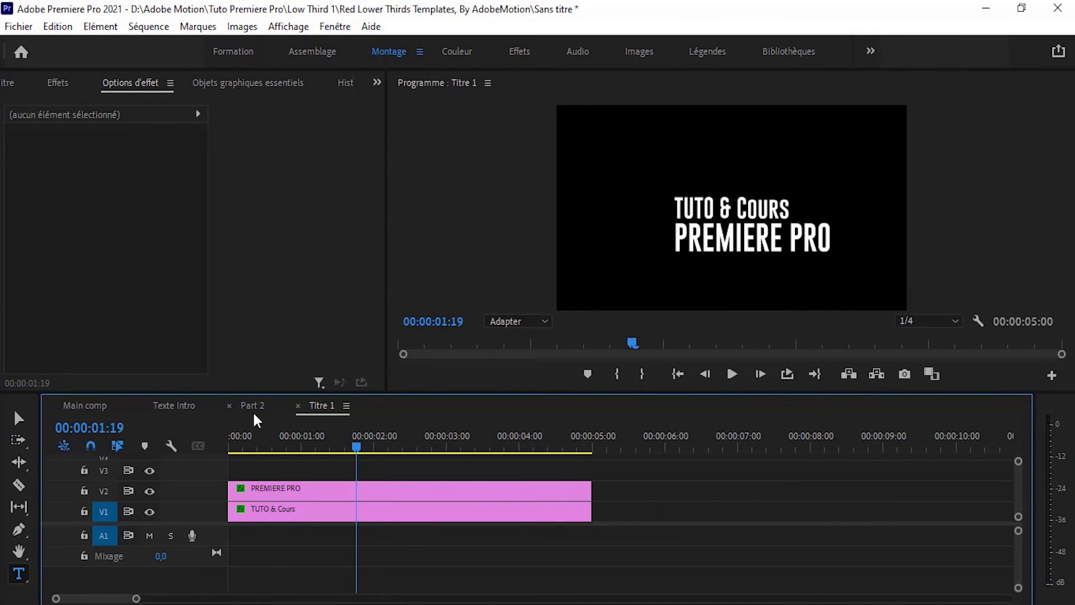
pyautogui.click(183, 407)
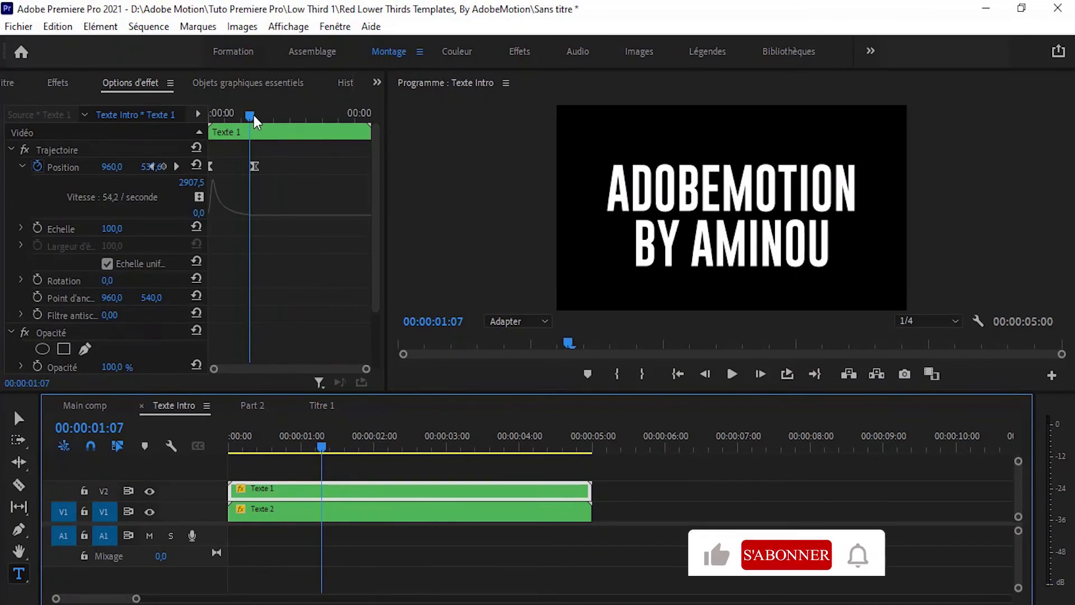
pyautogui.moveTo(254, 115); pyautogui.dragTo(258, 116)
pyautogui.click(322, 405)
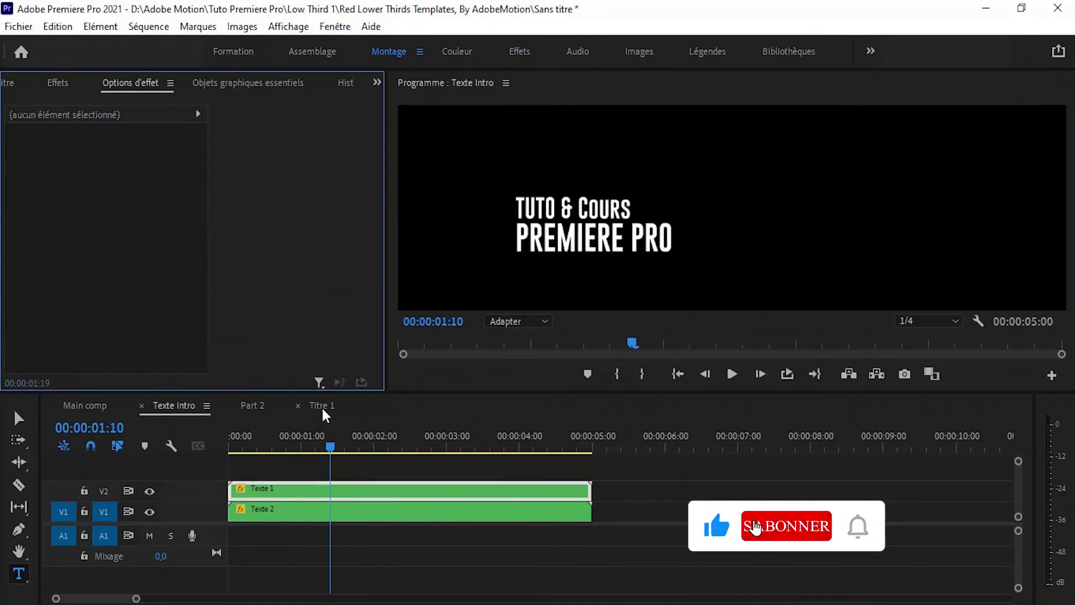
# Replace the TUTO & Cours clip's end Position keyframe with one at 00:00:01:21 that has a horizontal value of 1181.
pyautogui.click(293, 506)
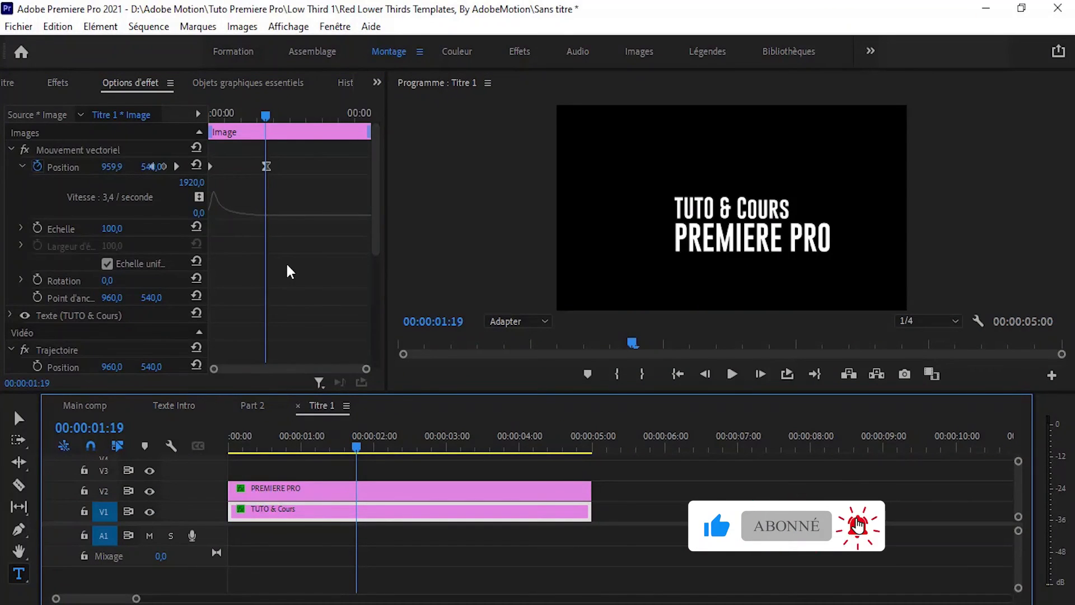
pyautogui.click(270, 122)
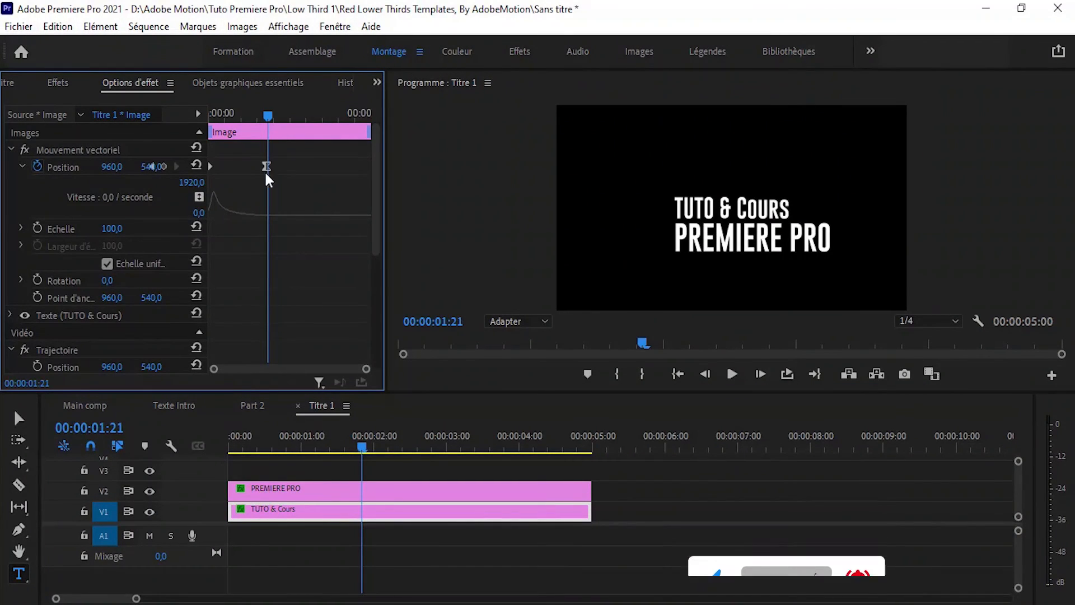
pyautogui.press('Delete')
pyautogui.moveTo(115, 168); pyautogui.dragTo(543, 168)
pyautogui.click(22, 166)
pyautogui.click(23, 166)
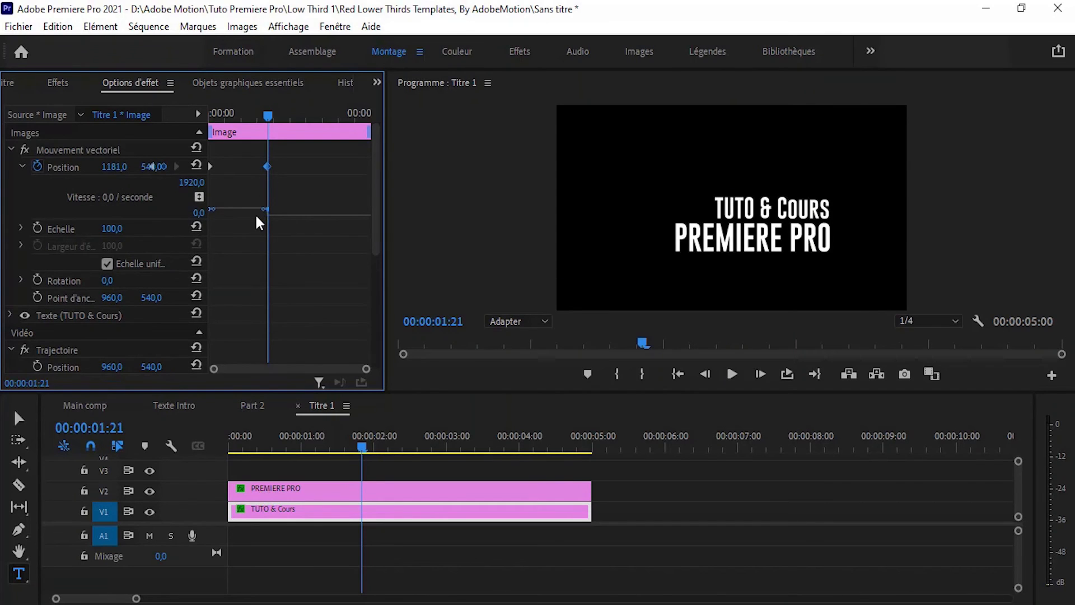
# Ease the TUTO & Cours slide strongly into its end Position keyframe and preview the motion.
pyautogui.moveTo(265, 210); pyautogui.dragTo(237, 220)
pyautogui.moveTo(220, 115); pyautogui.dragTo(176, 107)
pyautogui.press('space')
pyautogui.press('space')
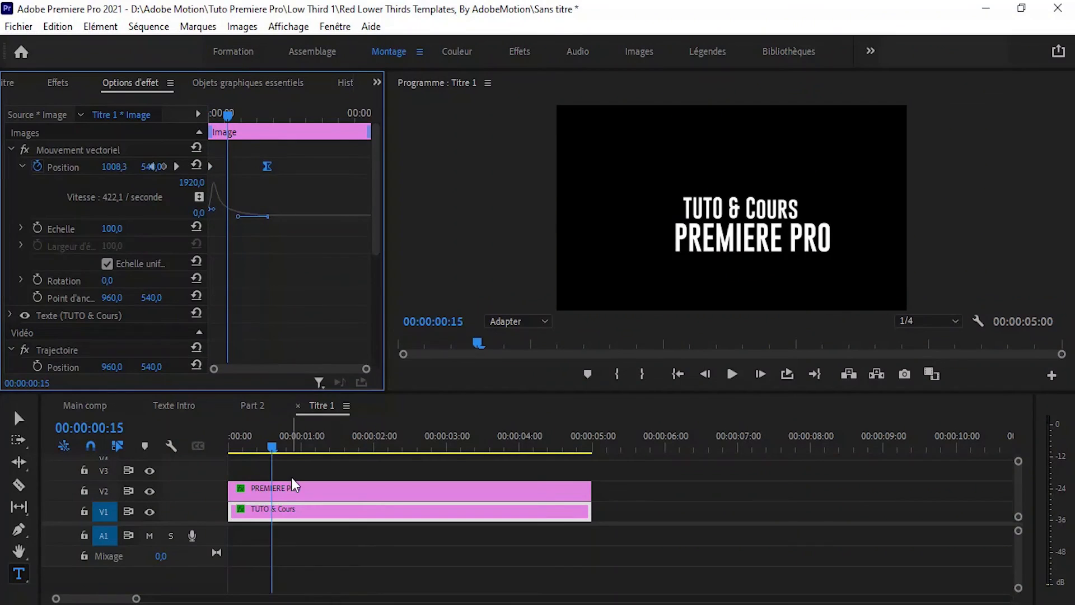
# Animate the PREMIERE PRO clip's horizontal Position from 429.9 at its start to 959.9, easing into the end keyframe.
pyautogui.click(281, 494)
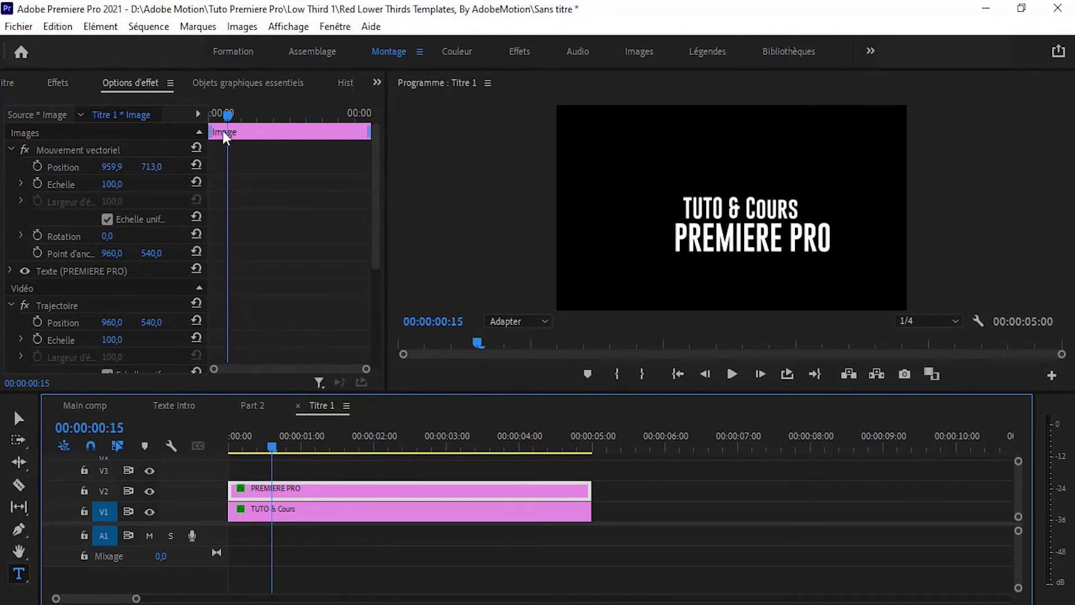
pyautogui.moveTo(225, 116); pyautogui.dragTo(130, 112)
pyautogui.click(37, 166)
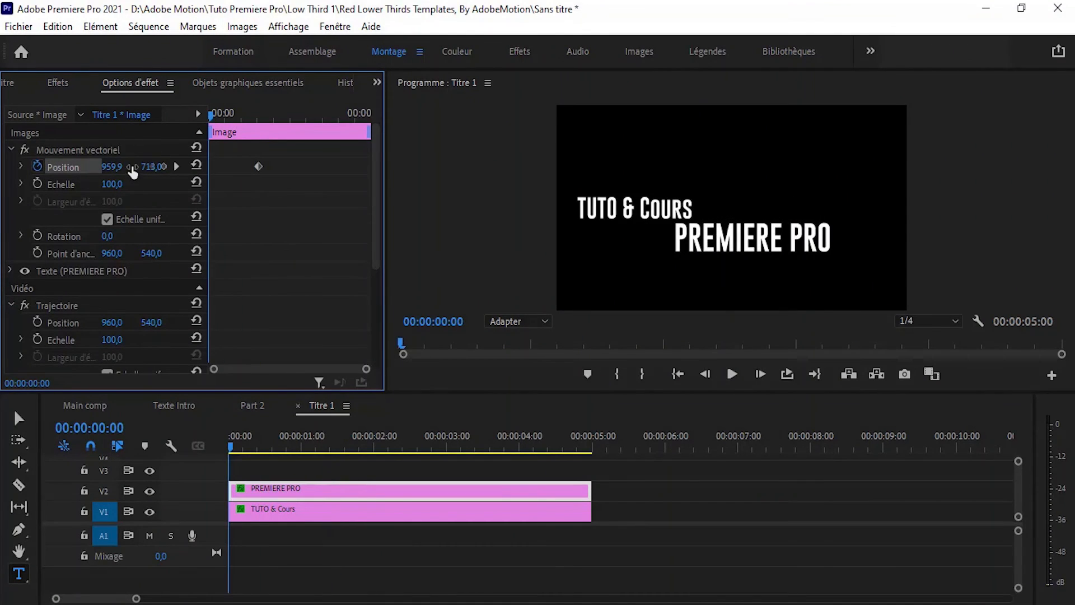
pyautogui.moveTo(112, 166); pyautogui.dragTo(234, 174)
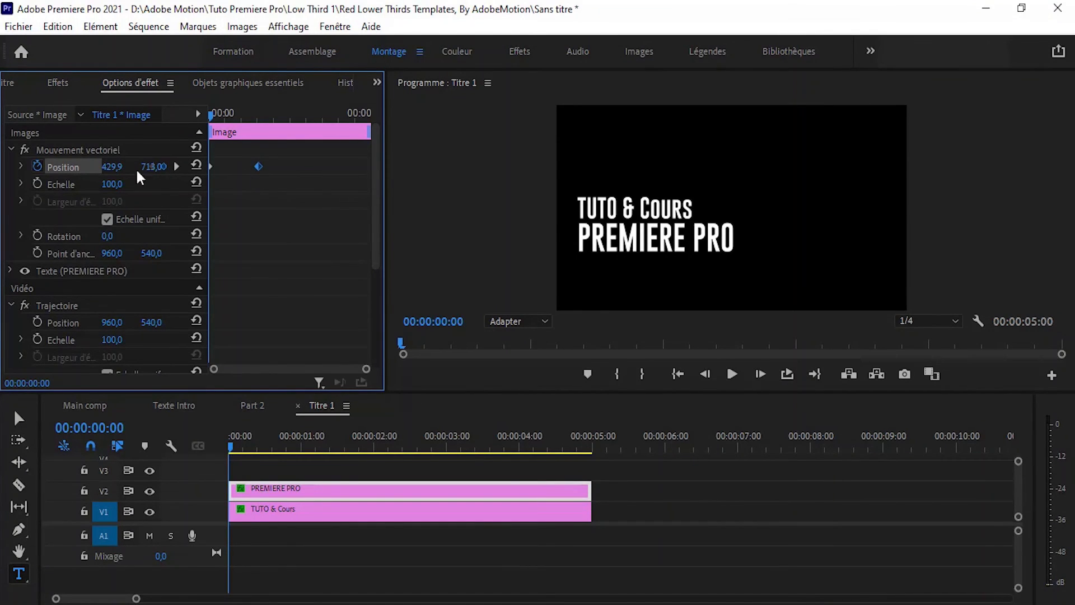
pyautogui.click(22, 167)
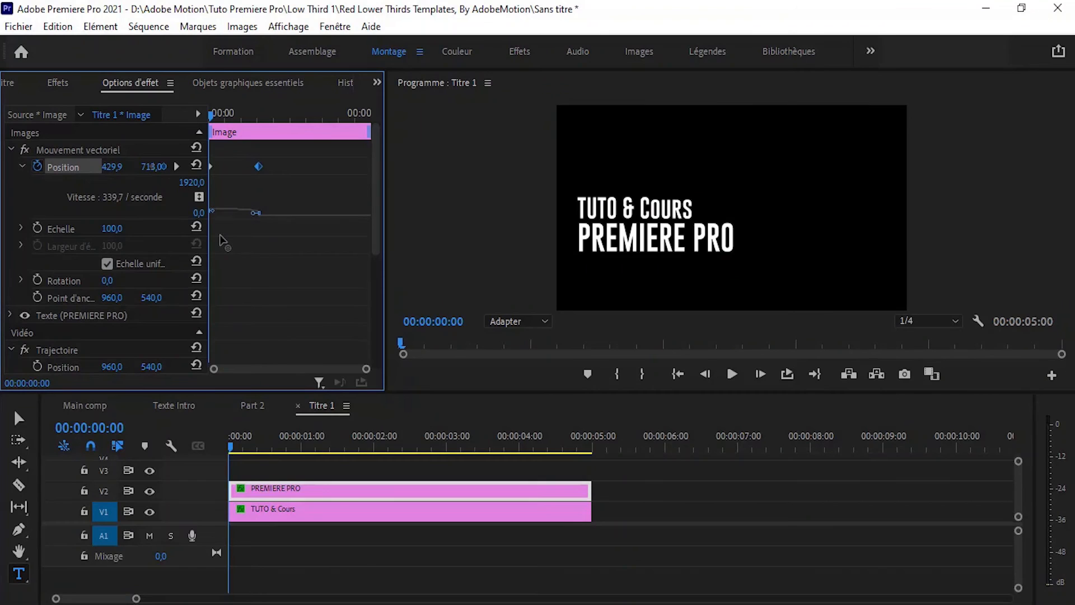
pyautogui.press('space')
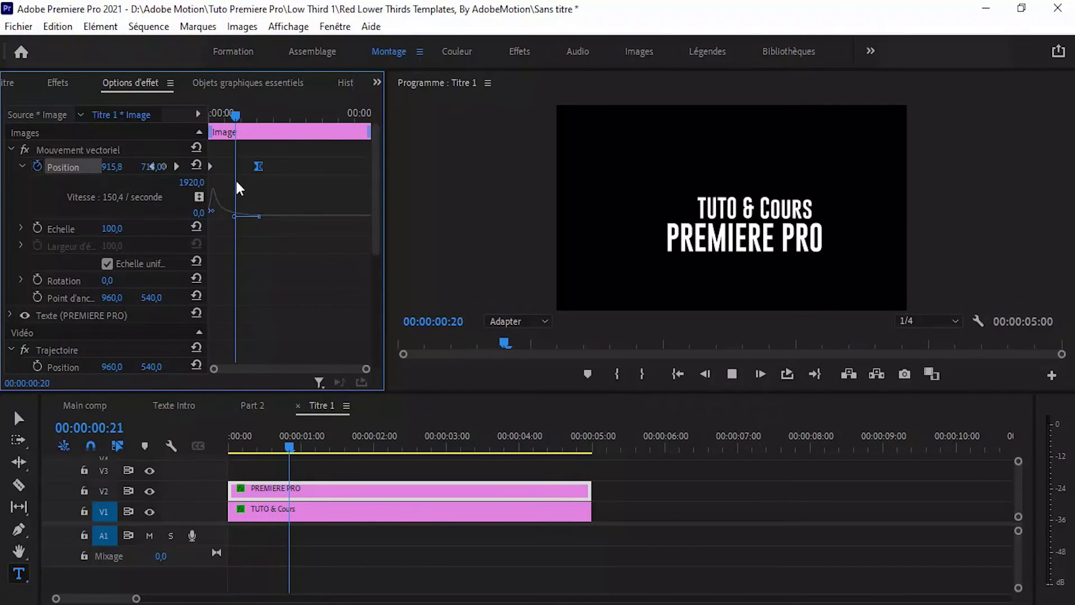
# Delay the PREMIERE PRO clip on V2 so it starts at 00:00:00:10, and preview the stagger.
pyautogui.moveTo(255, 437)
pyautogui.mouseDown()
pyautogui.moveTo(225, 434)
pyautogui.moveTo(241, 435)
pyautogui.mouseUp()
pyautogui.moveTo(260, 489); pyautogui.dragTo(274, 485)
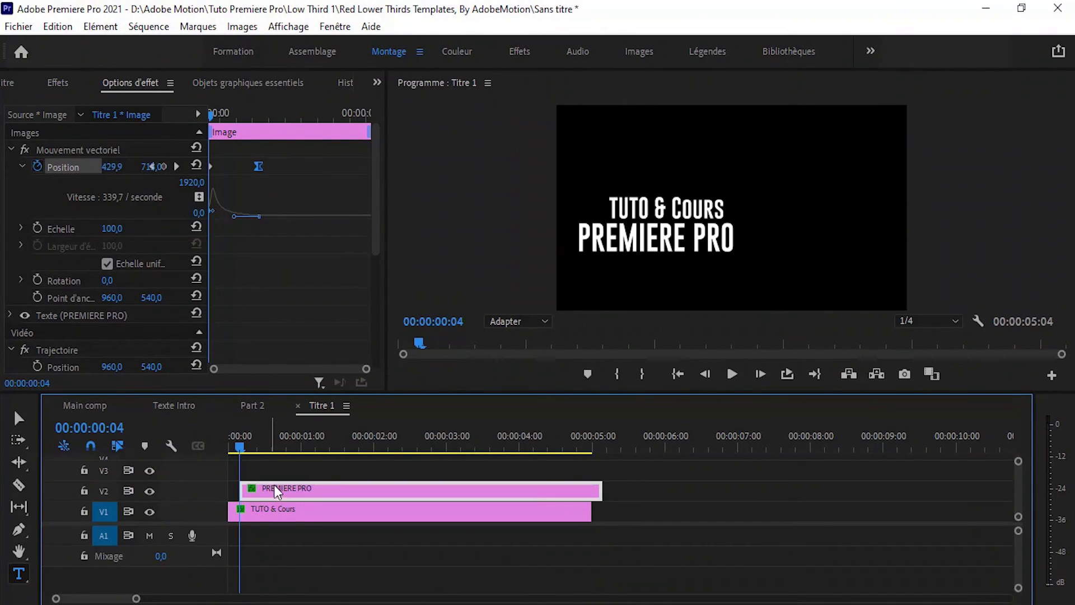
pyautogui.press('space')
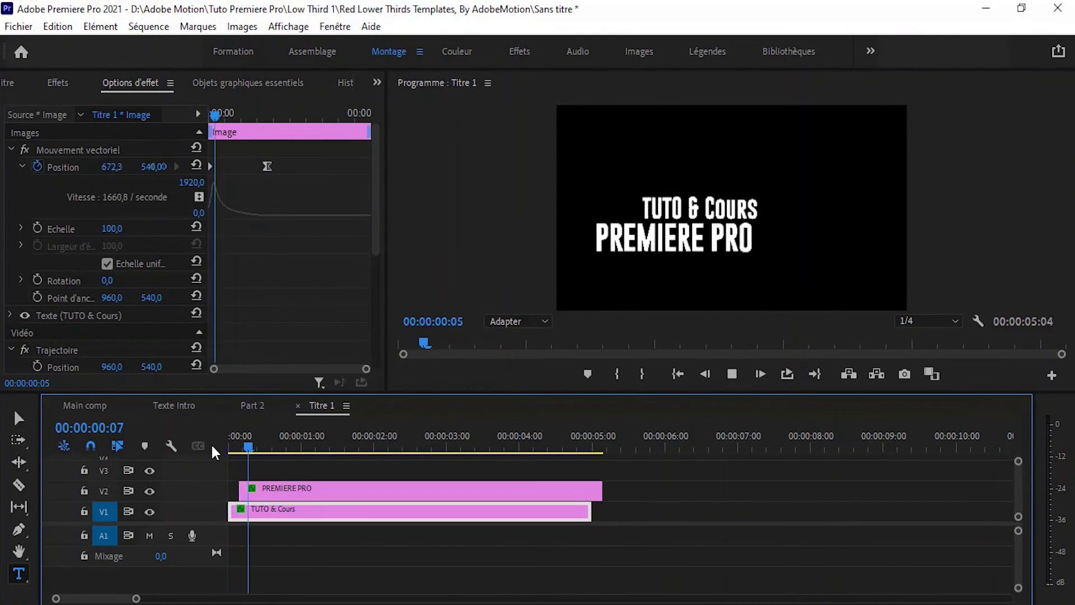
pyautogui.click(259, 442)
pyautogui.click(278, 486)
pyautogui.moveTo(285, 485); pyautogui.dragTo(301, 485)
pyautogui.moveTo(253, 445)
pyautogui.mouseDown()
pyautogui.moveTo(223, 447)
pyautogui.moveTo(270, 442)
pyautogui.moveTo(250, 447)
pyautogui.moveTo(260, 445)
pyautogui.mouseUp()
pyautogui.press('space')
pyautogui.press('space')
# Set the PREMIERE PRO clip's starting horizontal Position to about -925, outside the frame, and preview the slide.
pyautogui.click(280, 482)
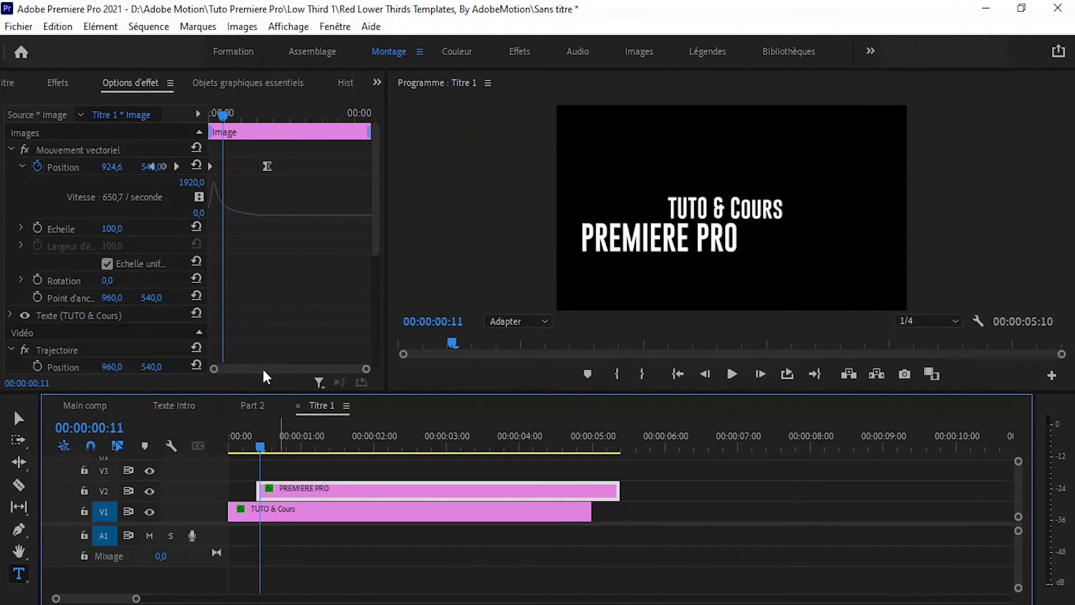
pyautogui.moveTo(215, 118); pyautogui.dragTo(205, 118)
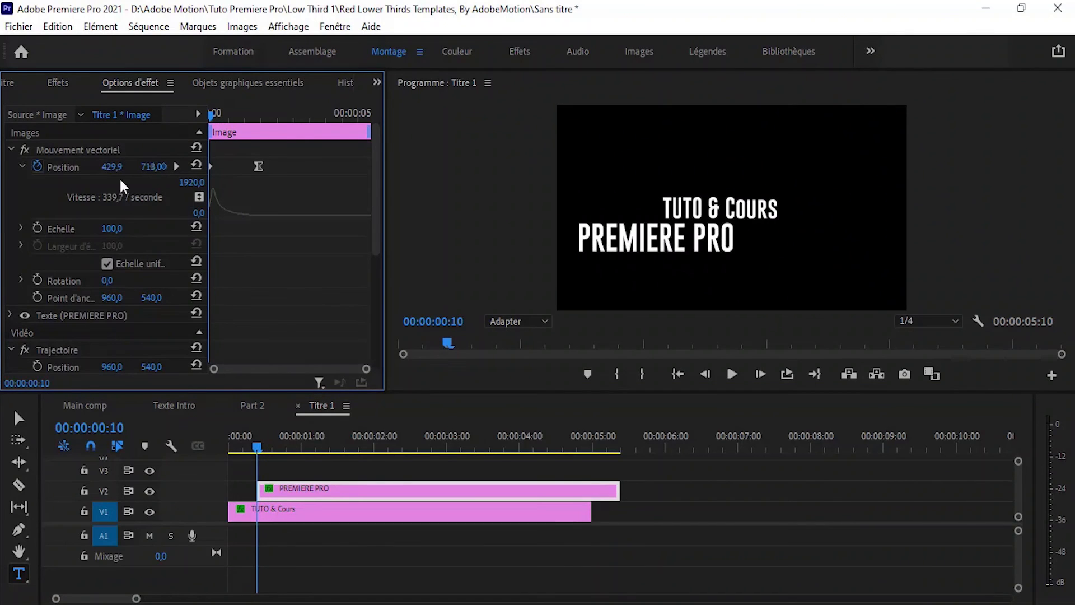
pyautogui.press('space')
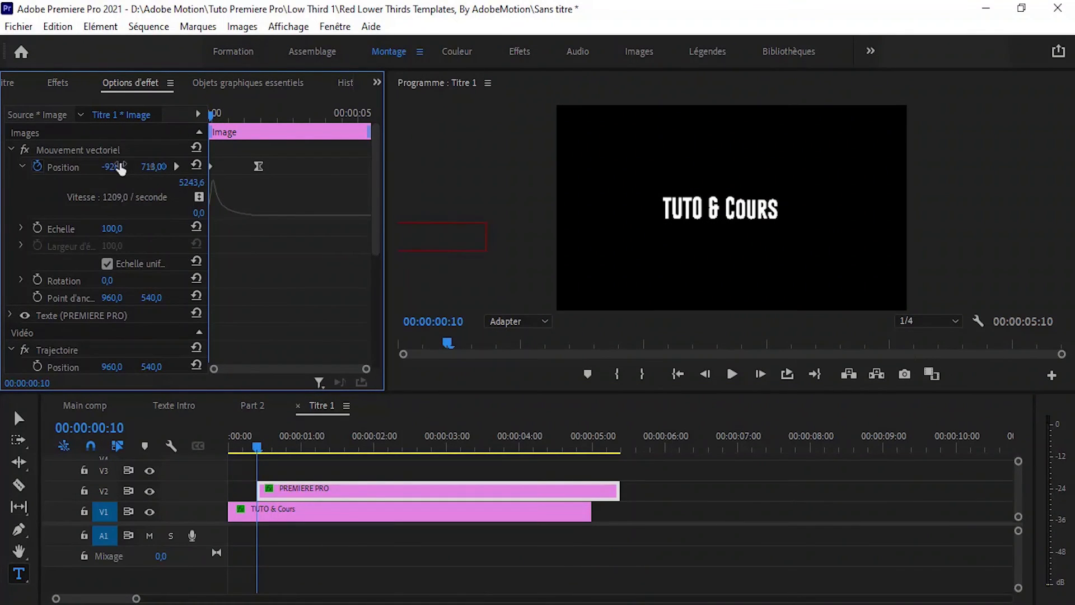
pyautogui.press('space')
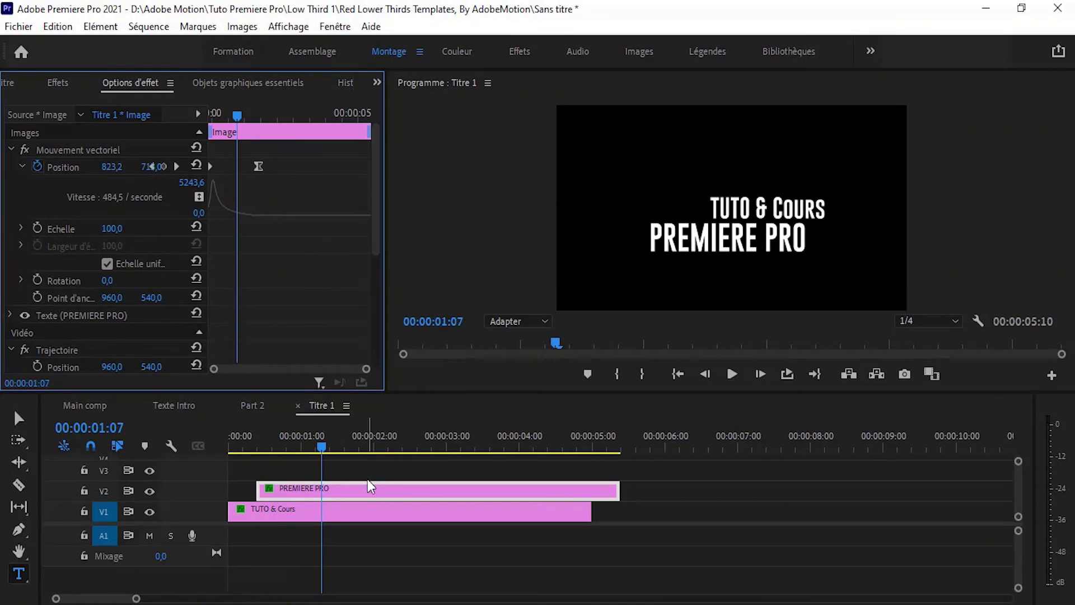
# Add a 0% Opacity keyframe at the start of the TUTO & Cours clip.
pyautogui.click(334, 509)
pyautogui.moveTo(283, 439); pyautogui.dragTo(227, 436)
pyautogui.moveTo(378, 238); pyautogui.dragTo(372, 360)
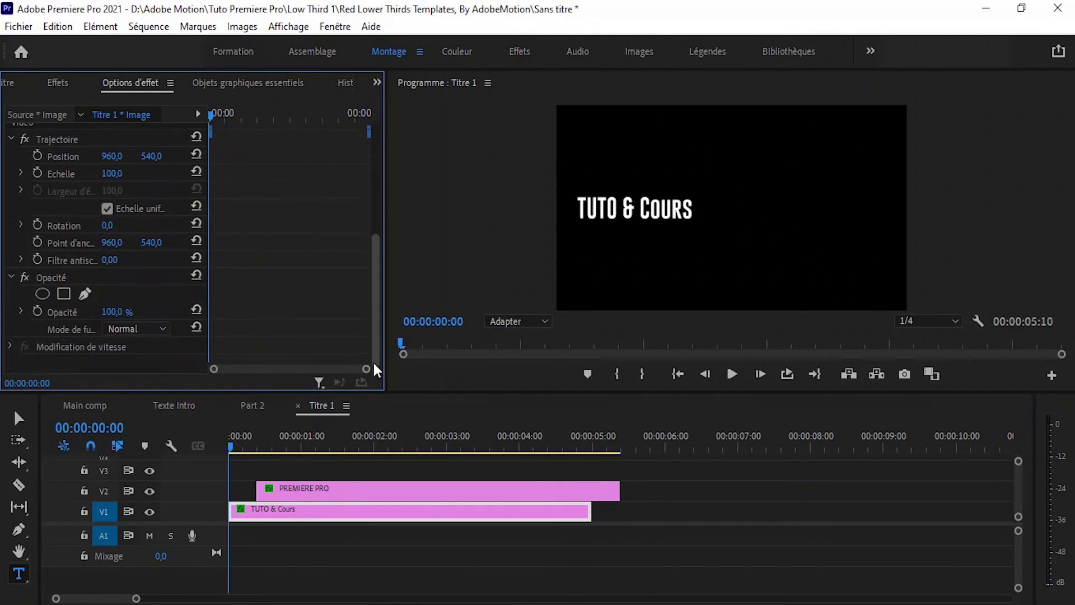
pyautogui.click(38, 311)
pyautogui.moveTo(126, 312); pyautogui.dragTo(62, 312)
pyautogui.moveTo(379, 287); pyautogui.dragTo(379, 179)
# Raise the TUTO & Cours clip to full opacity at 00:00:01:20 and shift its first Opacity keyframe slightly past the clip start.
pyautogui.click(254, 118)
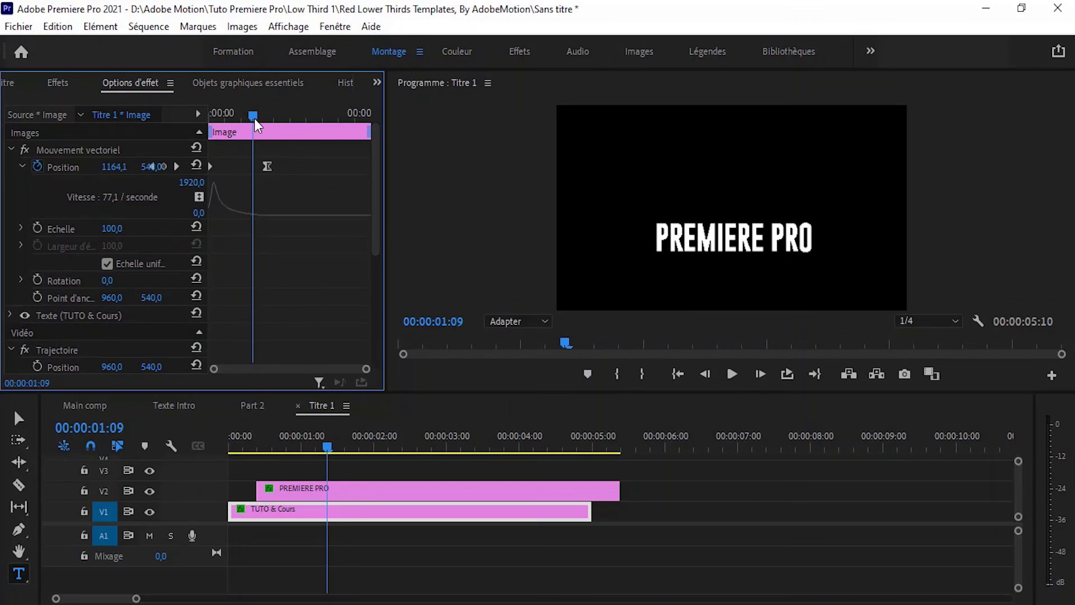
pyautogui.click(256, 113)
pyautogui.click(266, 114)
pyautogui.moveTo(376, 221); pyautogui.dragTo(331, 349)
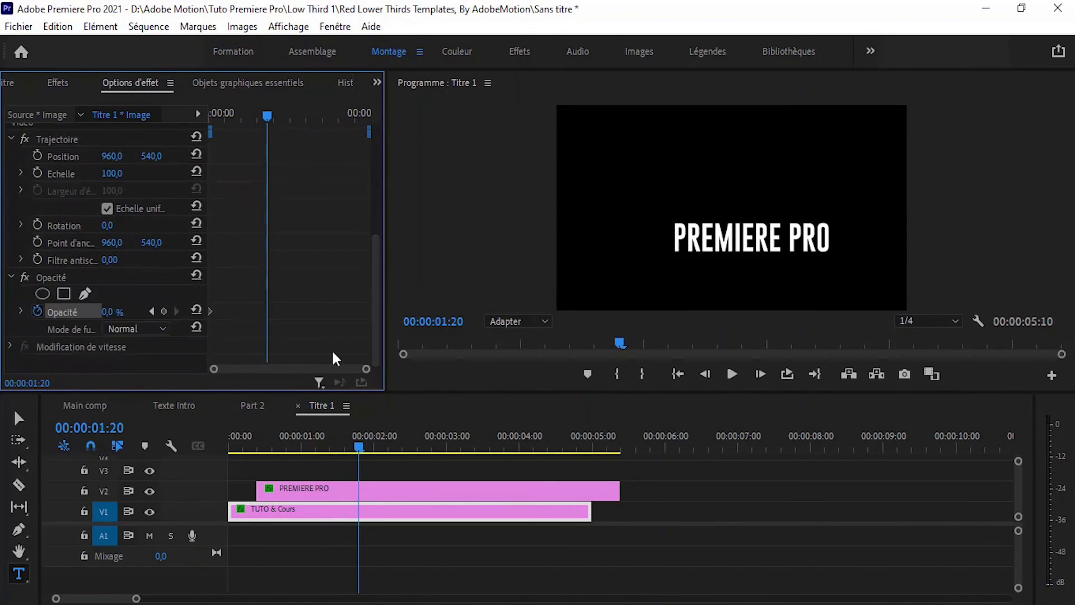
pyautogui.moveTo(110, 313); pyautogui.dragTo(227, 311)
pyautogui.moveTo(220, 116); pyautogui.dragTo(204, 117)
pyautogui.press('space')
pyautogui.press('space')
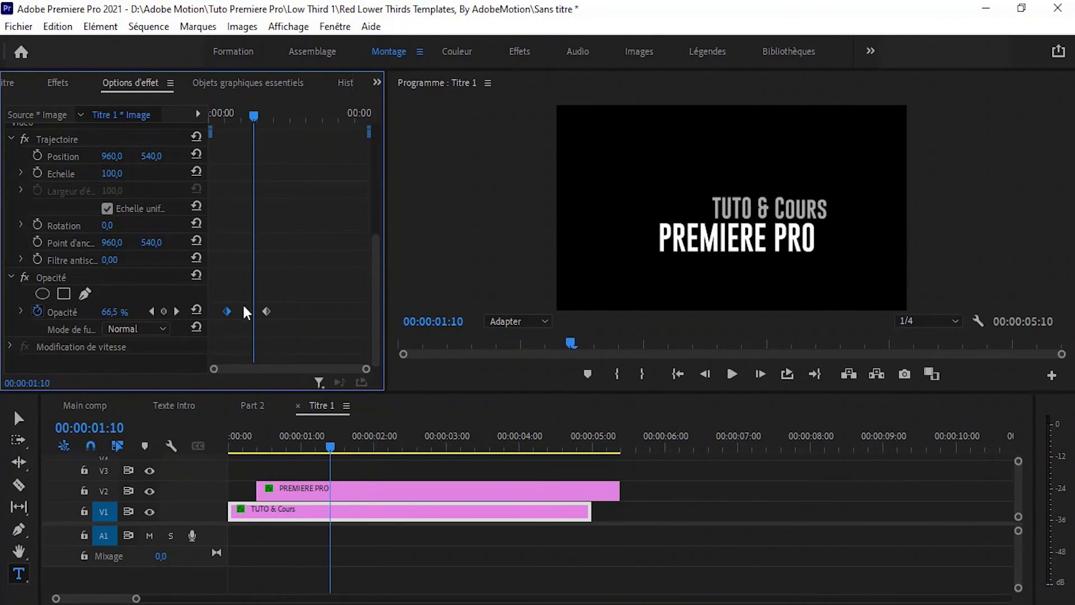
# Fade the PREMIERE PRO clip in from 0% Opacity at 00:00:00:21 to 100% at its end Position keyframe, and preview it.
pyautogui.click(310, 489)
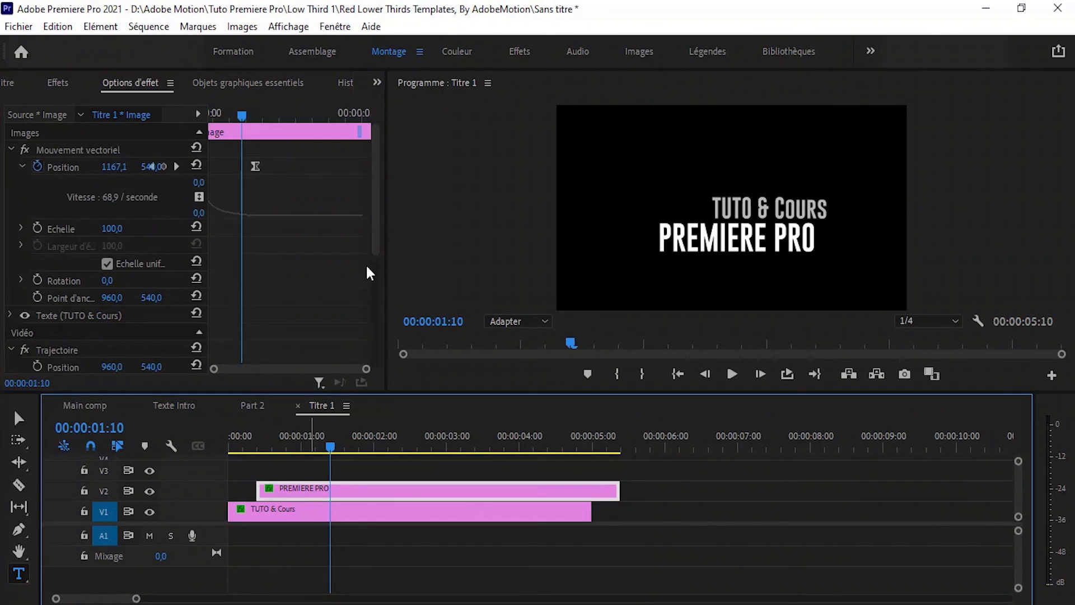
pyautogui.moveTo(267, 110); pyautogui.dragTo(262, 116)
pyautogui.moveTo(377, 219); pyautogui.dragTo(370, 350)
pyautogui.moveTo(252, 114); pyautogui.dragTo(223, 120)
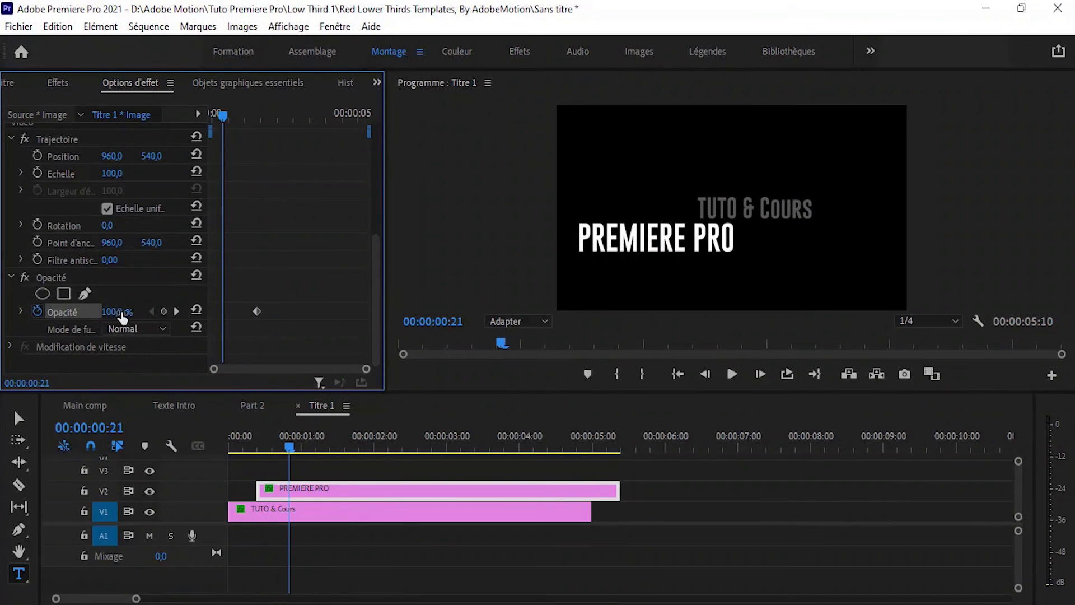
pyautogui.moveTo(131, 312); pyautogui.dragTo(73, 311)
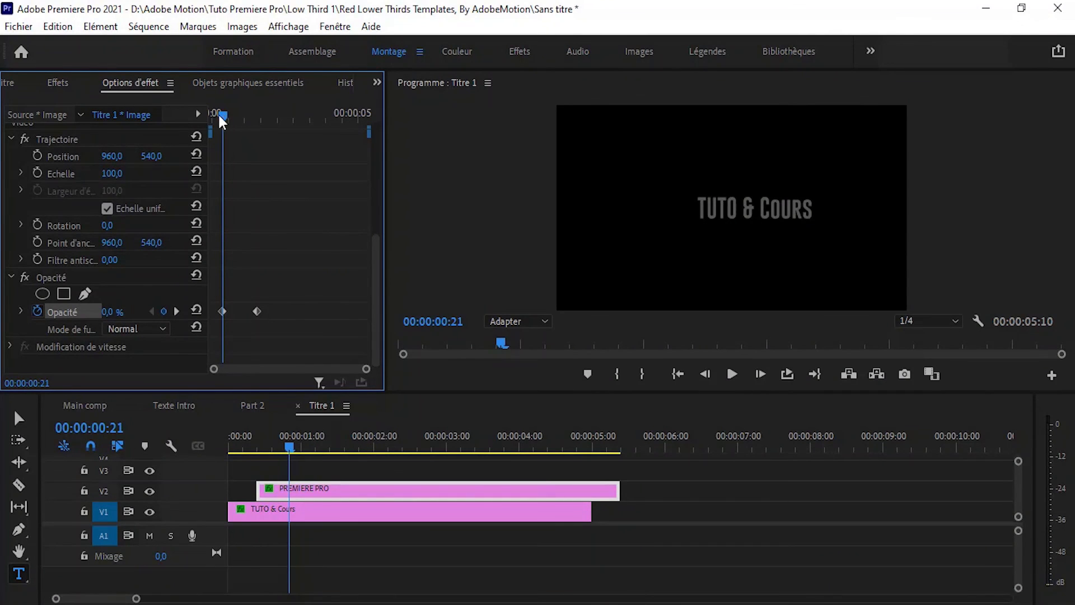
pyautogui.moveTo(221, 118); pyautogui.dragTo(209, 120)
pyautogui.moveTo(240, 444); pyautogui.dragTo(225, 436)
pyautogui.press('space')
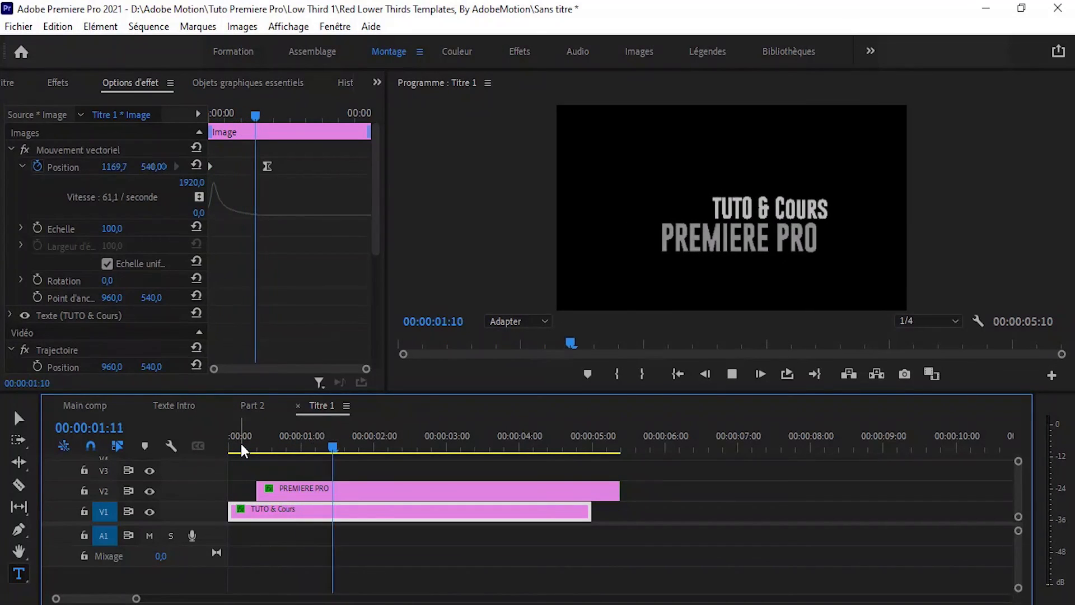
pyautogui.press('space')
# Move the PREMIERE PRO clip earlier on V2 so it starts at 00:00:00:05, and preview both title lines.
pyautogui.moveTo(247, 440); pyautogui.dragTo(254, 439)
pyautogui.click(263, 492)
pyautogui.moveTo(262, 492); pyautogui.dragTo(257, 492)
pyautogui.moveTo(253, 449); pyautogui.dragTo(244, 449)
pyautogui.press('space')
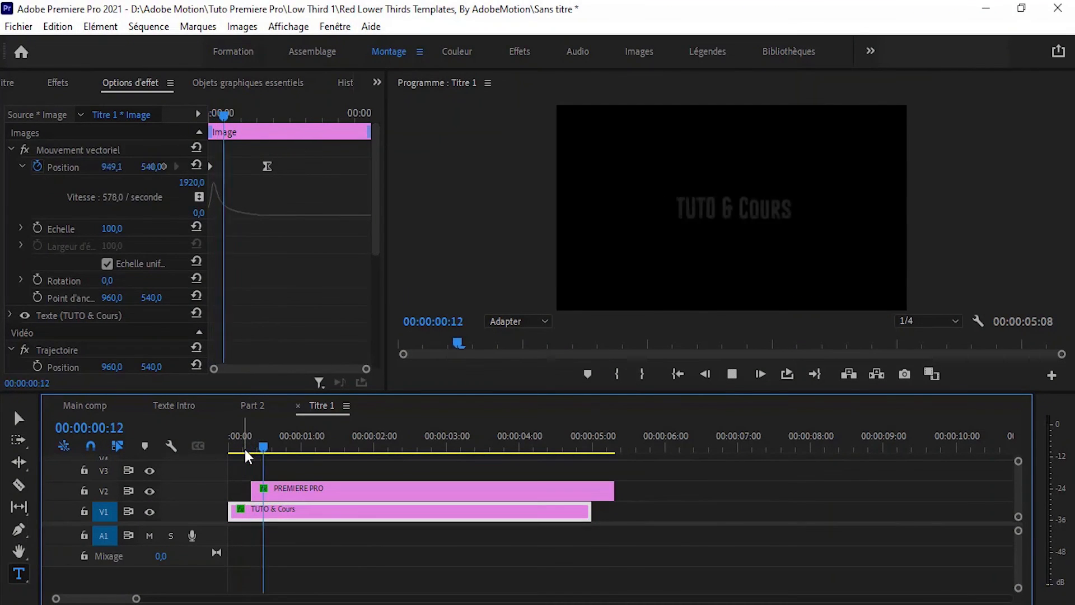
pyautogui.click(239, 446)
pyautogui.click(243, 445)
pyautogui.click(262, 486)
pyautogui.moveTo(261, 485); pyautogui.dragTo(247, 454)
pyautogui.click(226, 448)
pyautogui.press('space')
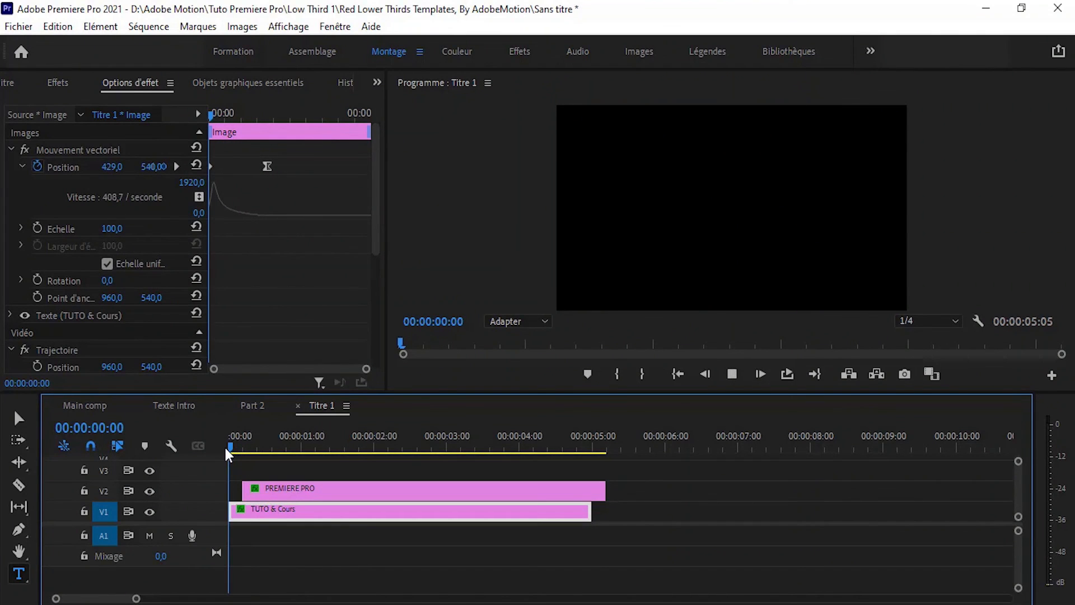
pyautogui.press('space')
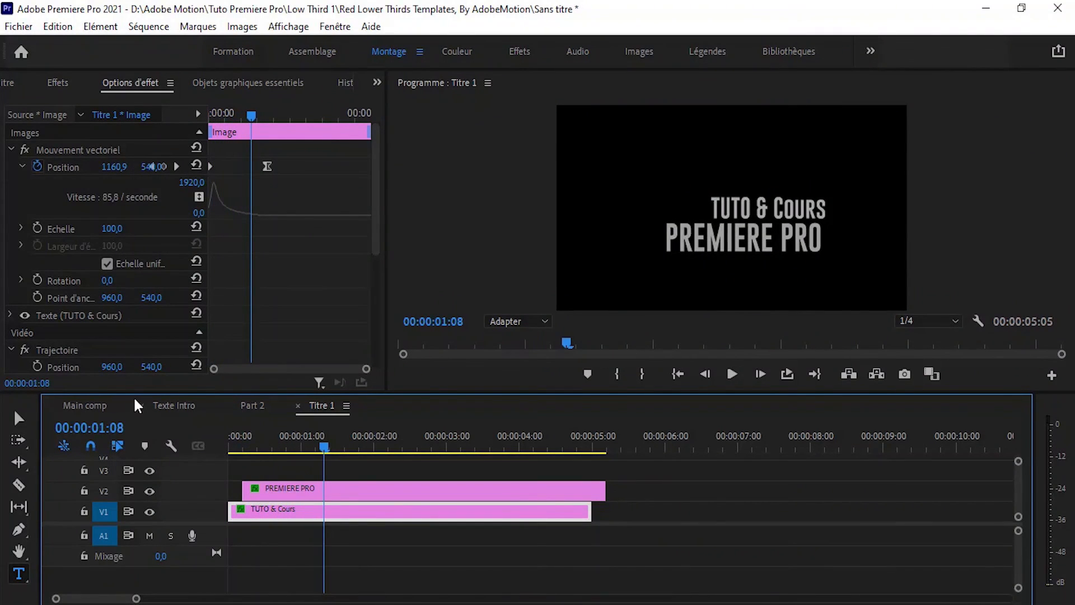
# In the Main comp sequence, move the Titre 1 clip on V4 to start at 00:00:04:10 and preview its entrance.
pyautogui.click(99, 404)
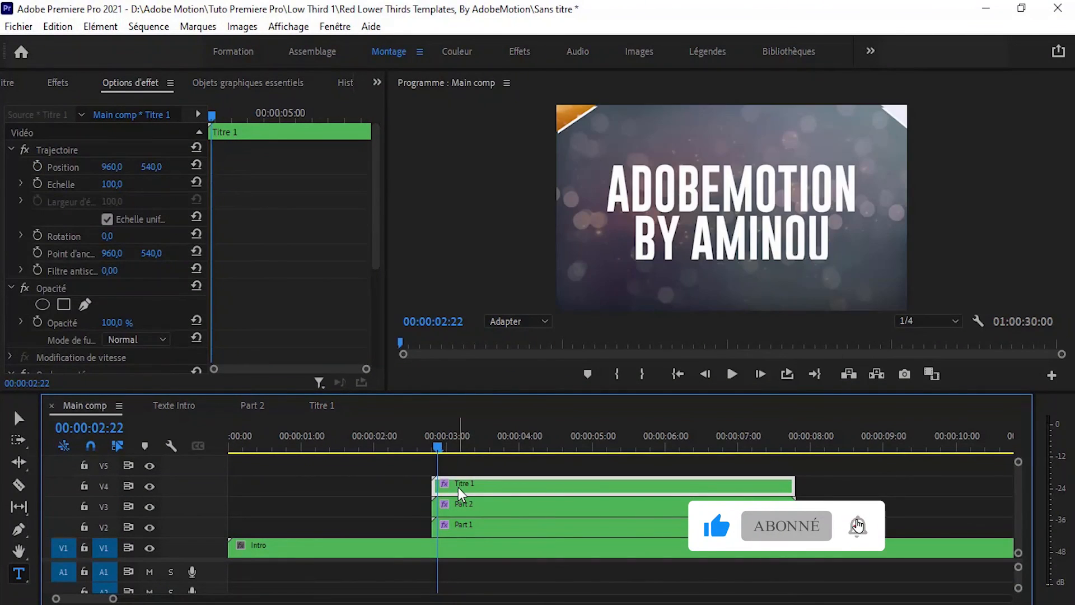
pyautogui.click(472, 445)
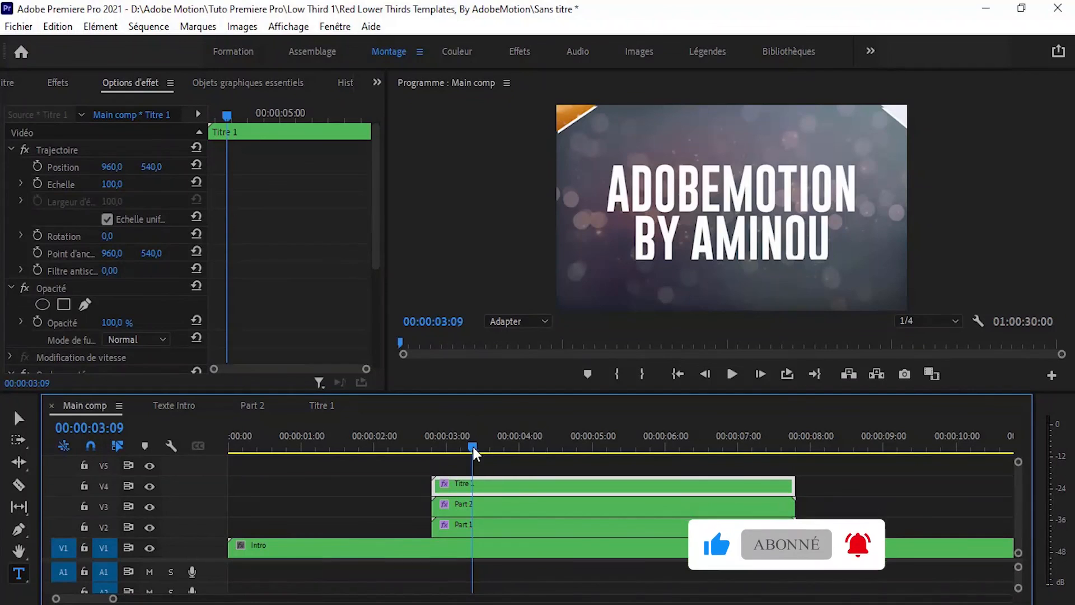
pyautogui.click(517, 459)
pyautogui.click(520, 443)
pyautogui.click(550, 443)
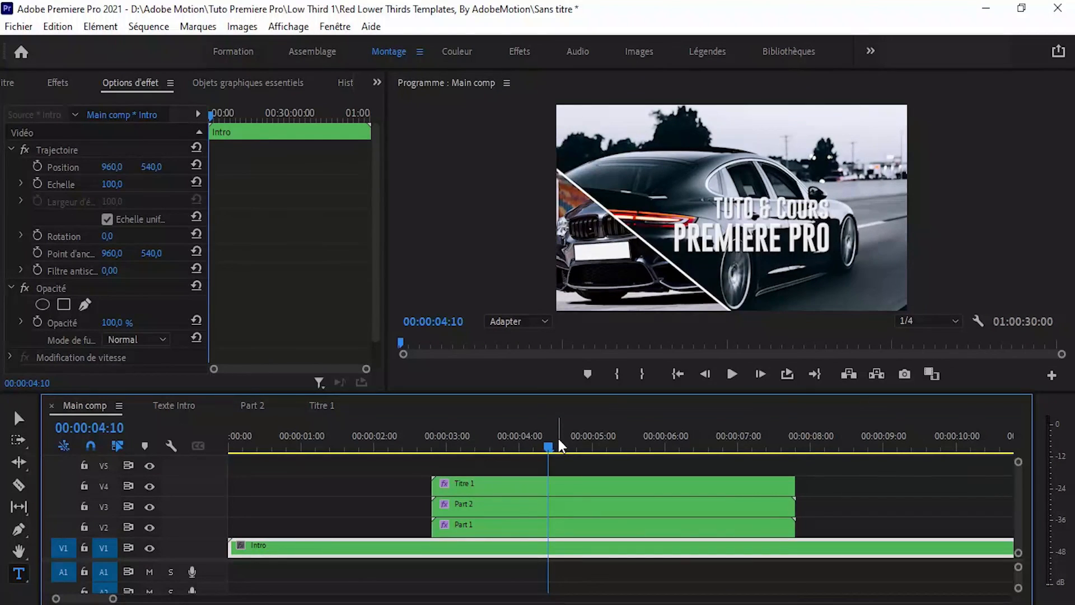
pyautogui.moveTo(466, 489); pyautogui.dragTo(589, 486)
pyautogui.press('space')
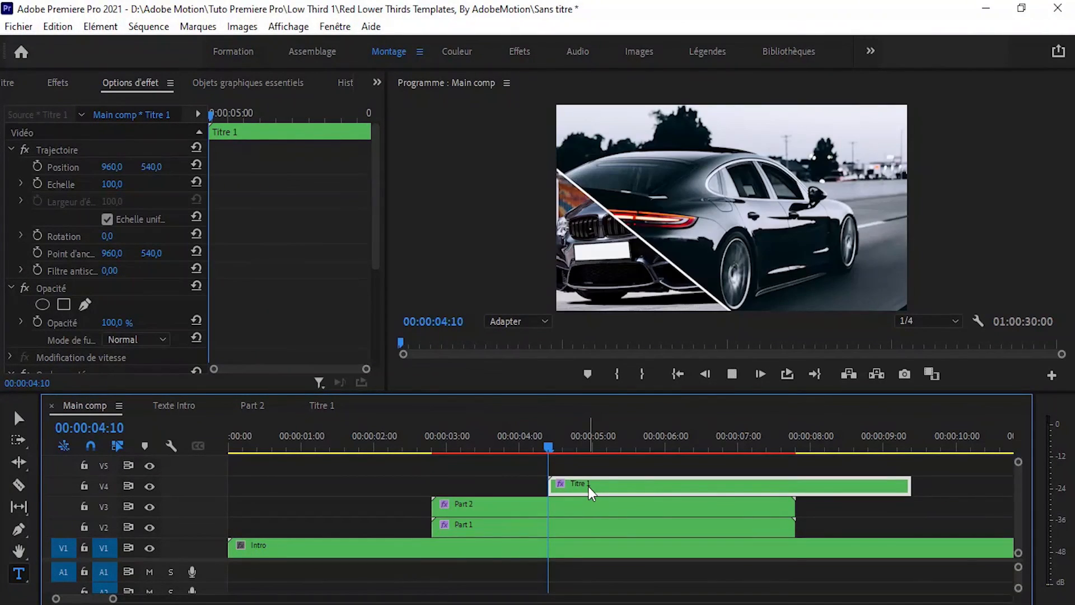
pyautogui.click(536, 442)
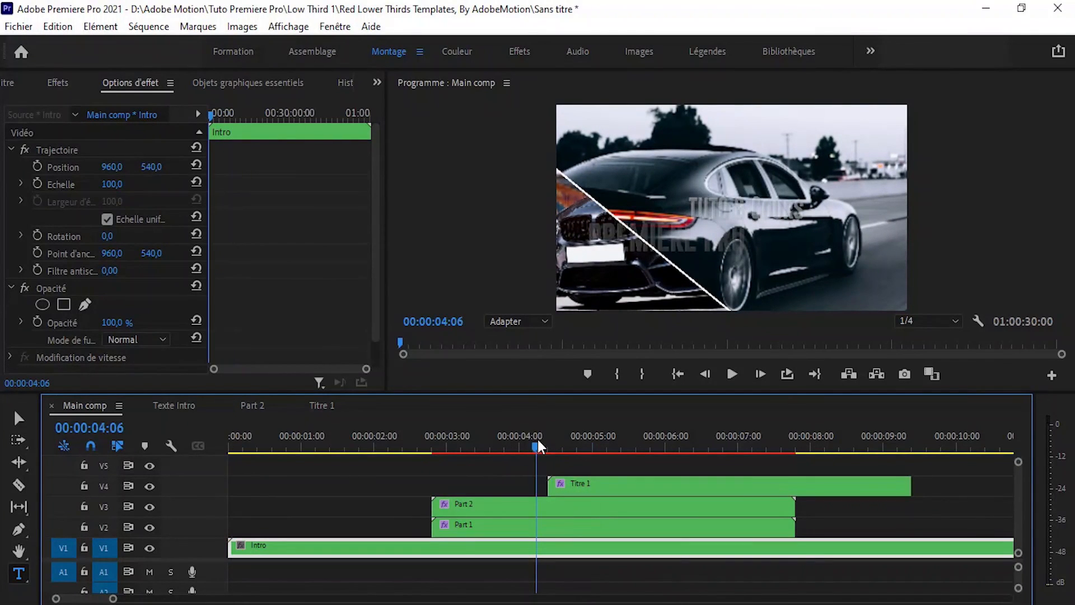
pyautogui.moveTo(536, 445)
pyautogui.mouseDown()
pyautogui.moveTo(562, 450)
pyautogui.moveTo(552, 448)
pyautogui.mouseUp()
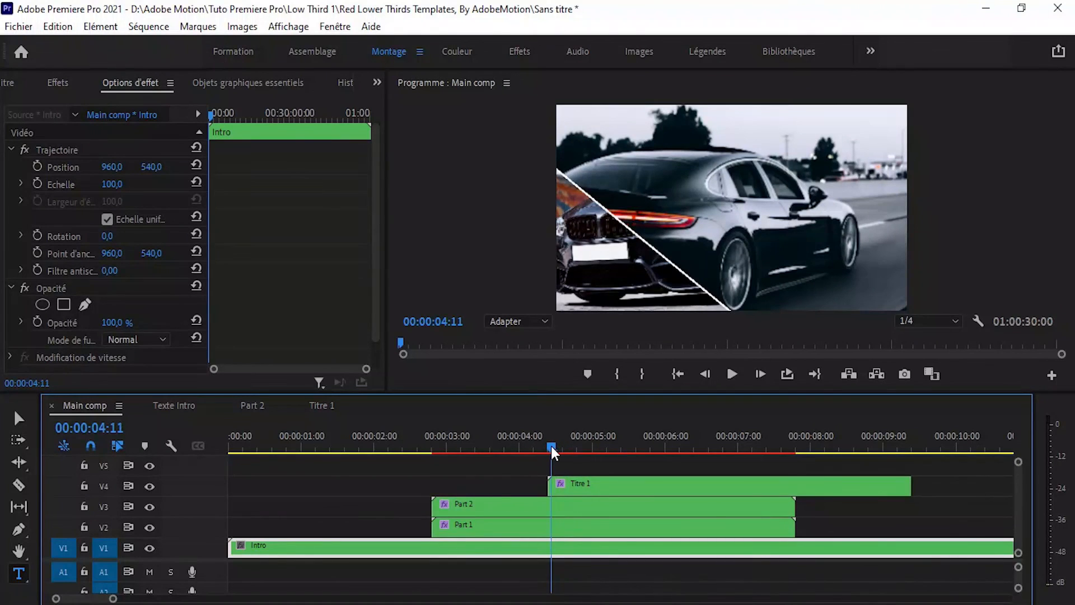
pyautogui.press('space')
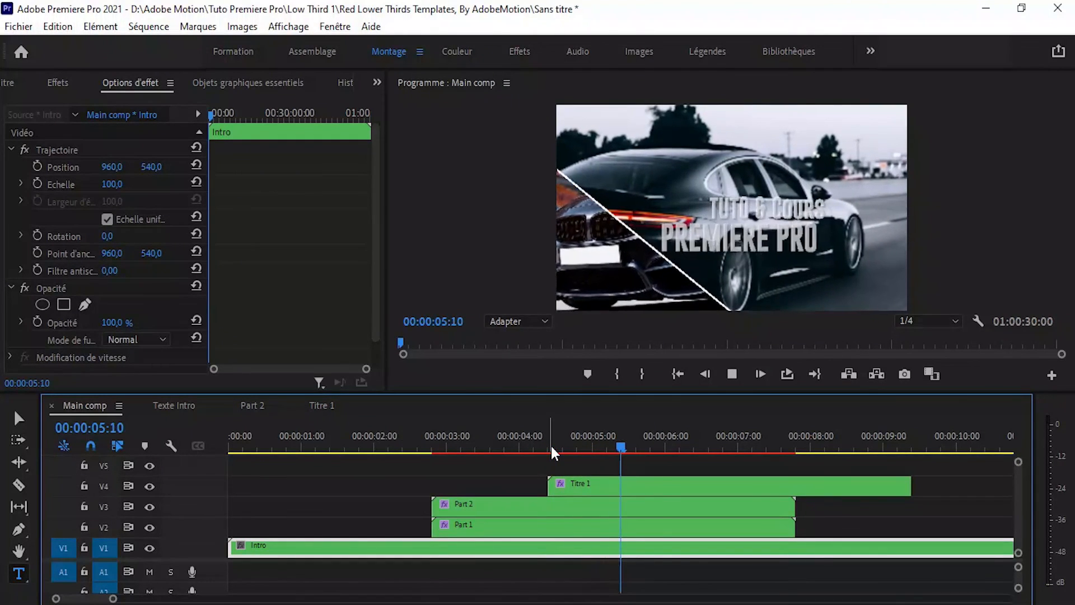
# Trim the end of the Titre 1 clip on V4 to align with the ends of the Part 1 and Part 2 clips.
pyautogui.click(583, 445)
pyautogui.click(605, 483)
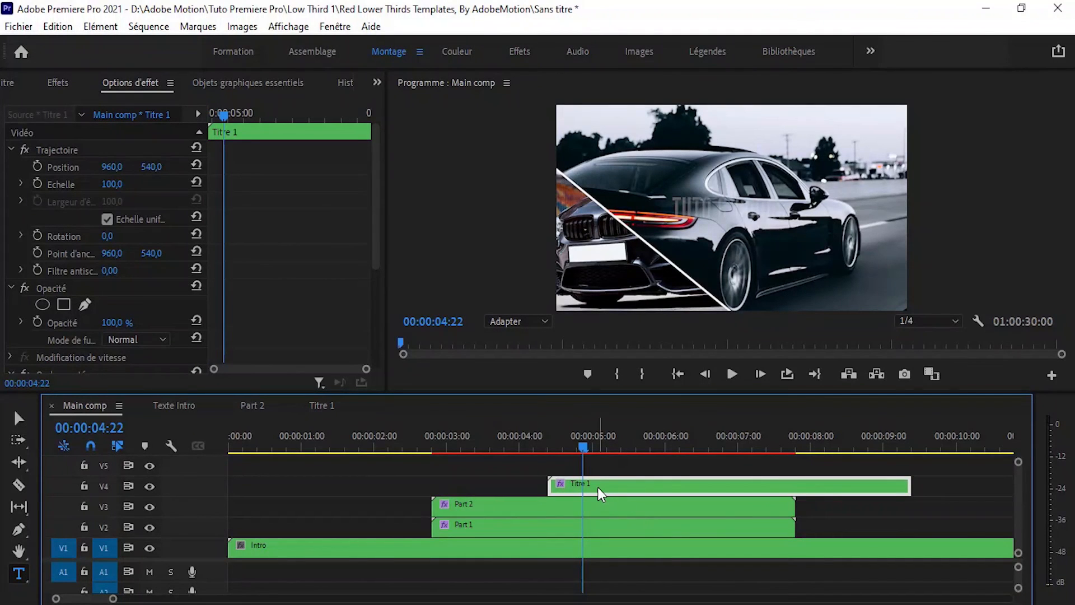
pyautogui.click(639, 449)
pyautogui.moveTo(910, 485); pyautogui.dragTo(793, 483)
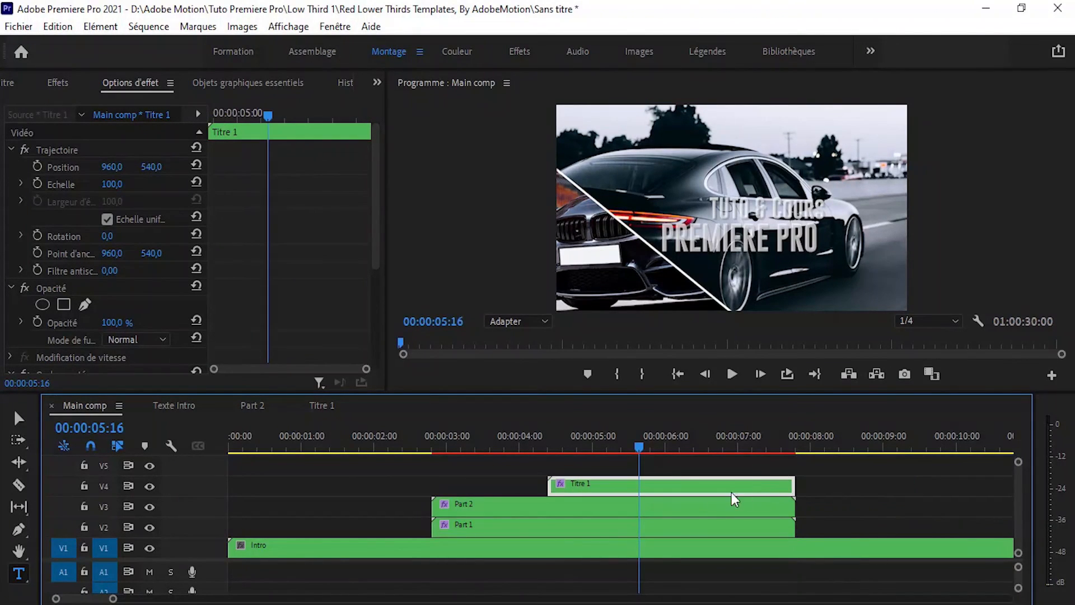
# Reposition the Titre 1 clip over the right side of the car image by setting its Position to 1277, 477.
pyautogui.moveTo(115, 167); pyautogui.dragTo(347, 168)
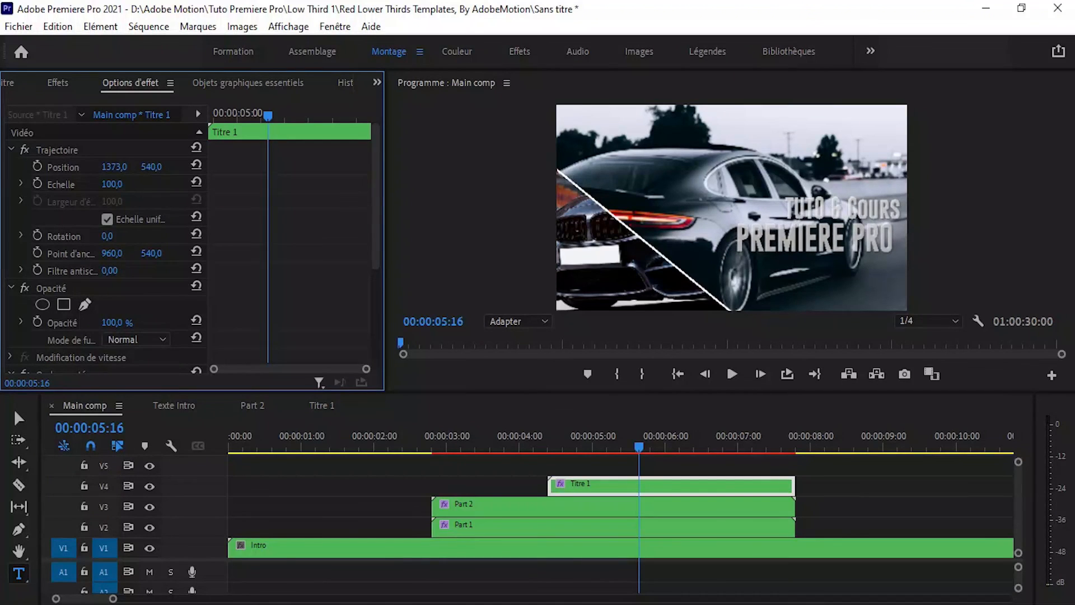
pyautogui.click(563, 444)
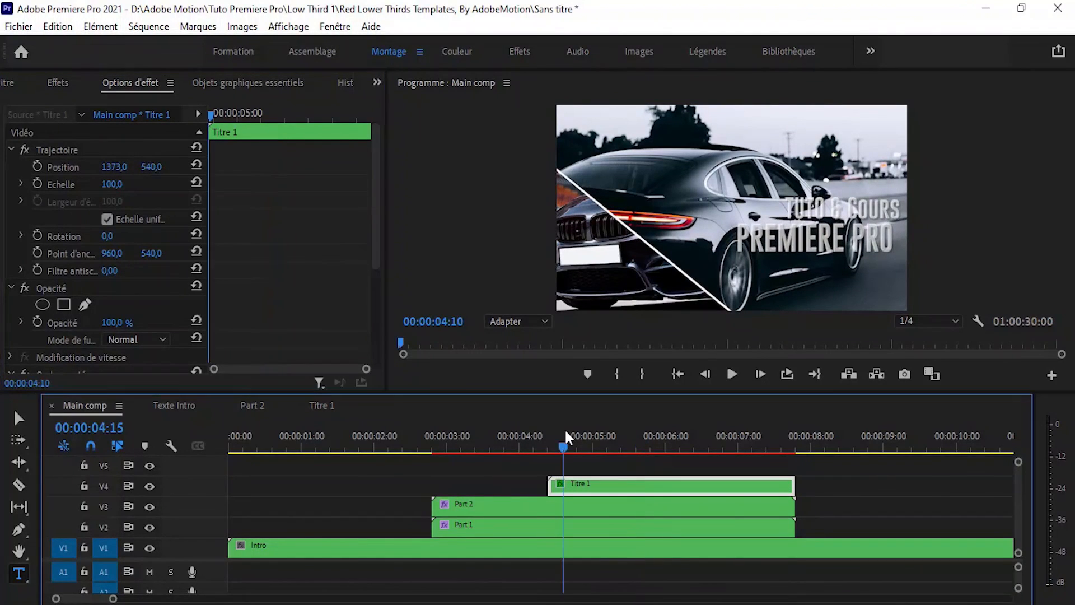
pyautogui.click(105, 171)
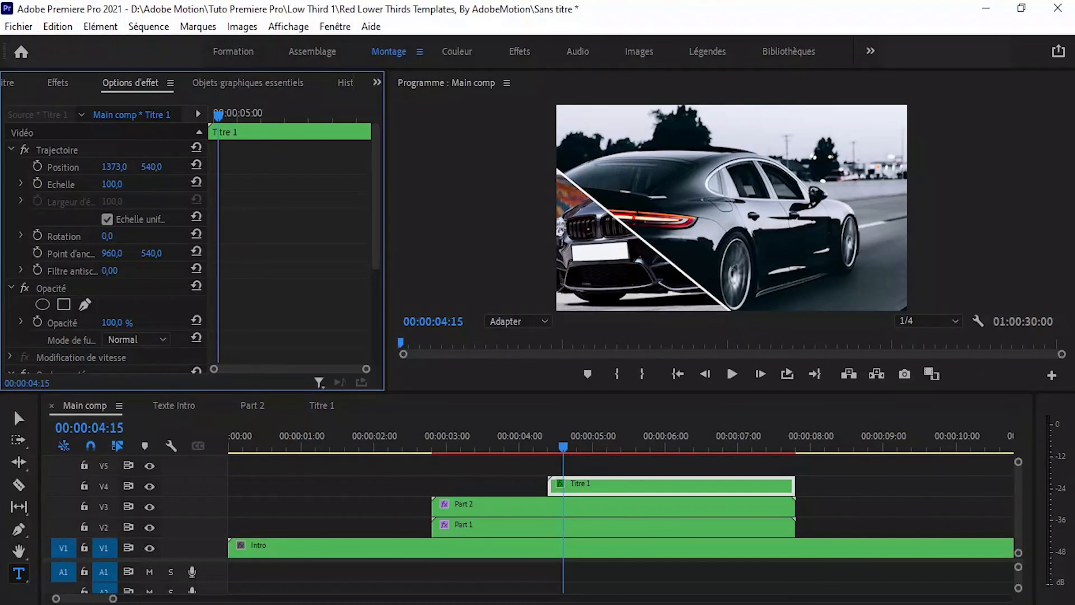
pyautogui.click(668, 447)
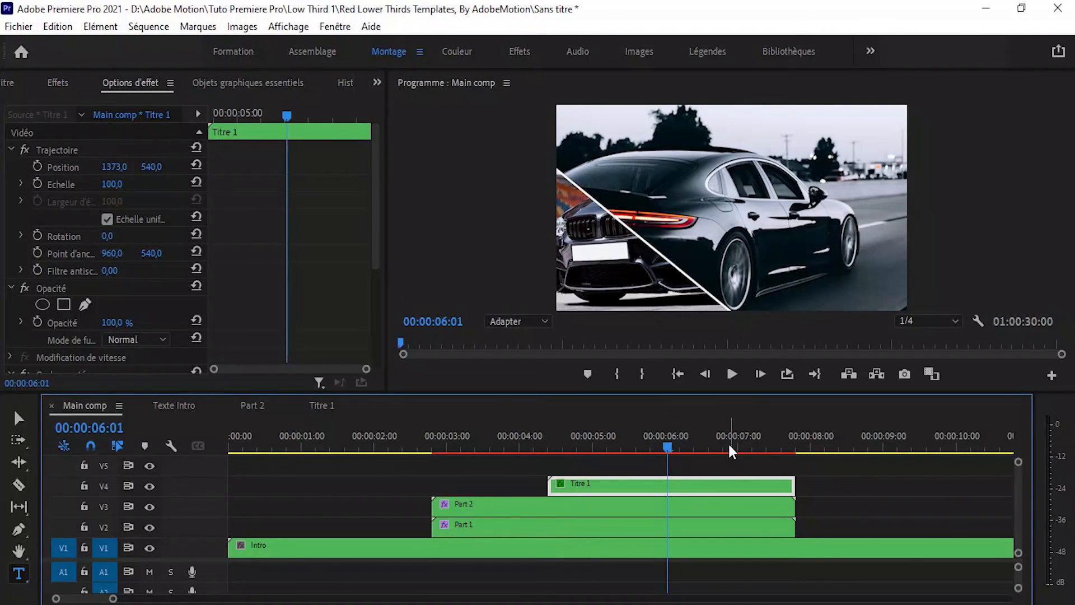
pyautogui.moveTo(120, 173); pyautogui.dragTo(67, 174)
pyautogui.moveTo(161, 170); pyautogui.dragTo(125, 170)
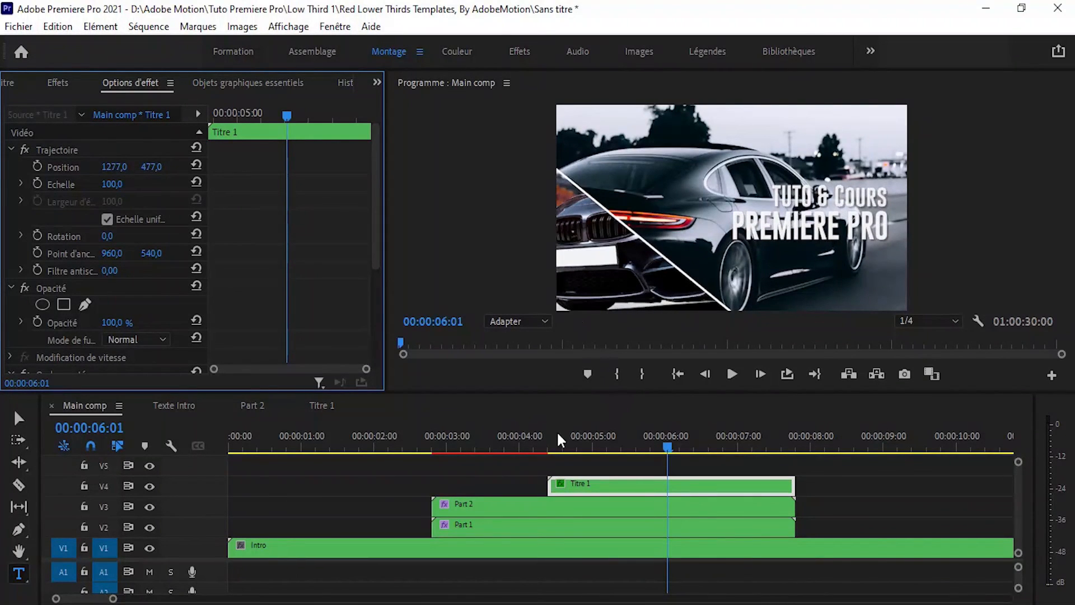
# Play the Main comp sequence from its start through the title entrance, and check the frame at 00:00:07:16.
pyautogui.click(230, 444)
pyautogui.press('space')
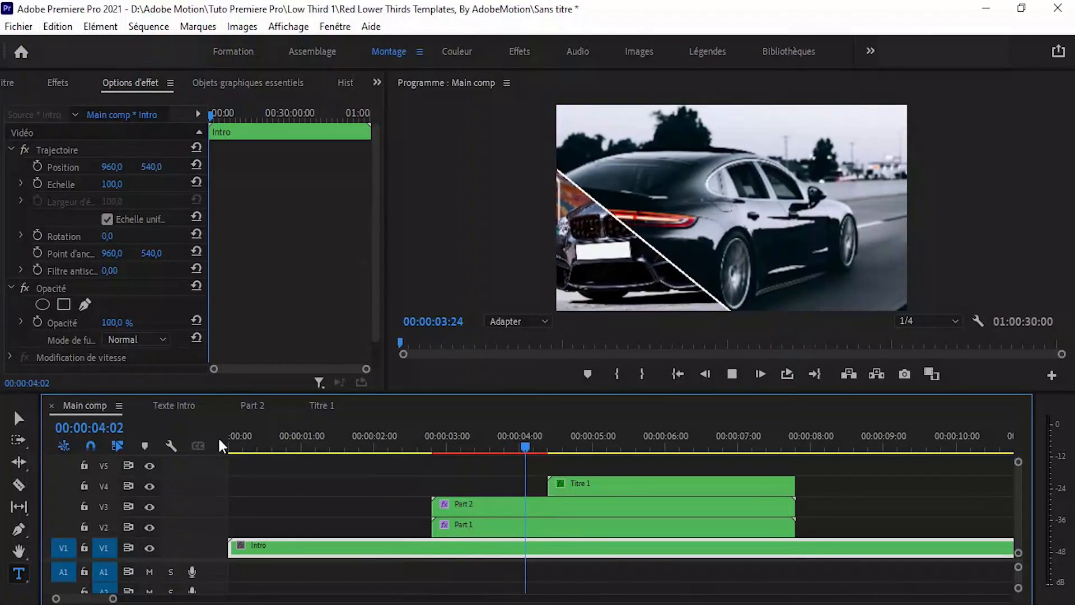
pyautogui.press('Home')
pyautogui.press('space')
pyautogui.click(479, 444)
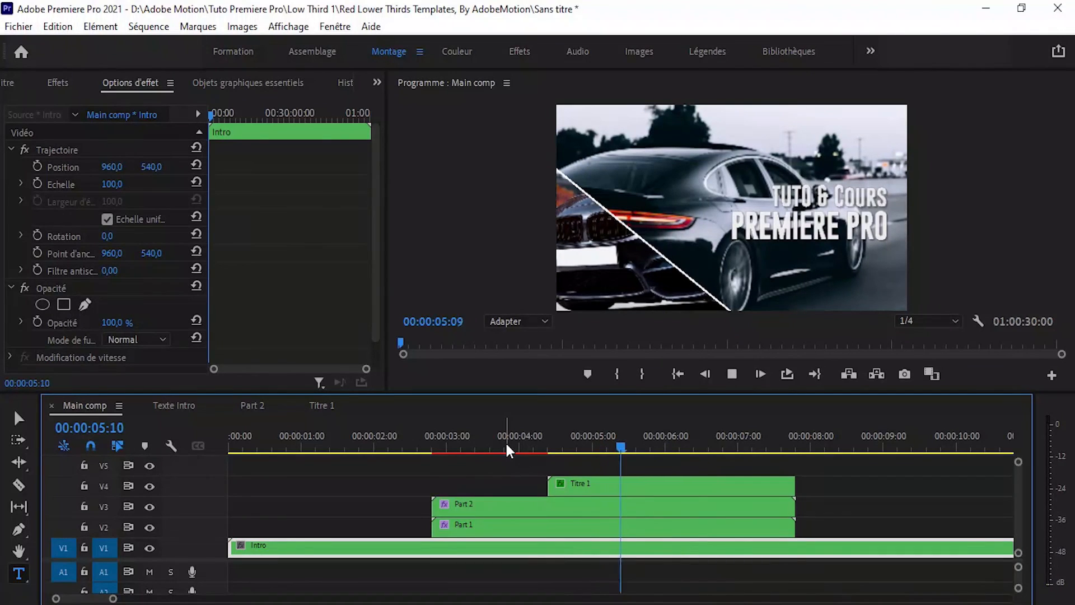
pyautogui.press('space')
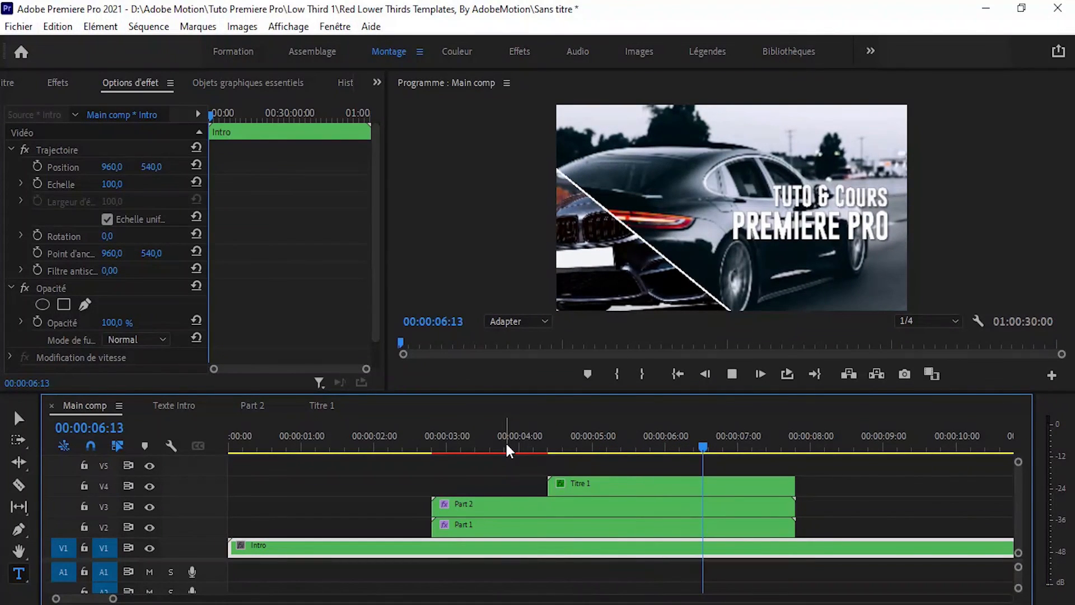
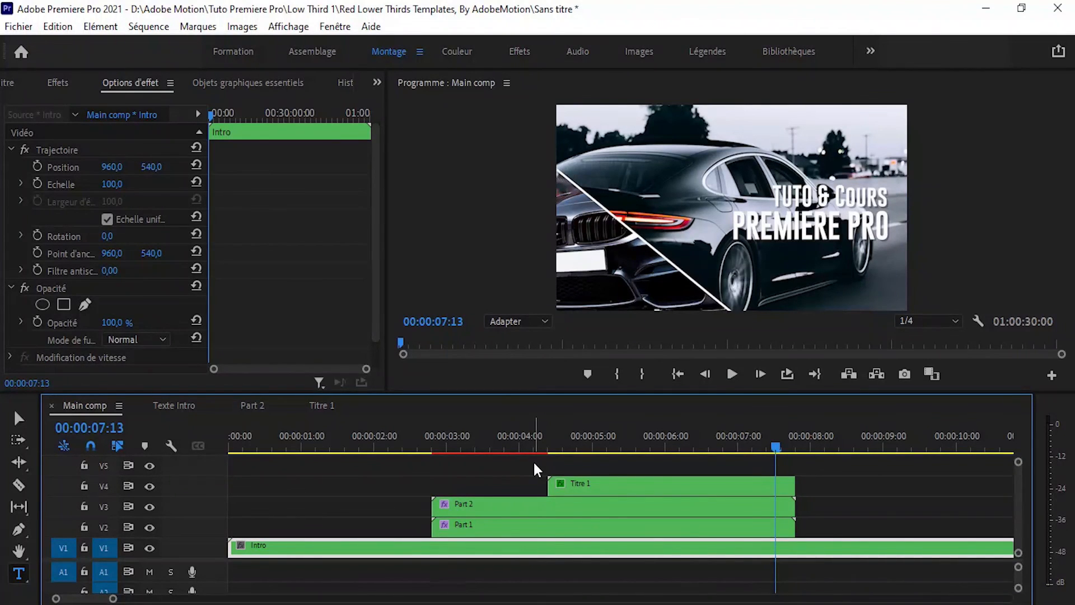
pyautogui.moveTo(789, 439)
pyautogui.mouseDown()
pyautogui.moveTo(797, 437)
pyautogui.moveTo(784, 441)
pyautogui.mouseUp()
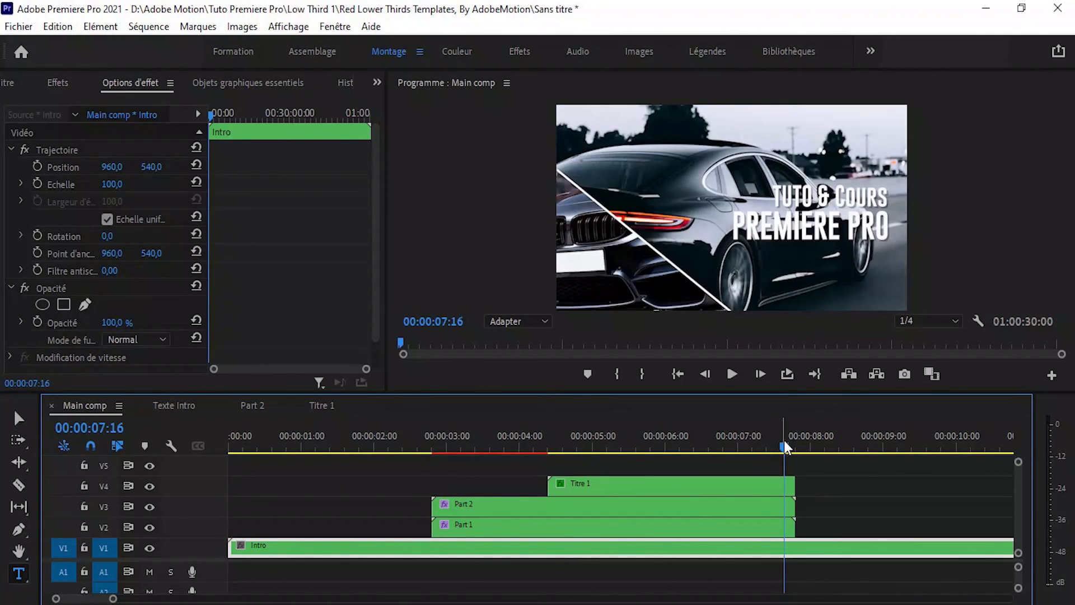